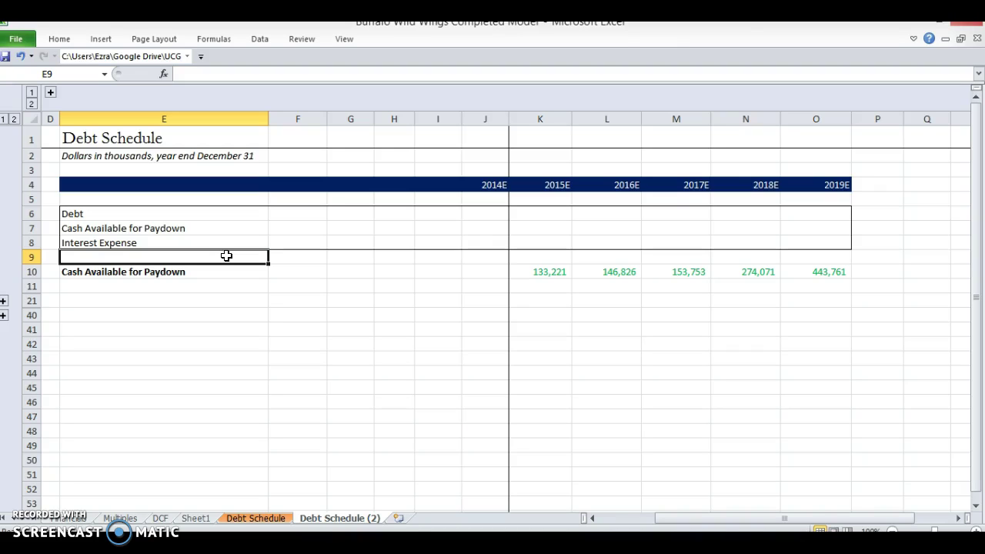
- Rename the Debt label in cell E6 to "Long Term Debt"
key(Up)
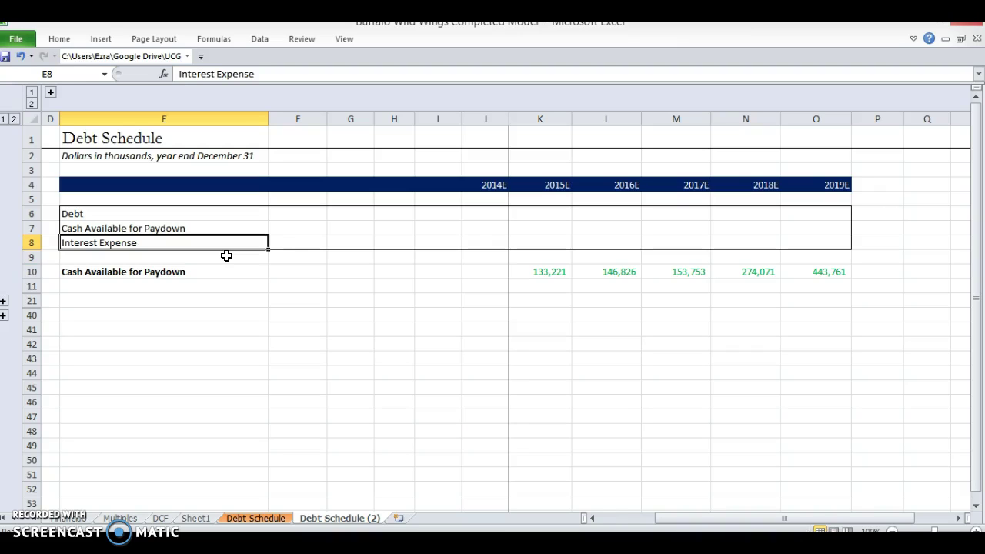
key(shift+Right)
key(shift+Right)
key(shift+Right)
key(shift+Right)
key(shift+Right)
key(shift+Right)
key(Up)
key(Up)
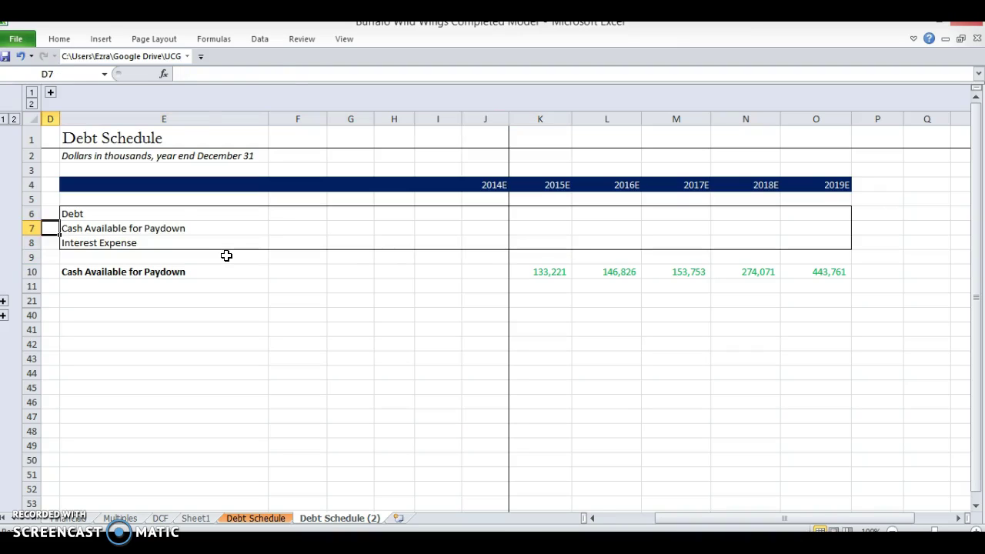
text(Lon)
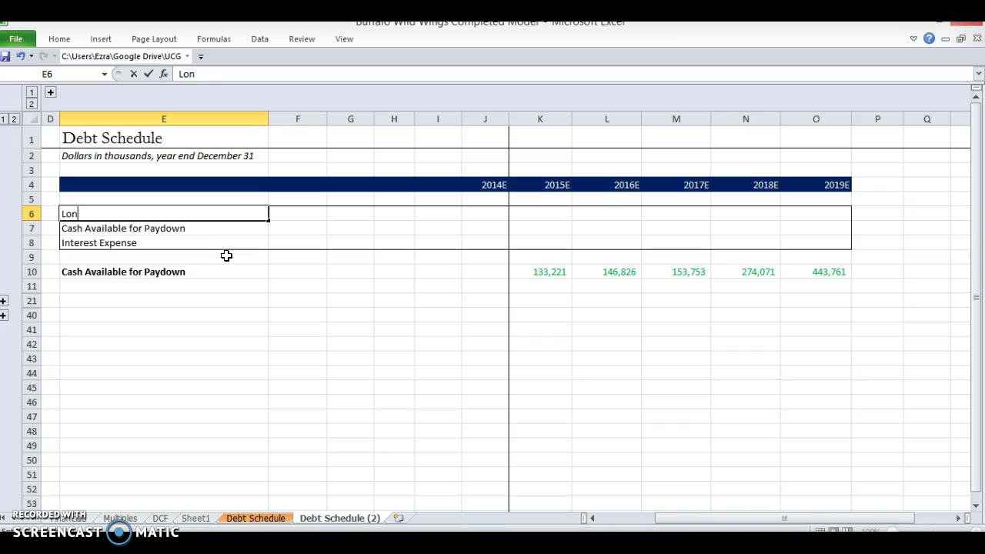
text(g Term Debt)
key(Return)
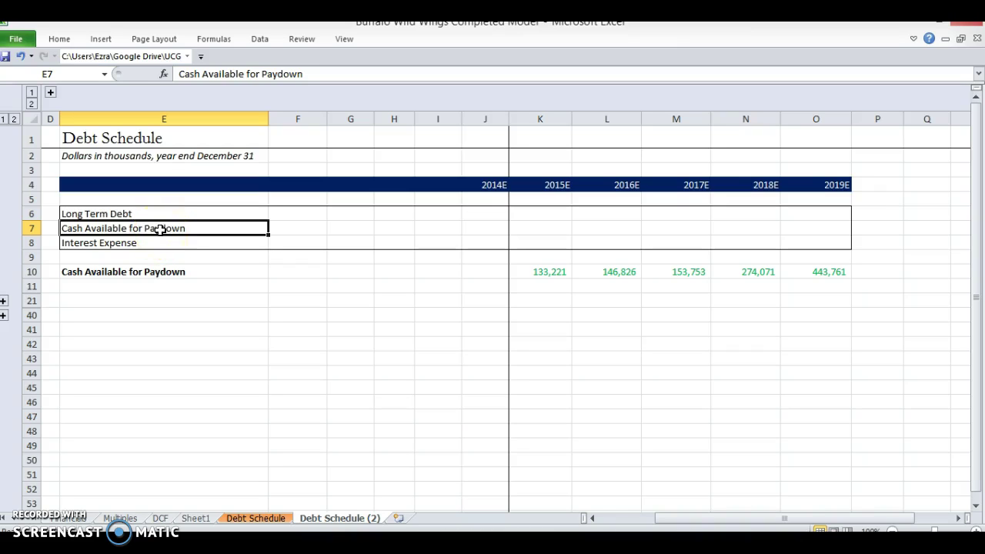
- Review the summary labels and the Cash Available for Paydown row across all projected years through 2019E
key(Return)
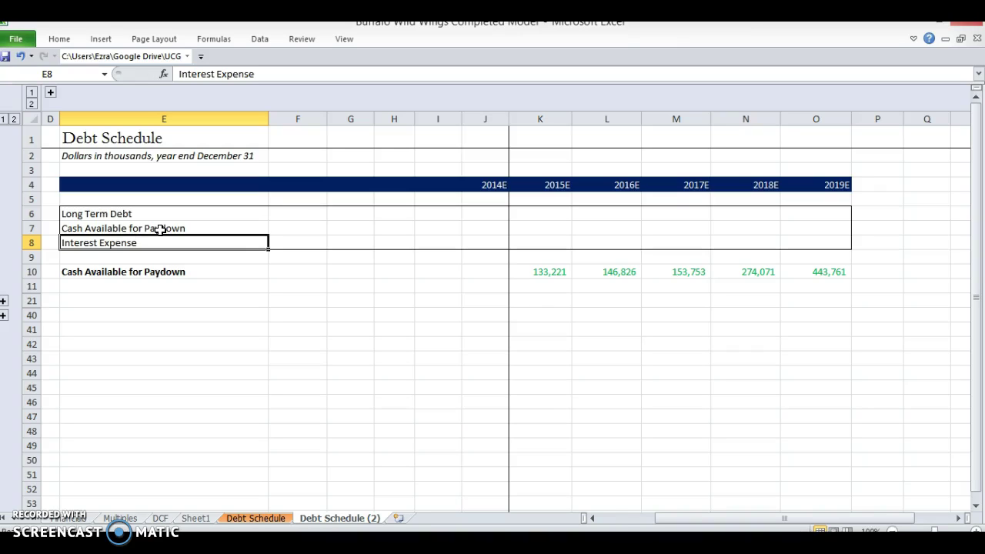
key(Up)
key(Up)
key(Down)
key(Down)
key(Down)
key(Down)
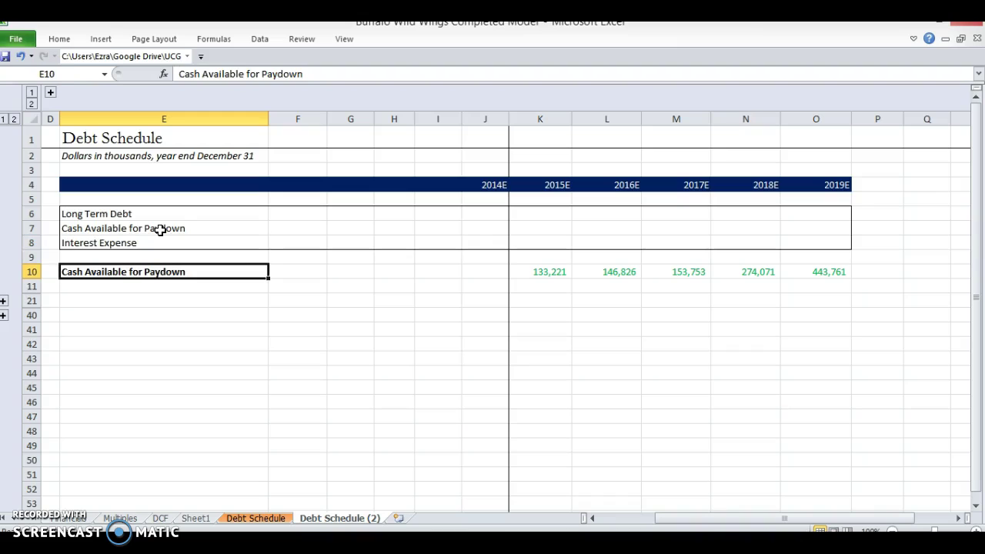
key(shift+Right)
key(shift+Right)
key(shift+Right)
key(shift+Right)
key(shift+Right)
key(shift+Right)
key(shift+Right)
key(shift+Right)
key(shift+Right)
key(shift+Right)
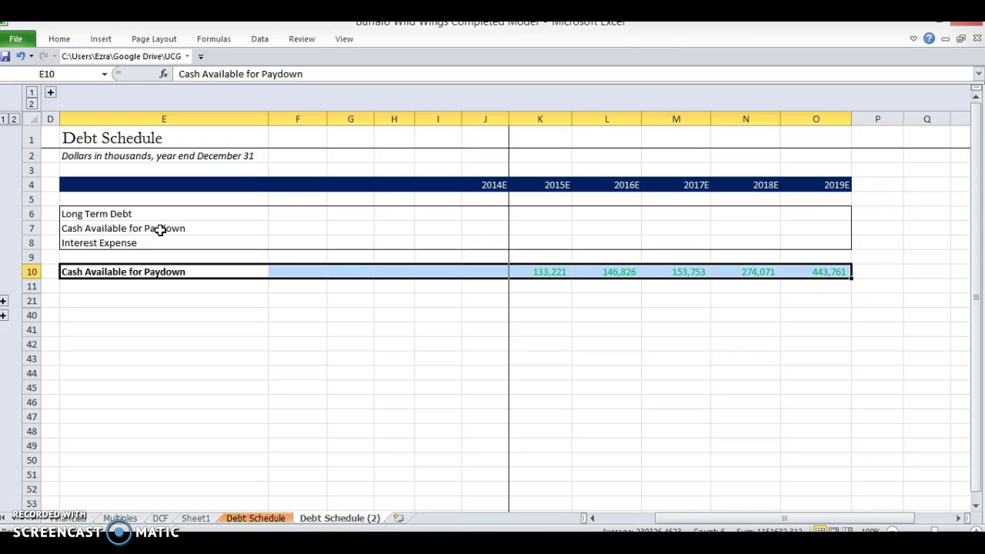
- Expand the collapsed Bank Loans rows below row 11 and look over the heading and Opening Balance line
click(3, 301)
click(152, 307)
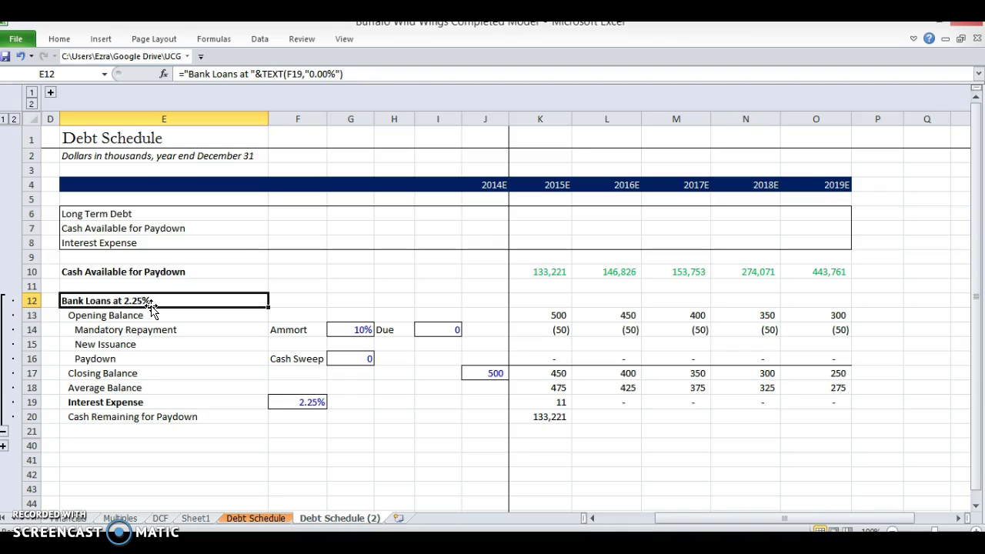
key(Down)
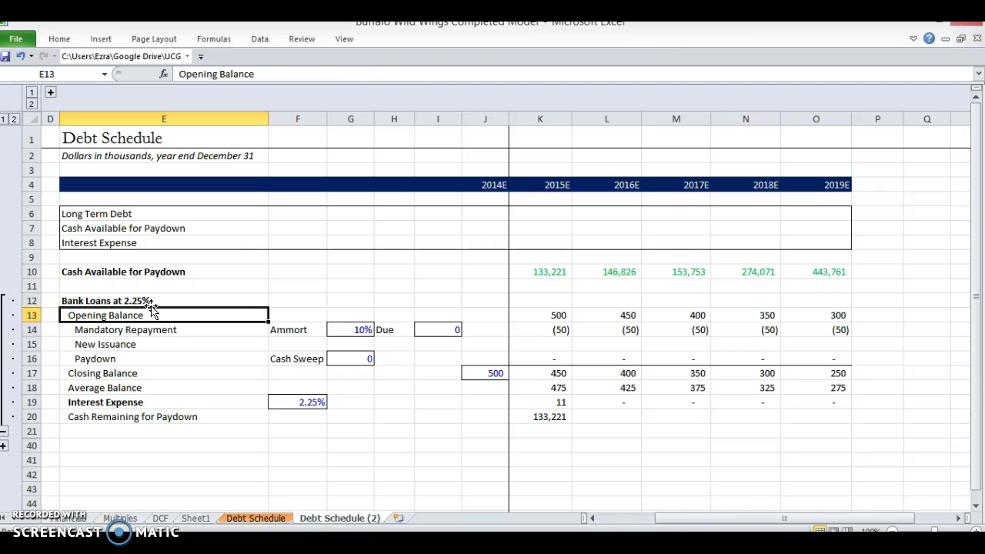
key(shift+Right)
key(shift+Right)
key(shift+Right)
key(Down)
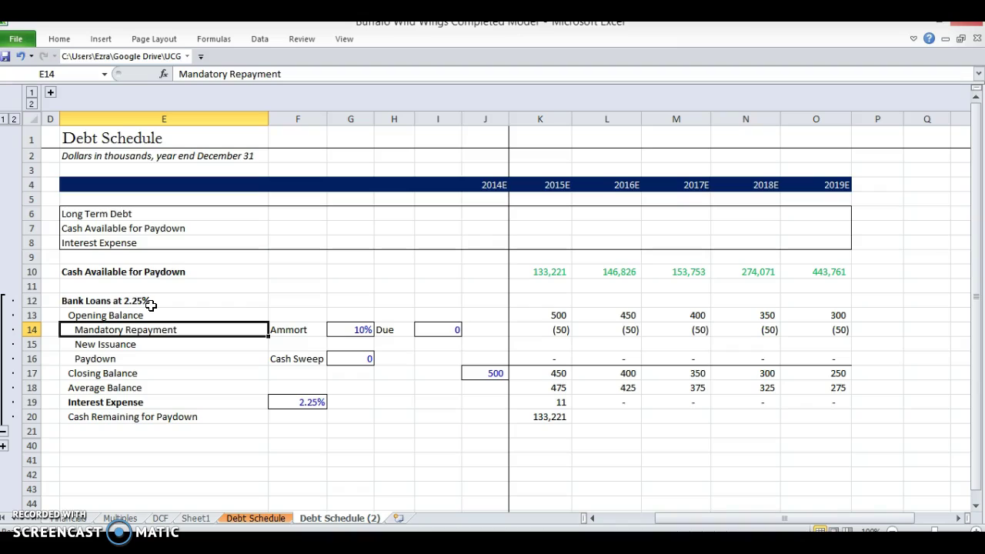
- Examine the Ammort and Due inputs on the Mandatory Repayment row
key(Right)
key(Right)
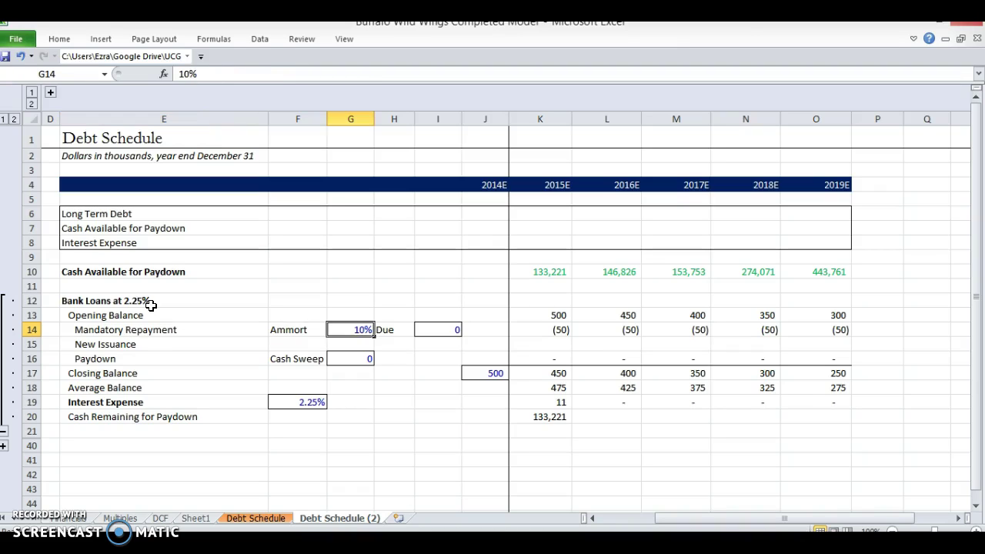
key(Right)
key(Right)
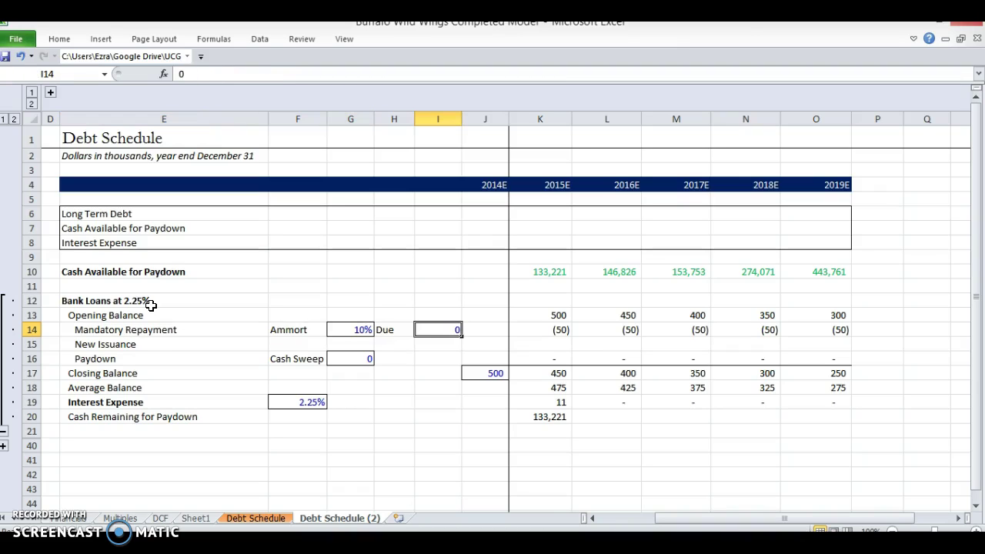
key(Left)
key(Left)
key(Left)
key(Right)
key(Left)
key(Left)
key(Down)
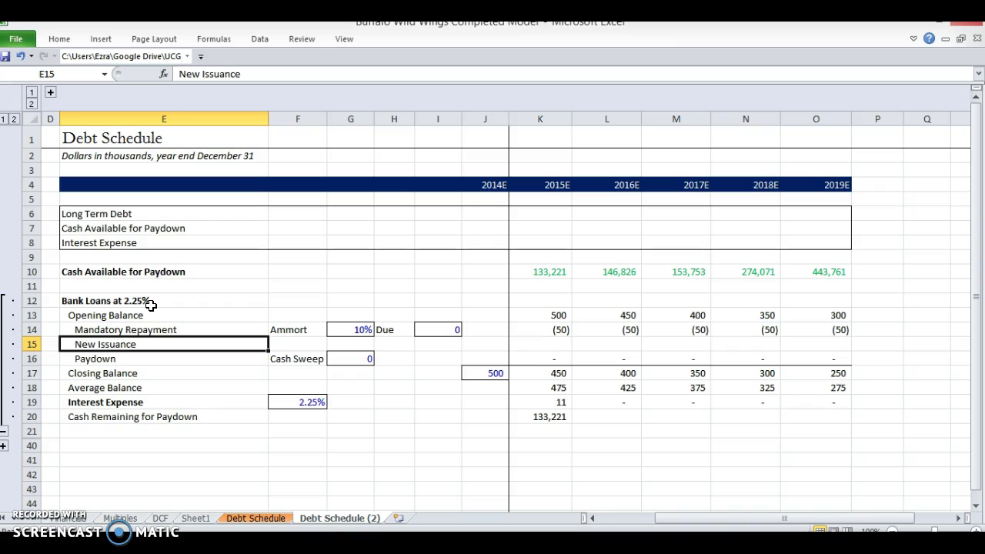
- Examine the New Issuance row across the projection columns and the Paydown line beneath it
key(Right)
key(Right)
key(Right)
key(Right)
key(Right)
key(Right)
key(Left)
key(Left)
key(Left)
key(Left)
key(Left)
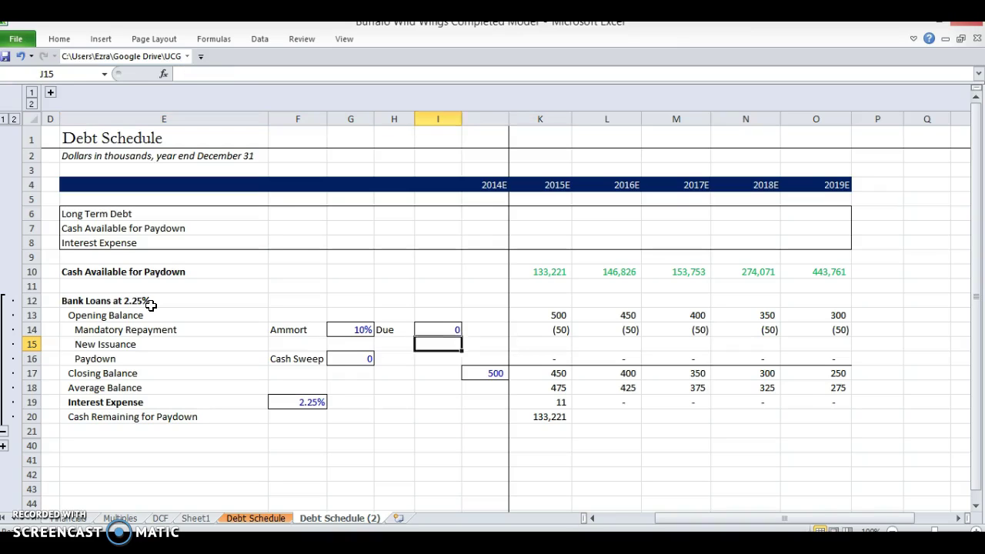
key(Left)
key(Down)
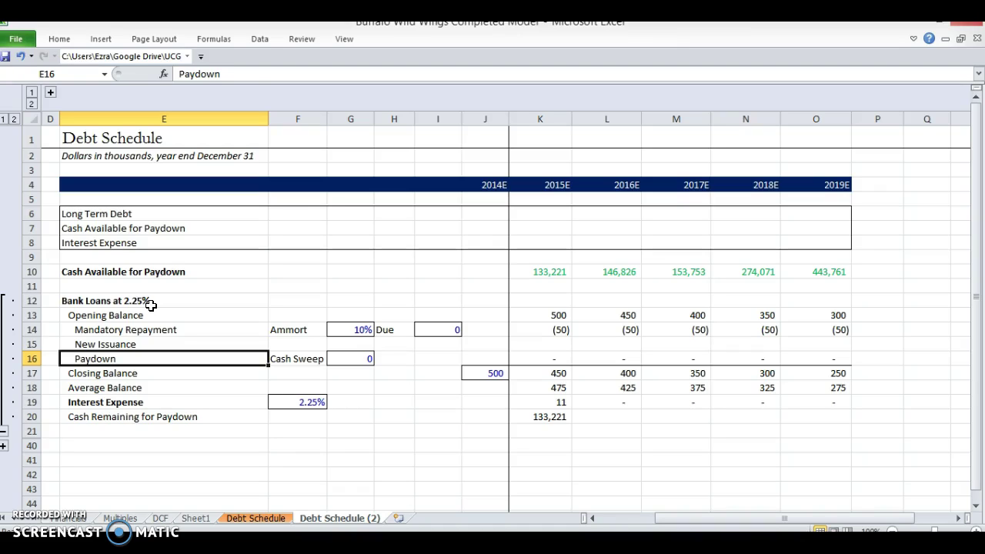
- Review the Closing Balance row of the bank loan section
key(Down)
key(shift+Right)
key(shift+Right)
key(shift+Right)
key(shift+Right)
key(shift+Right)
key(shift+Right)
key(shift+Right)
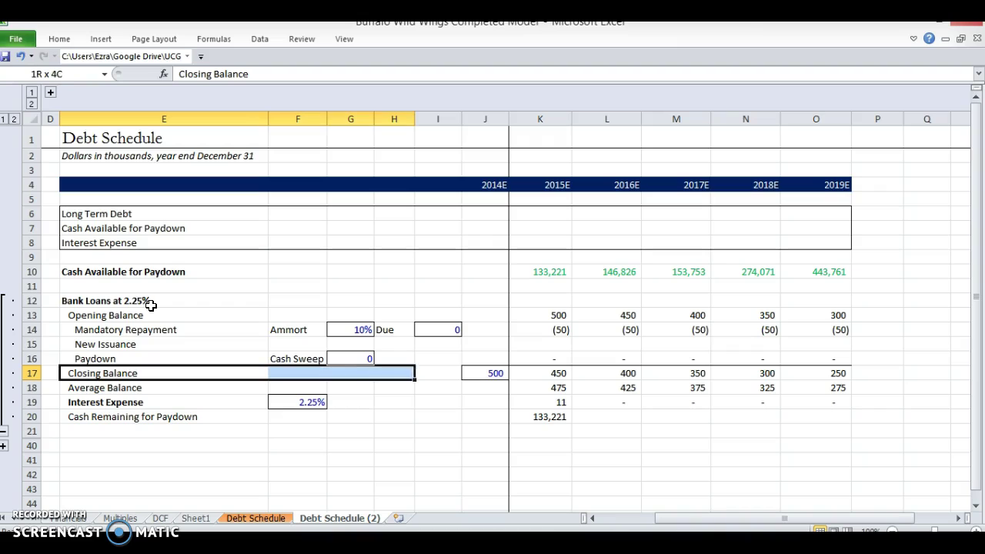
- Inspect the 2015E Average Balance formula in K18
key(Down)
key(Right)
key(Right)
key(Right)
key(Right)
key(Right)
key(Right)
key(F2)
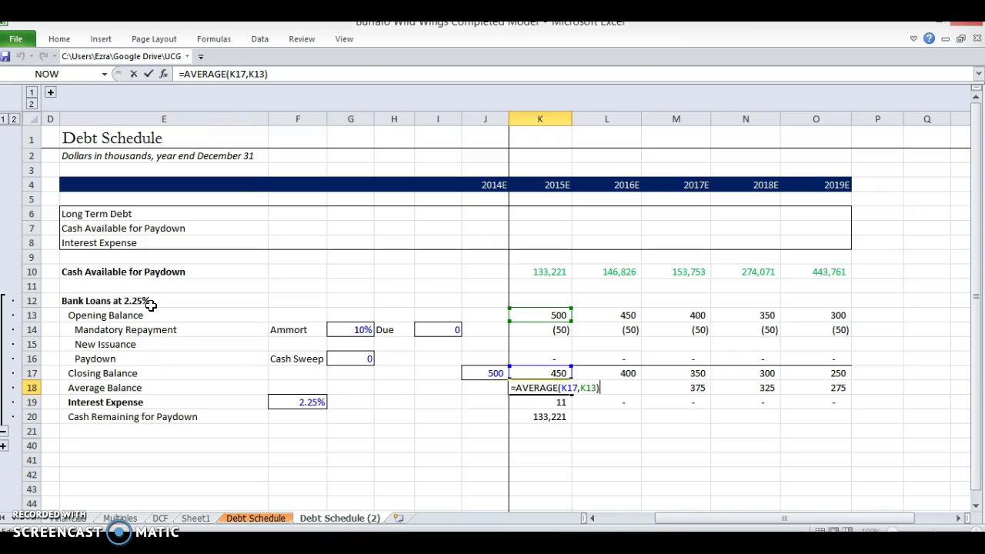
key(Return)
- Inspect the 2015E Interest Expense formula in K19 and the interest rate input it references
key(F2)
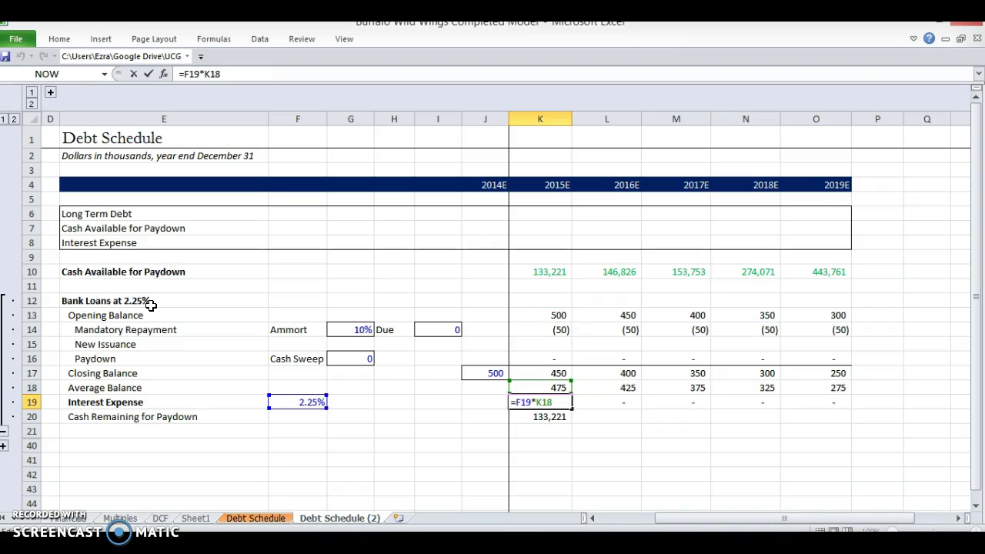
key(Escape)
key(Left)
key(Left)
key(Left)
key(Right)
key(Right)
key(Right)
key(F2)
key(ctrl+Return)
- Inspect the 2015E Cash Remaining for Paydown formula in K20 and the Paydown formula in K16
key(Down)
key(F2)
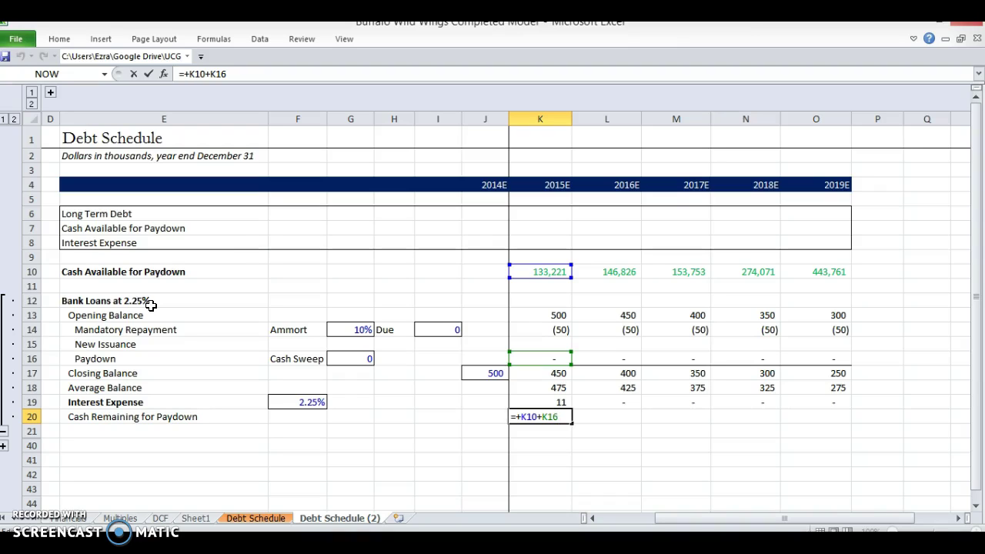
key(Escape)
key(Up)
key(Up)
key(Up)
key(Up)
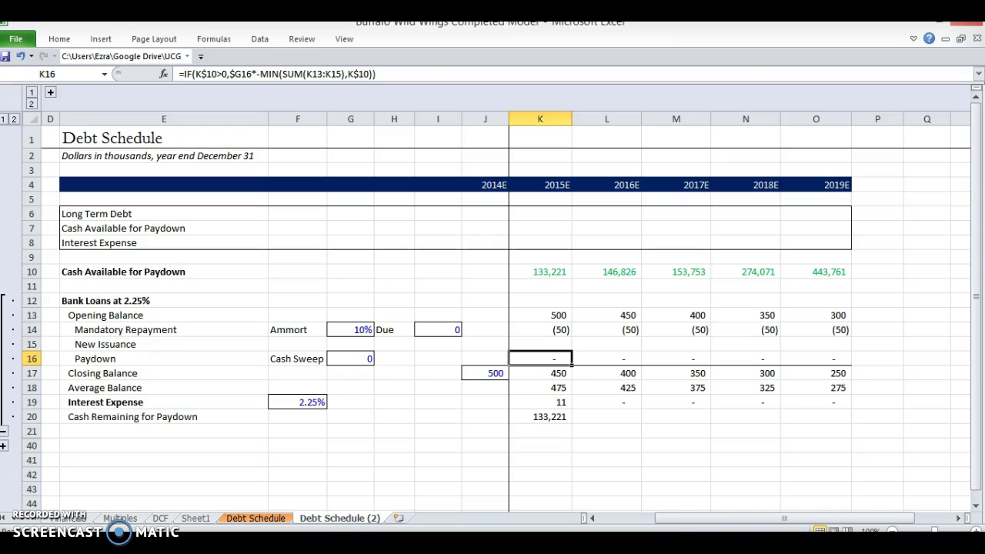
- Clear the loan heading in E12 and enter the plain text "Bank Loan at 2.25%"
click(163, 300)
key(Delete)
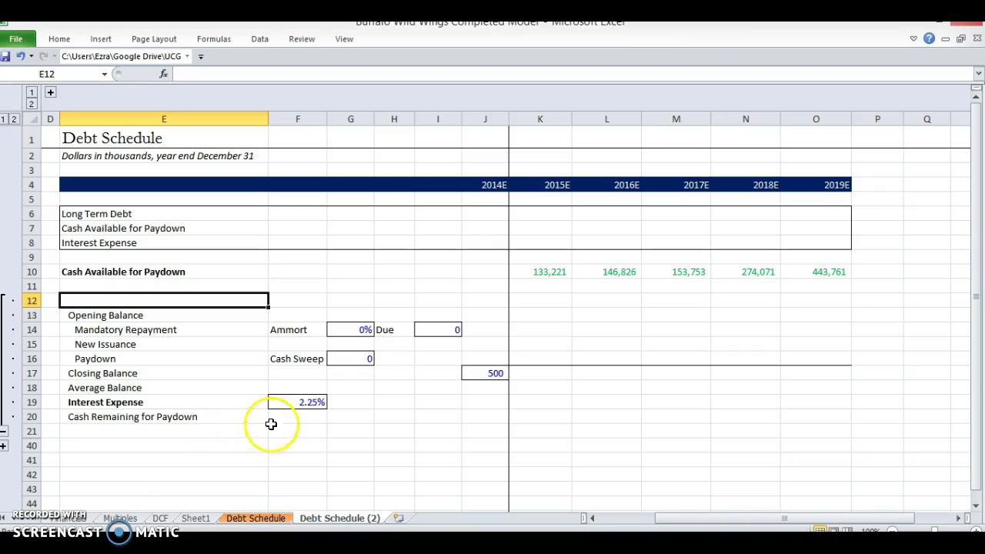
text(Bank)
key(BackSpace)
key(BackSpace)
key(BackSpace)
key(BackSpace)
text(Bank)
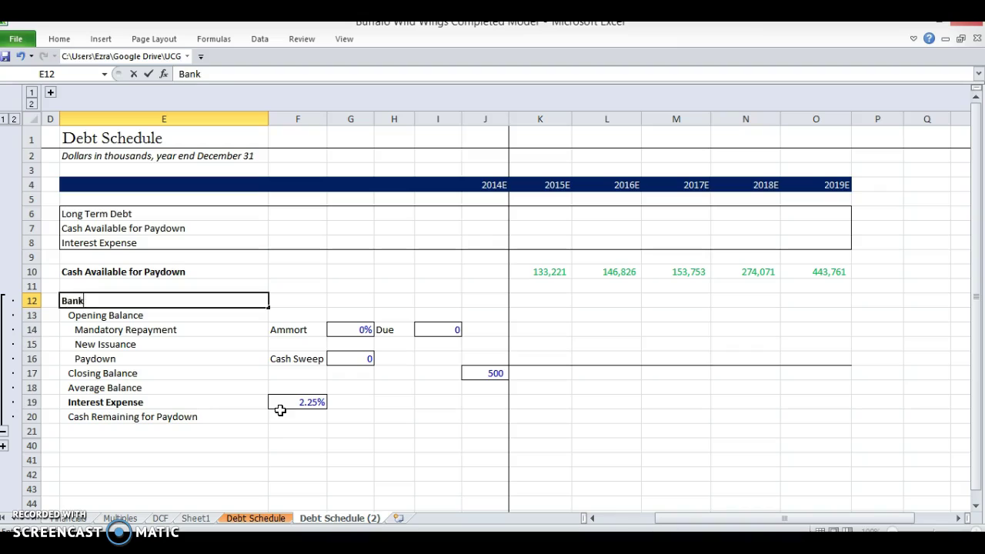
text( Loan at 2.25%)
key(Return)
- Set the loan's interest rate in F19 to 3%
key(Right)
key(Down)
key(Down)
key(Down)
key(Down)
key(Down)
key(Down)
text(3%)
key(Return)
- Replace the E12 heading with the formula ="Bank Loan at " & TEXT(F19,"0.00%") so it follows the interest rate
key(Up)
key(Up)
key(Up)
key(Up)
key(Left)
key(Left)
key(Right)
key(Up)
key(Up)
key(Up)
key(Up)
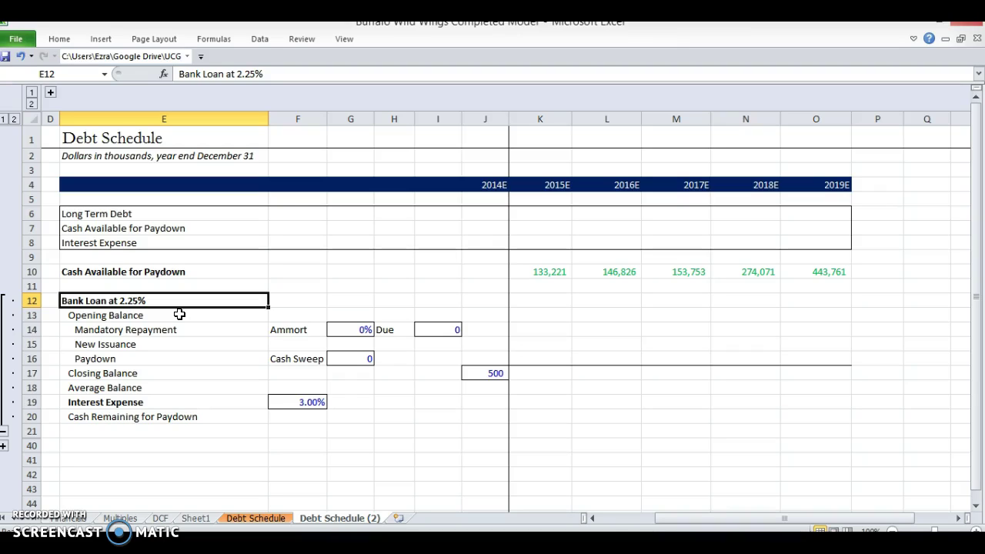
key(BackSpace)
text(="Bank Loan at)
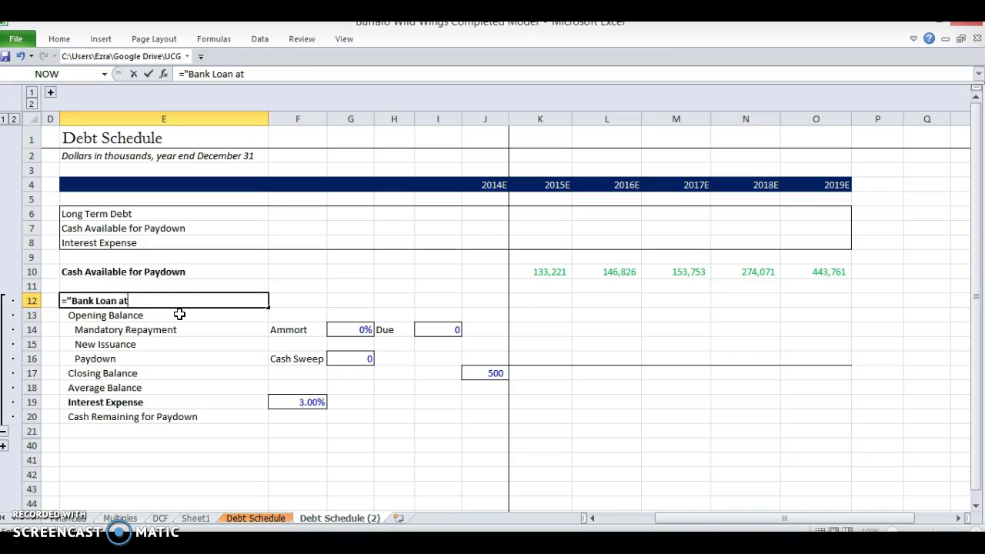
text( " & TEXT()
click(301, 406)
text(,)
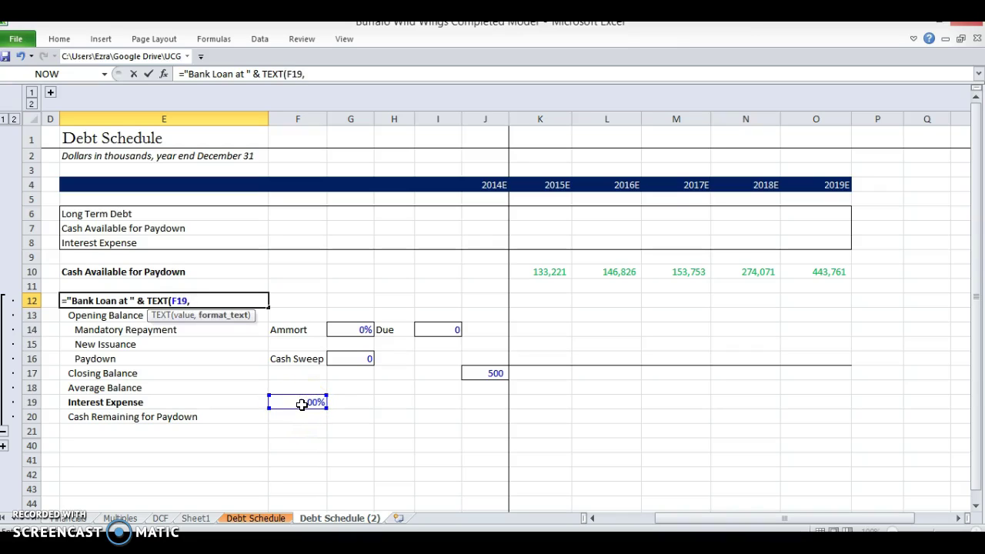
text(")
text(00%"))
key(Return)
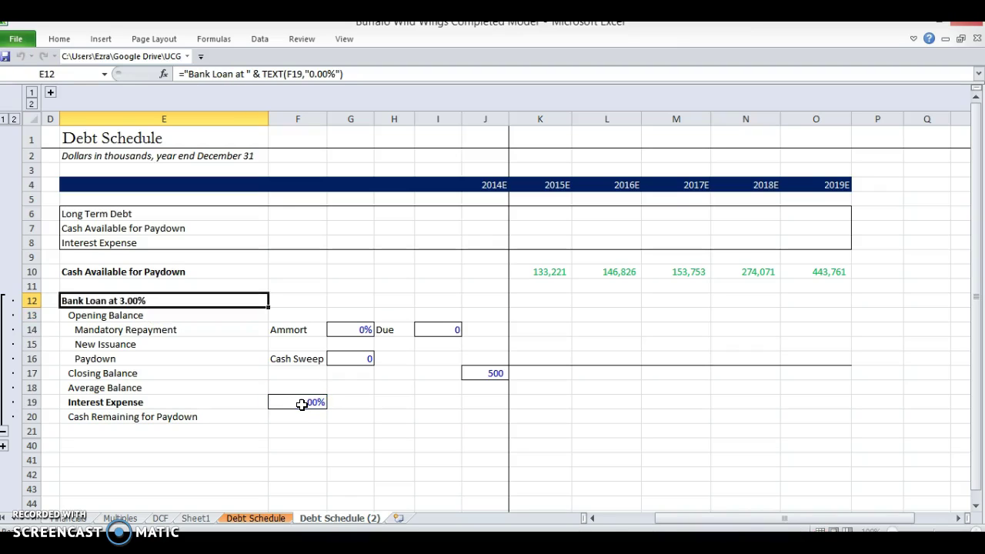
- Set the interest rate in F19 to 2.25%
key(Right)
key(Right)
key(Down)
key(Down)
key(Down)
key(Left)
key(Down)
key(Down)
key(Down)
text(2.25)
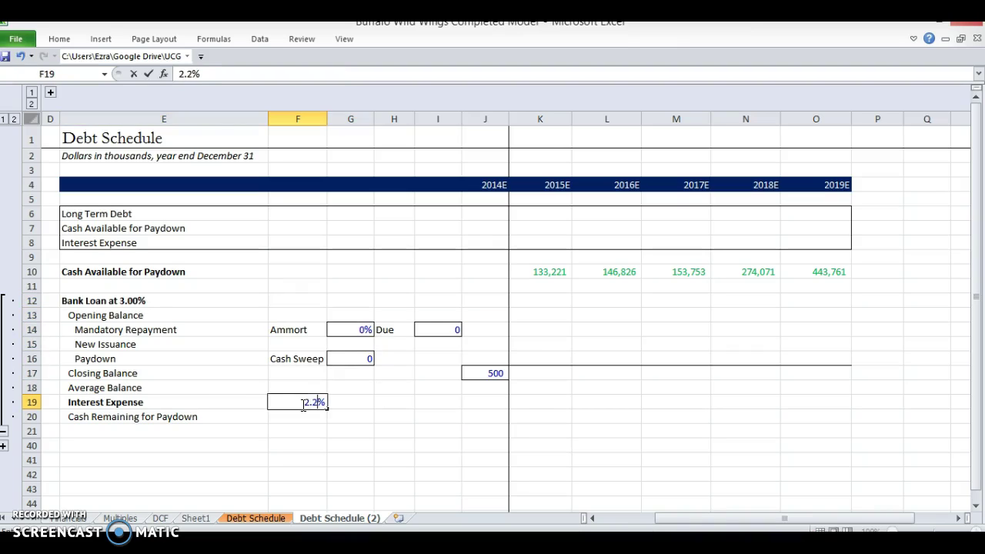
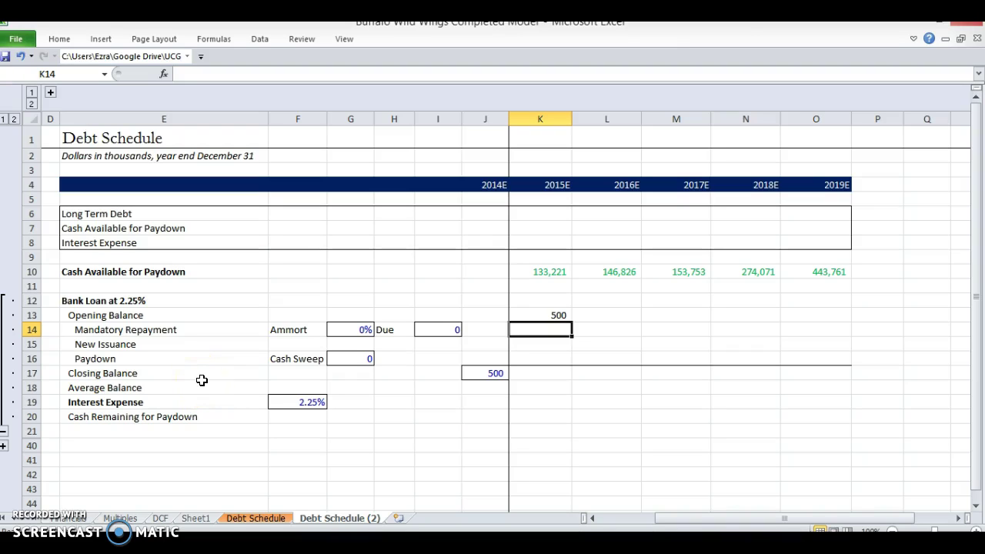
- Examine the 2015E Opening Balance and the Ammort and Due inputs for the mandatory repayment
key(Left)
key(Left)
key(Right)
key(Right)
key(Up)
key(Down)
key(Left)
key(Left)
key(Left)
key(Left)
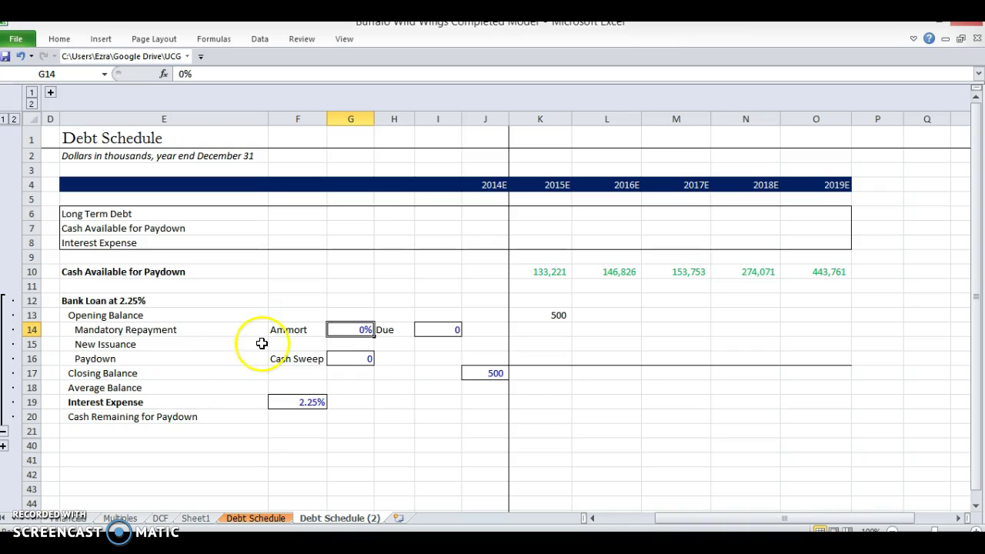
- Start an IF formula in K14 for the 2015E mandatory repayment, testing whether the year K4 equals the due year I14
key(Right)
key(Right)
key(Right)
key(Right)
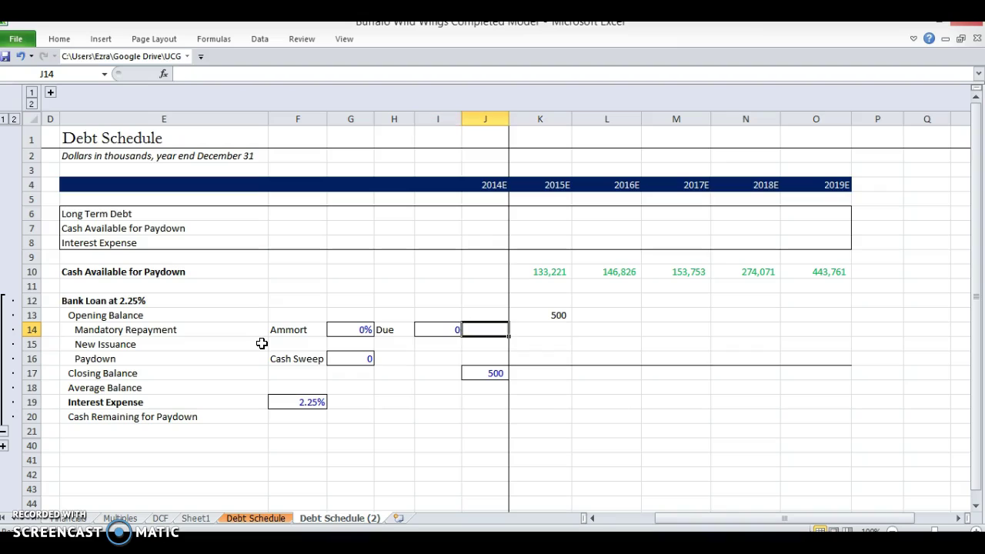
text(=IF()
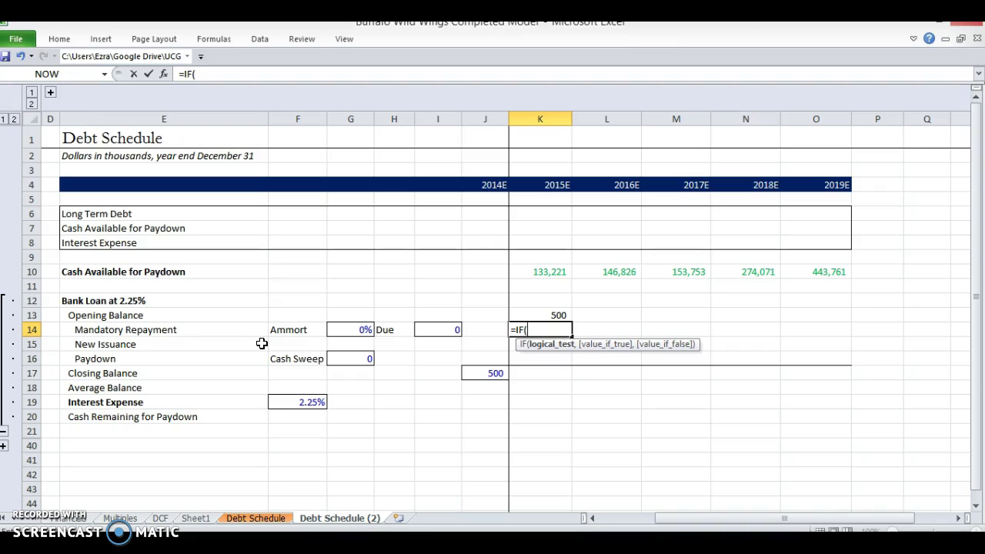
key(Up)
key(Up)
key(Up)
key(Up)
key(Up)
key(Up)
key(Up)
key(Up)
key(Up)
key(Up)
text(=)
key(Left)
key(Left)
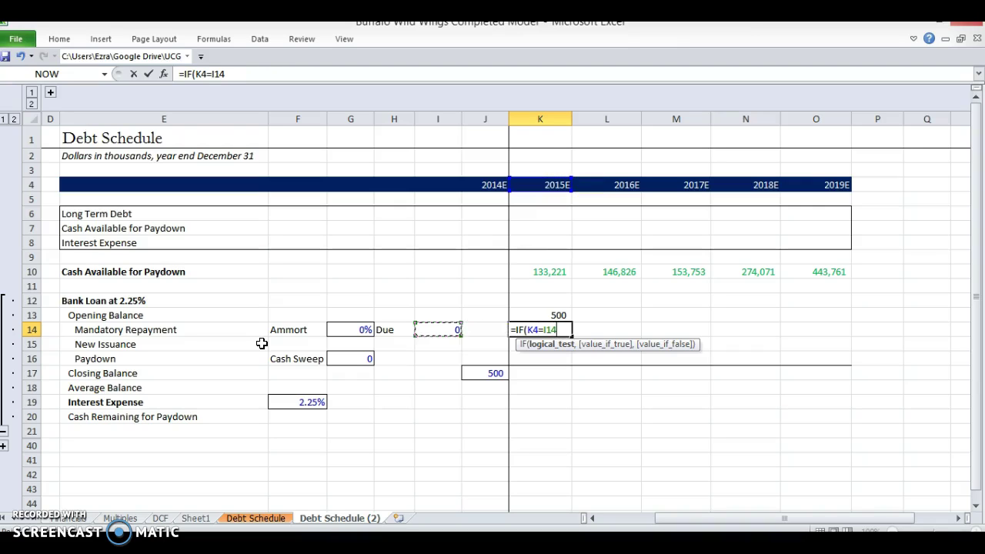
- Make -K13 the true result of the K14 formula and lock the due-year reference's column as $I14
text(,-)
key(Up)
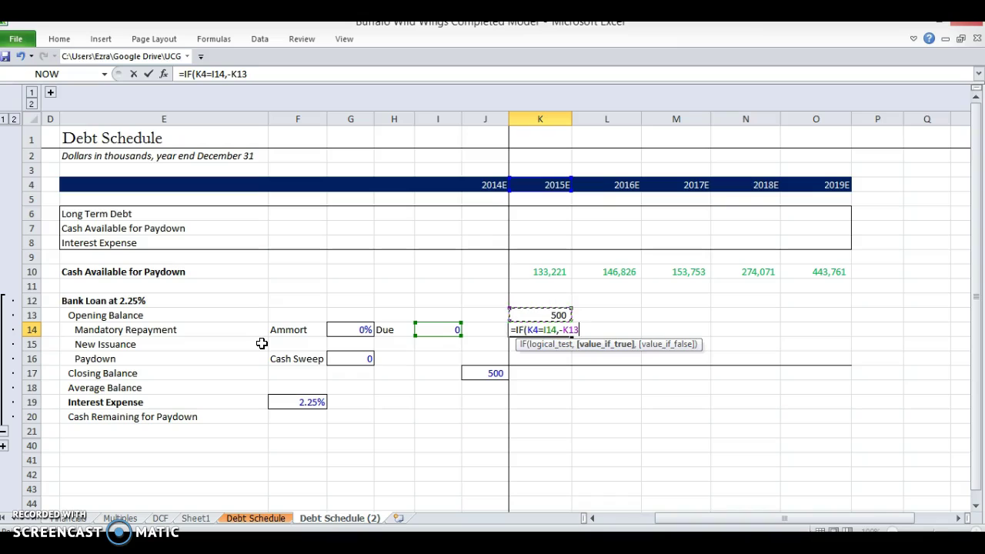
text(,)
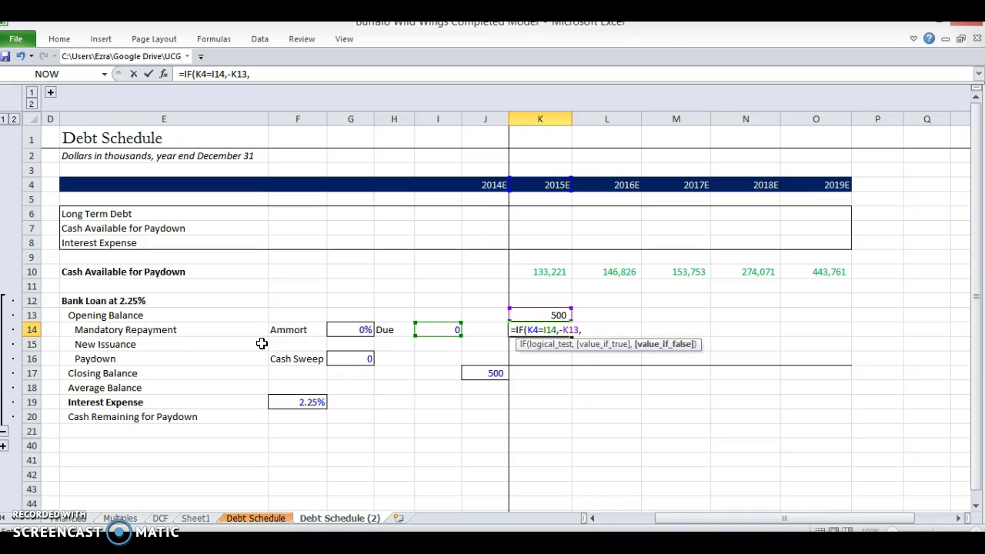
click(544, 330)
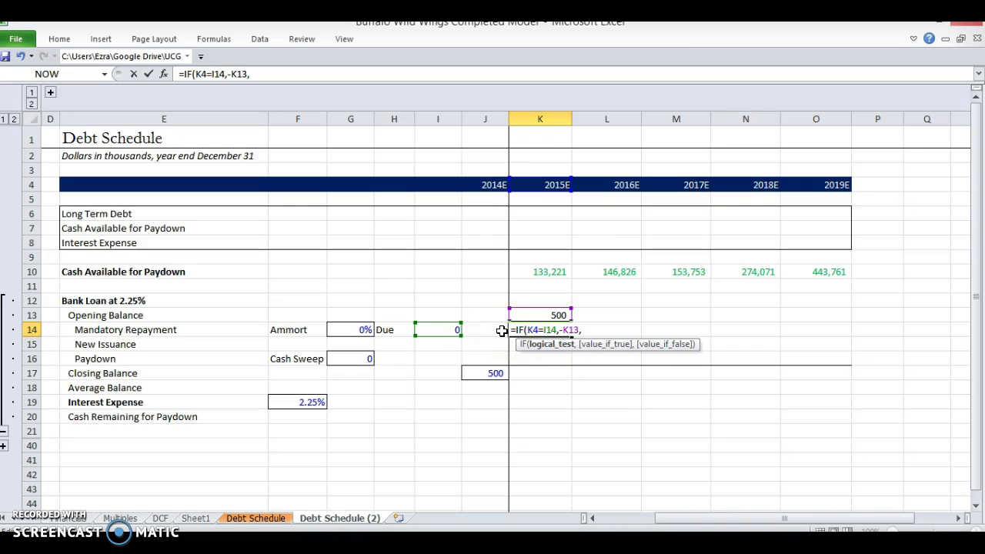
text($)
key(Right)
key(Right)
key(Right)
key(Right)
key(Right)
key(Right)
key(Right)
key(Right)
key(Right)
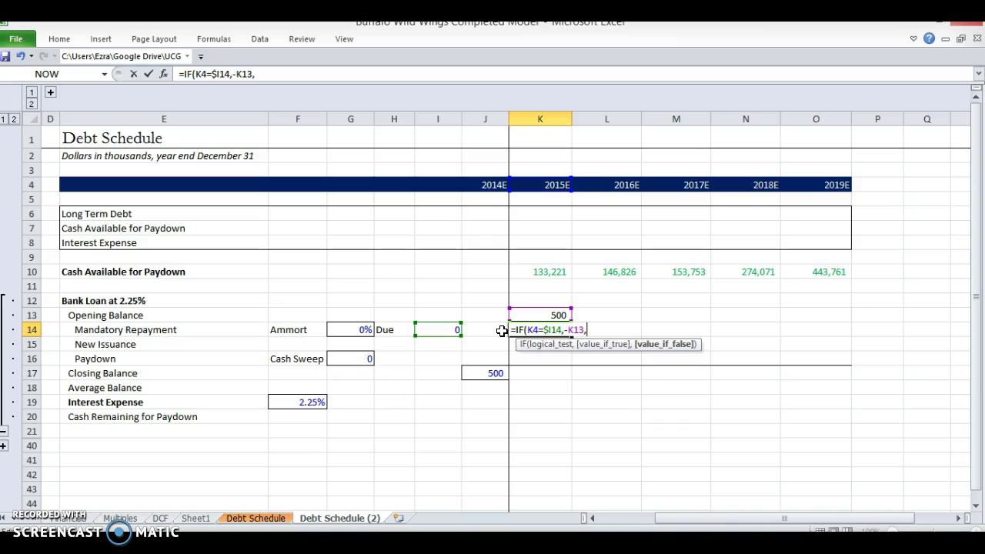
- Complete the K14 formula as =IF(K4=$I14,-K13,-MIN($G14*$J$17,K13)) to cap the amortization at the opening balance
text(-MIN()
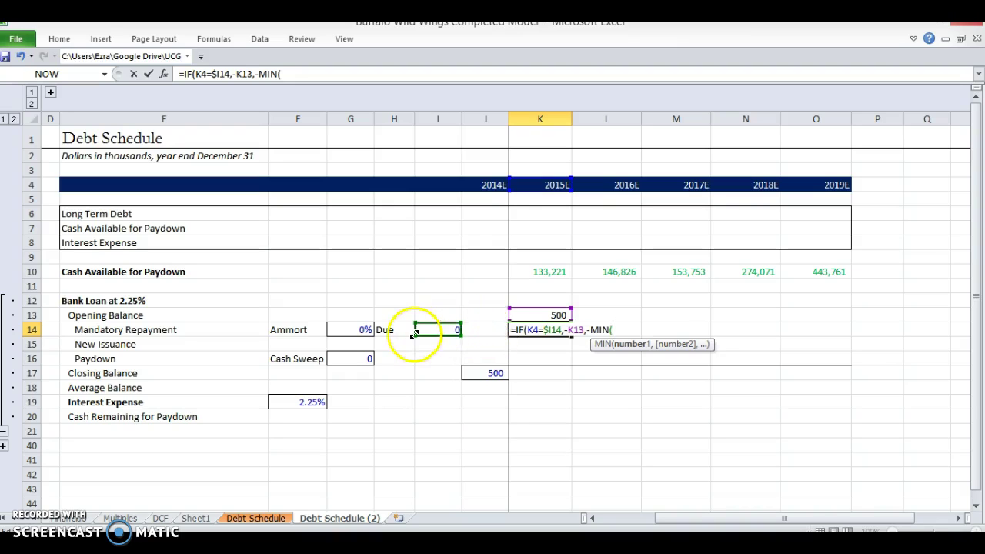
click(359, 329)
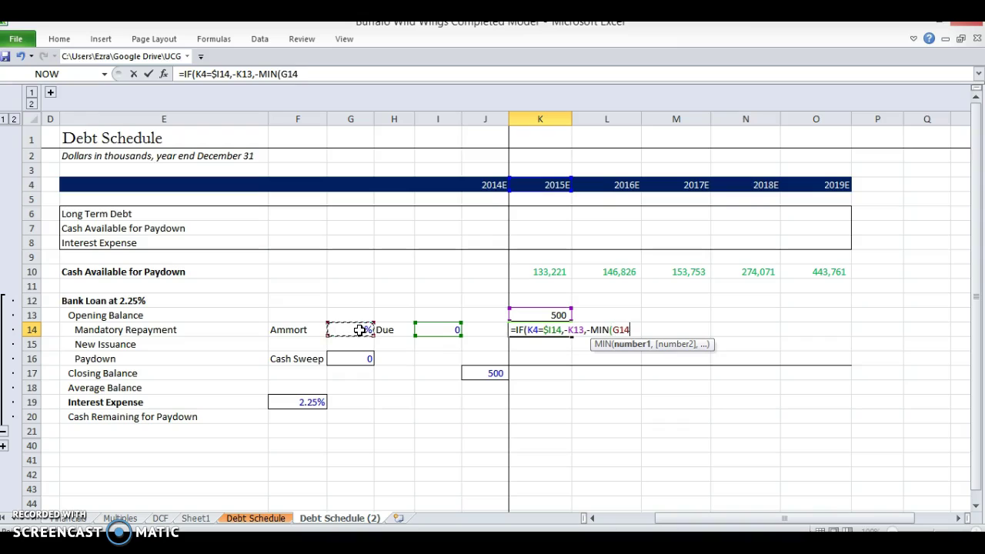
key(F4)
key(F4)
key(F4)
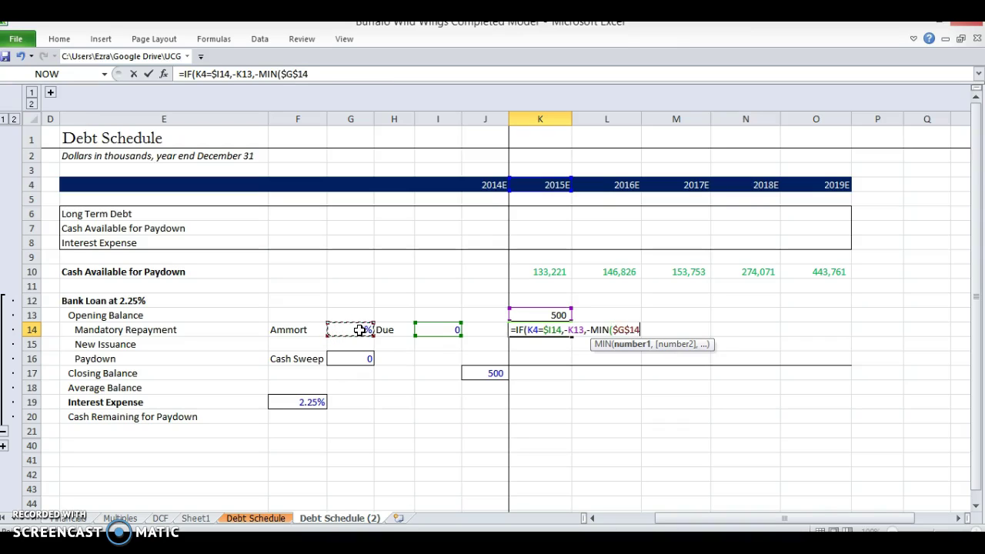
text(*)
click(485, 373)
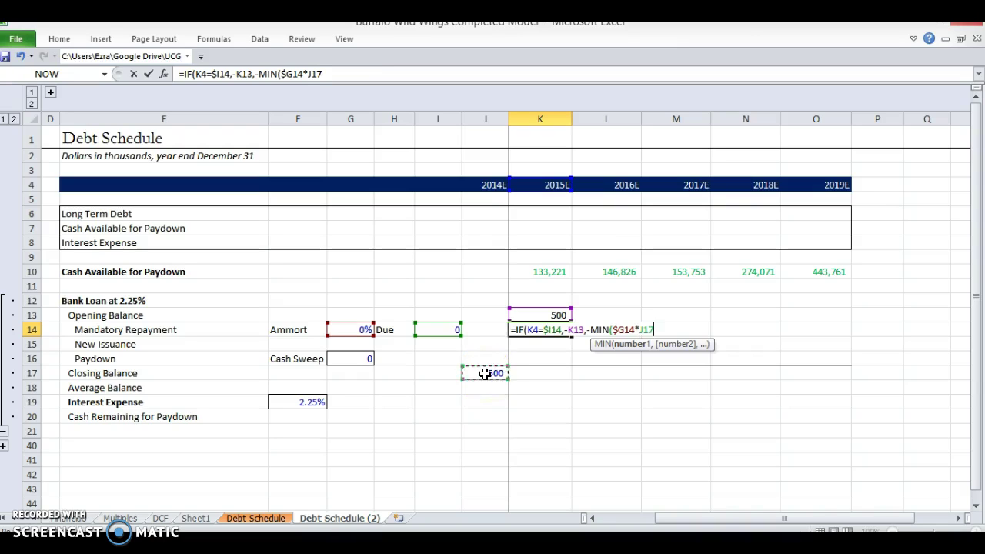
key(F4)
text(,)
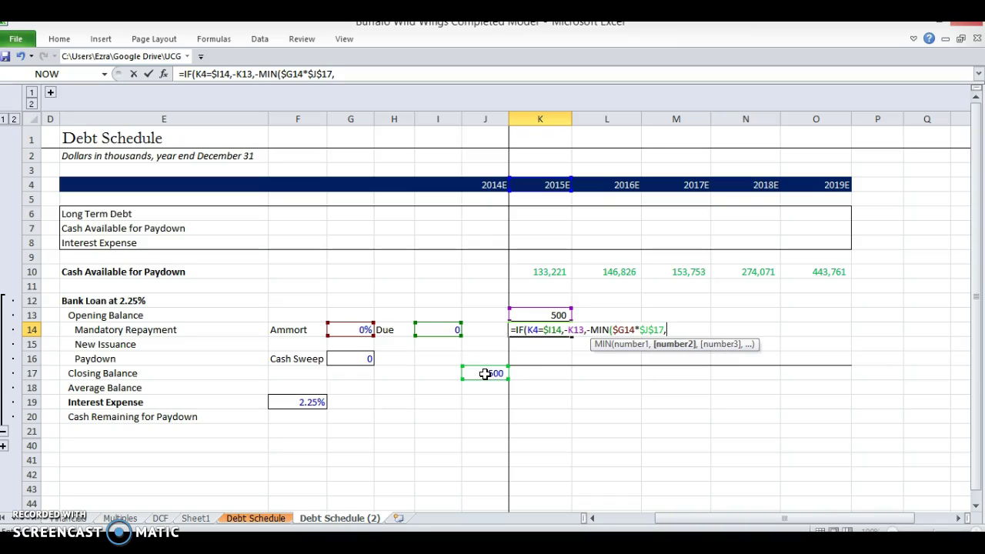
click(529, 311)
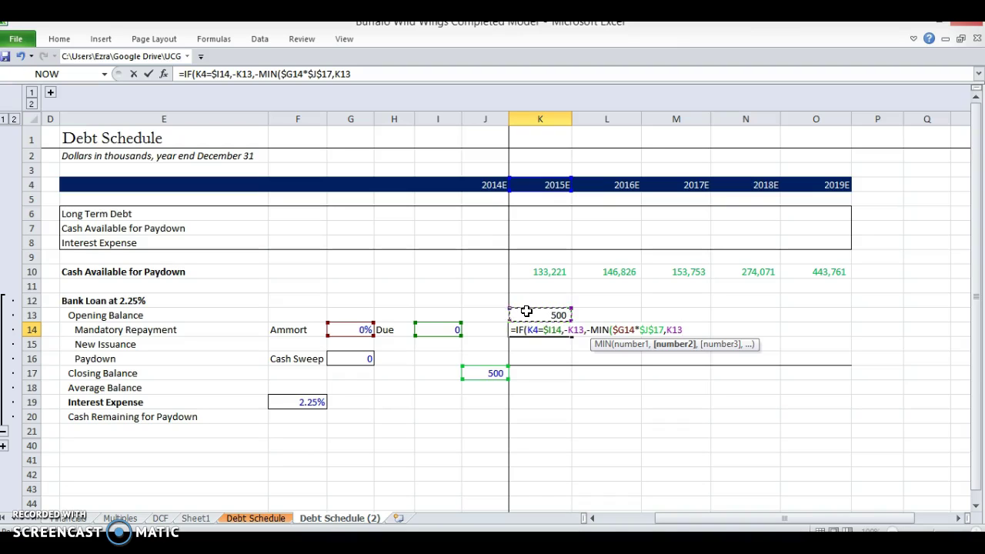
text())
key(Return)
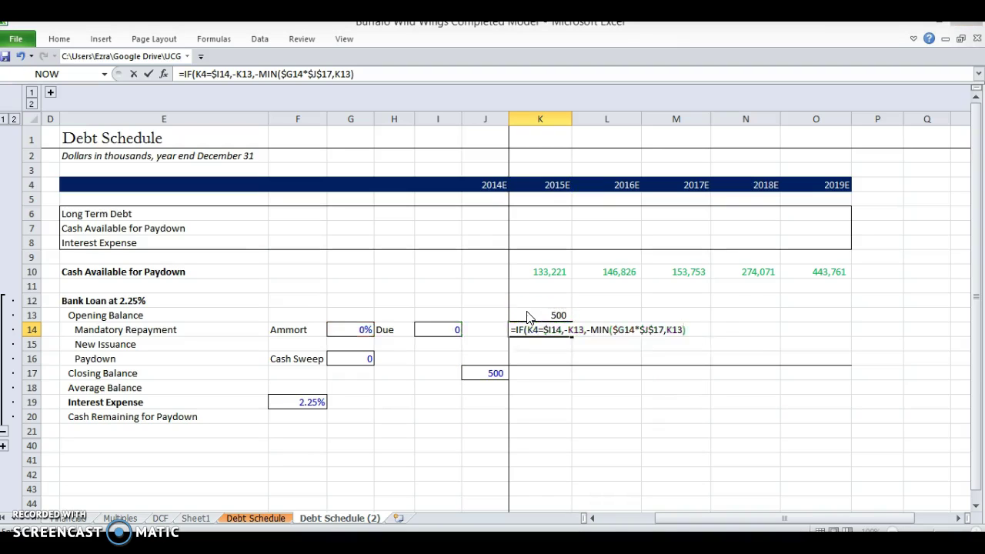
key(Return)
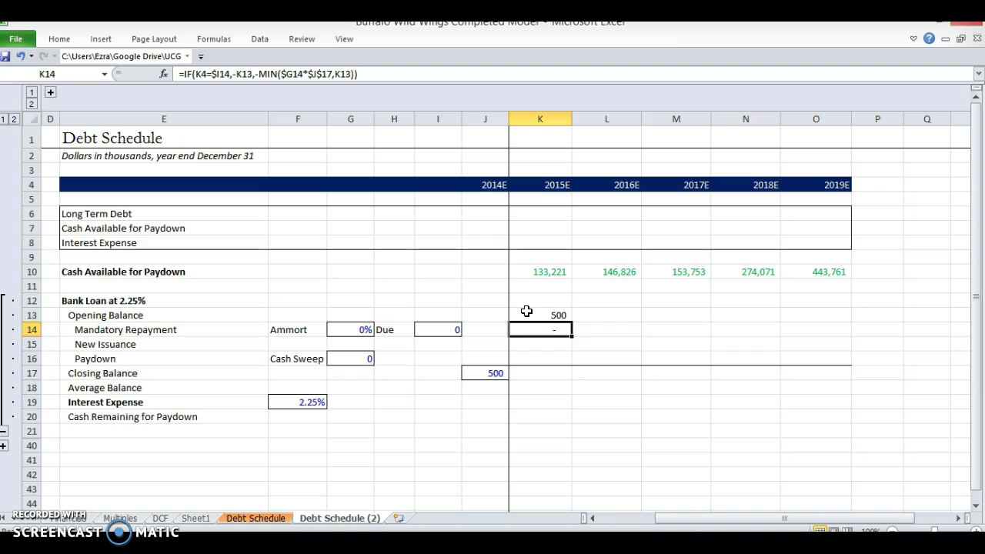
- Set the Ammort rate in G14 to 10%
key(Up)
key(Down)
key(Left)
key(Left)
key(Left)
key(Left)
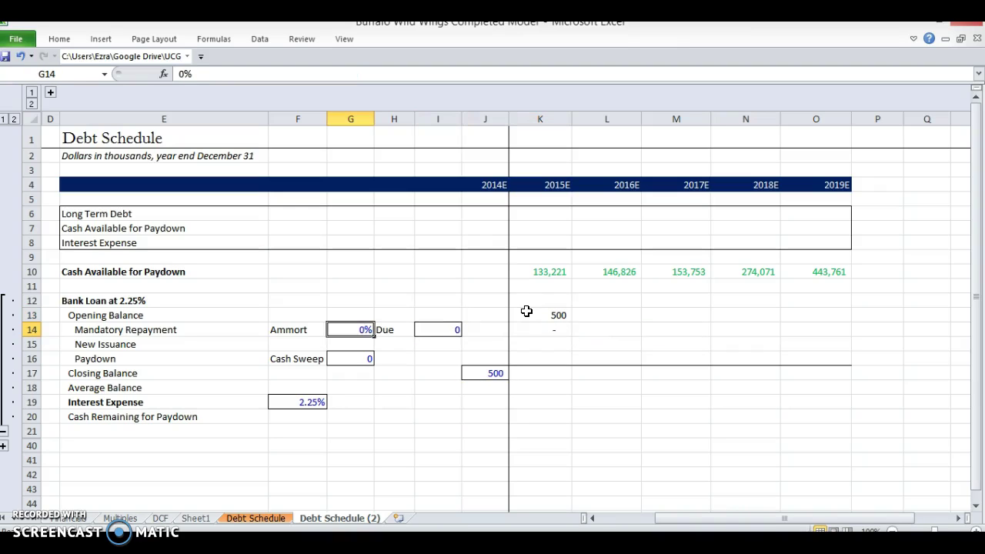
text(10)
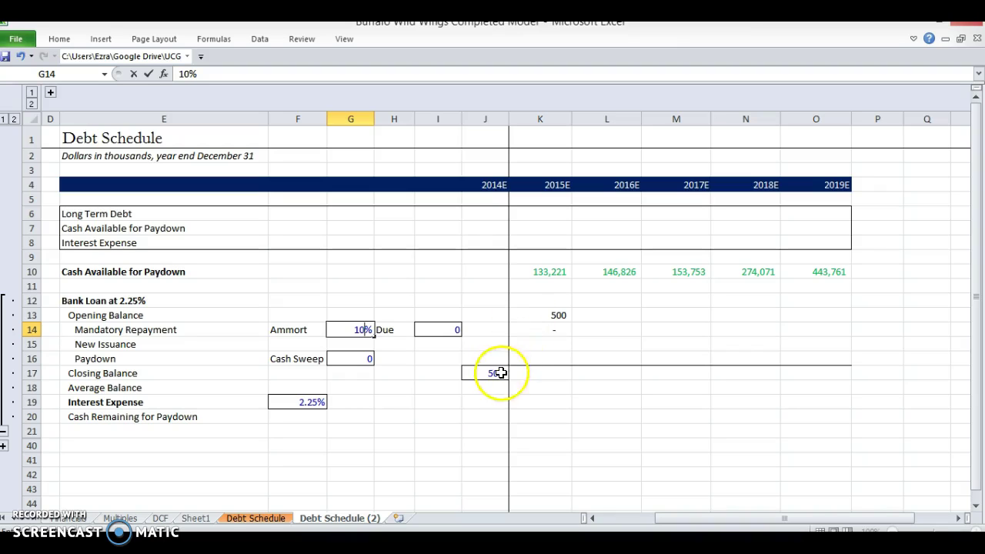
key(Return)
key(Up)
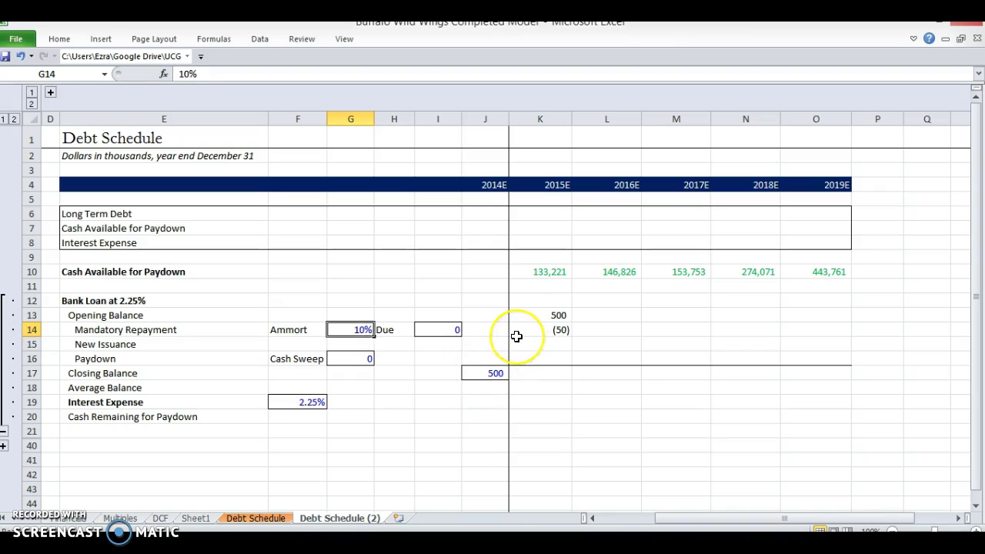
- Test the repayment cap with an opening balance of 25 in K13, and undo the entry
click(534, 315)
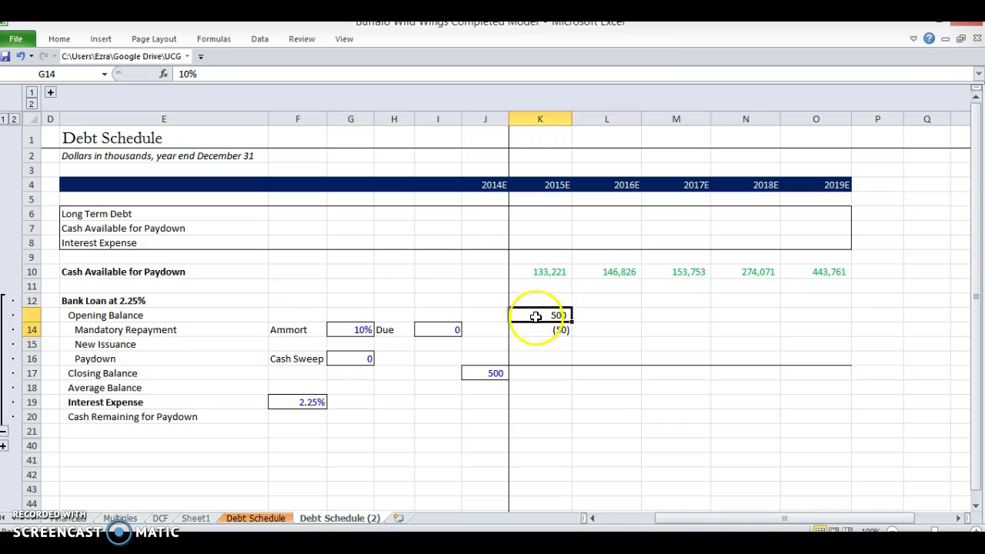
click(536, 328)
click(531, 314)
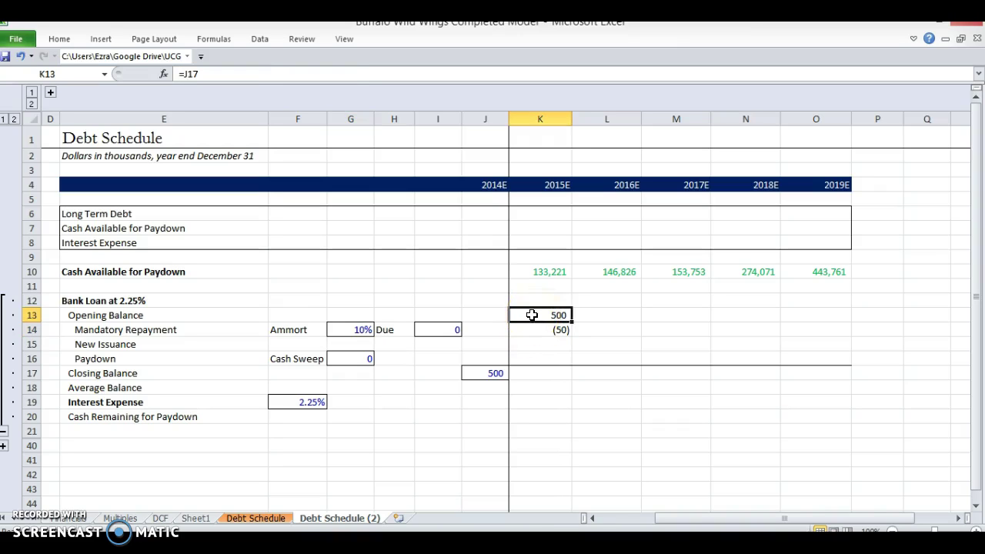
text(25)
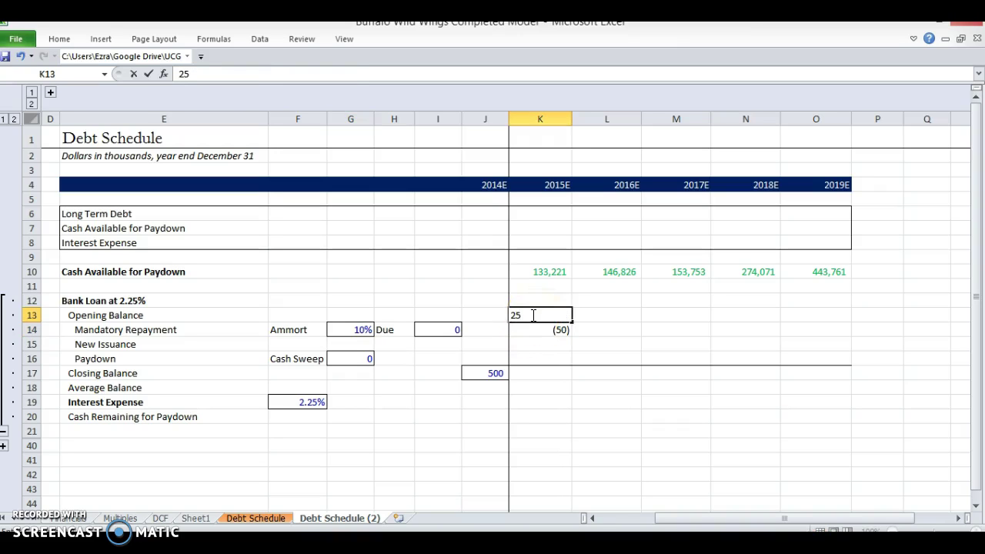
key(Return)
click(536, 328)
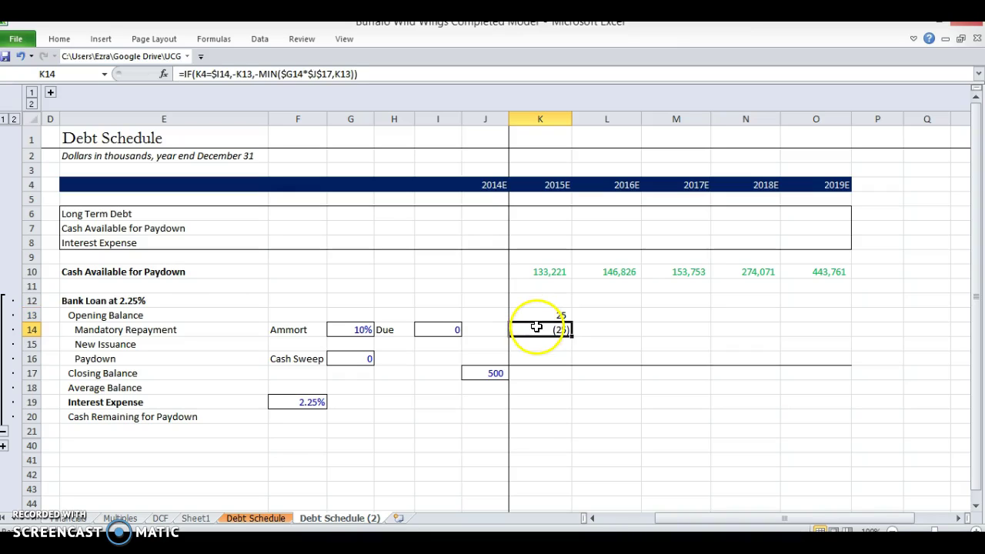
key(ctrl+z)
- Set the bank loan's due year in I14 to 2015
key(Left)
key(Left)
key(Down)
text(2015)
key(Return)
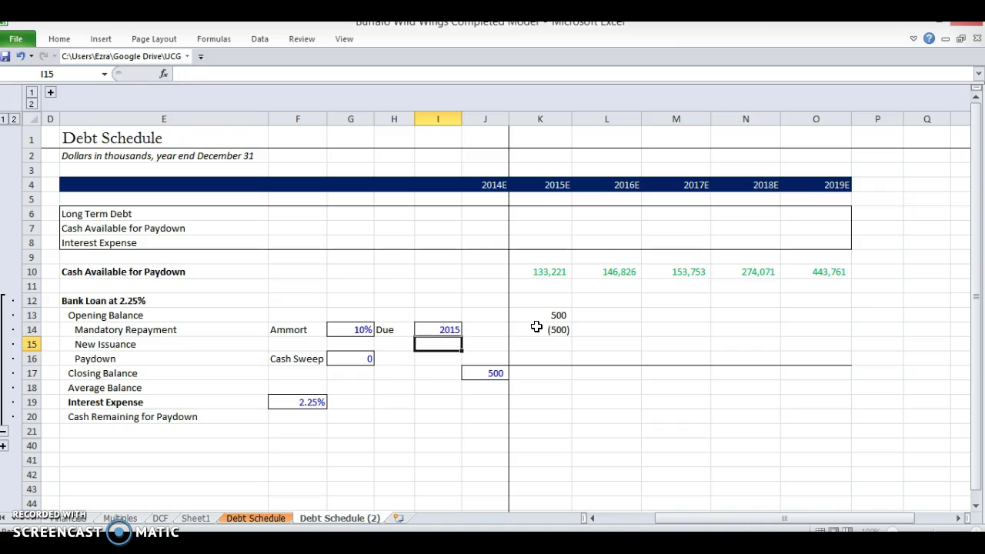
- Examine the 2015E mandatory repayment in K14 against the Ammort and Due inputs
click(548, 328)
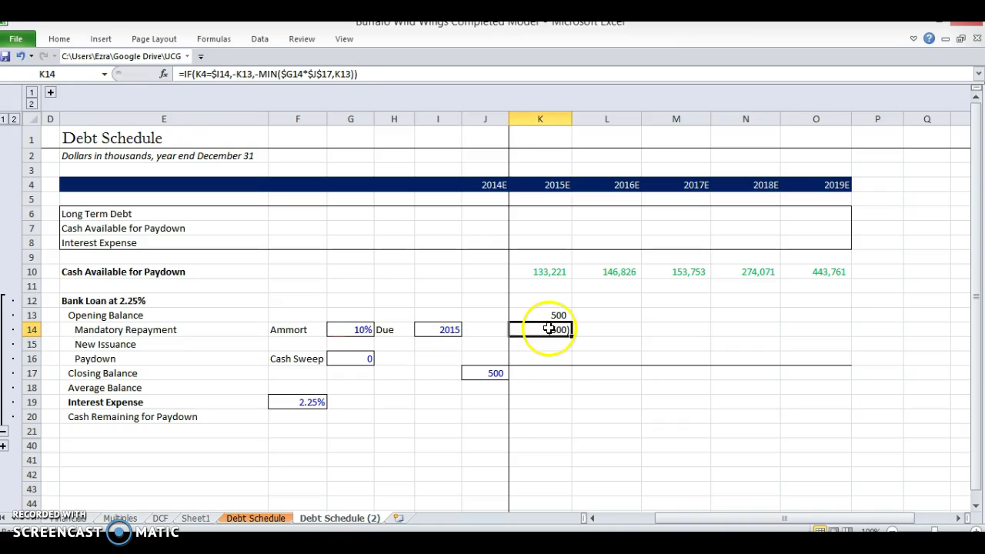
key(Left)
key(Left)
key(Left)
key(Left)
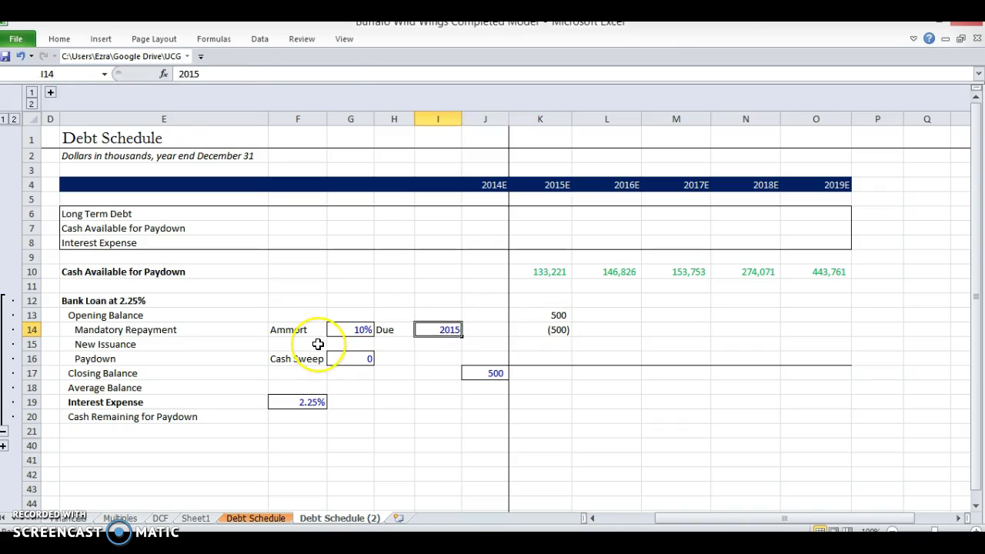
key(Right)
key(Right)
key(Right)
key(Right)
key(Right)
key(Left)
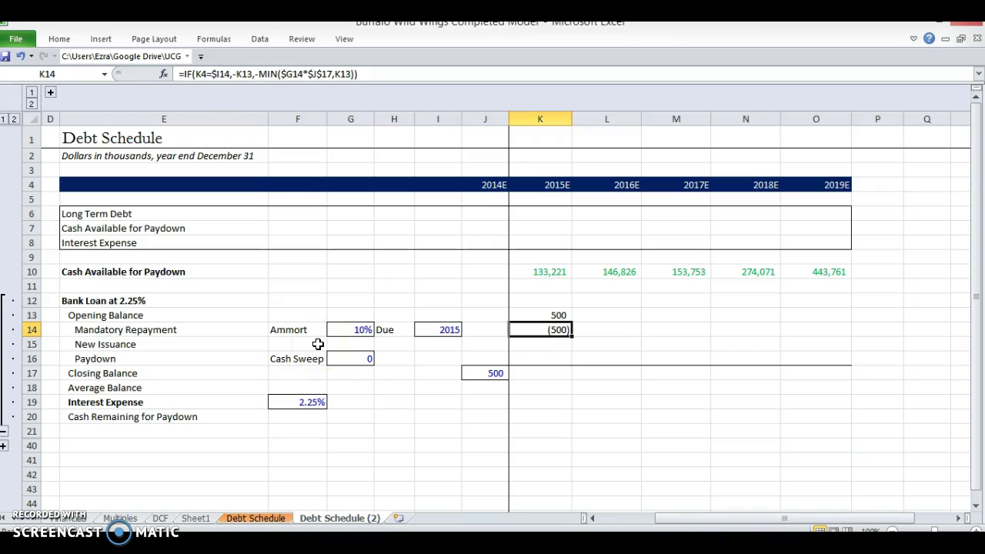
- Copy the mandatory repayment formula from K14 across to O14
key(shift+Right)
key(shift+Right)
key(shift+Right)
key(shift+Right)
key(ctrl+r)
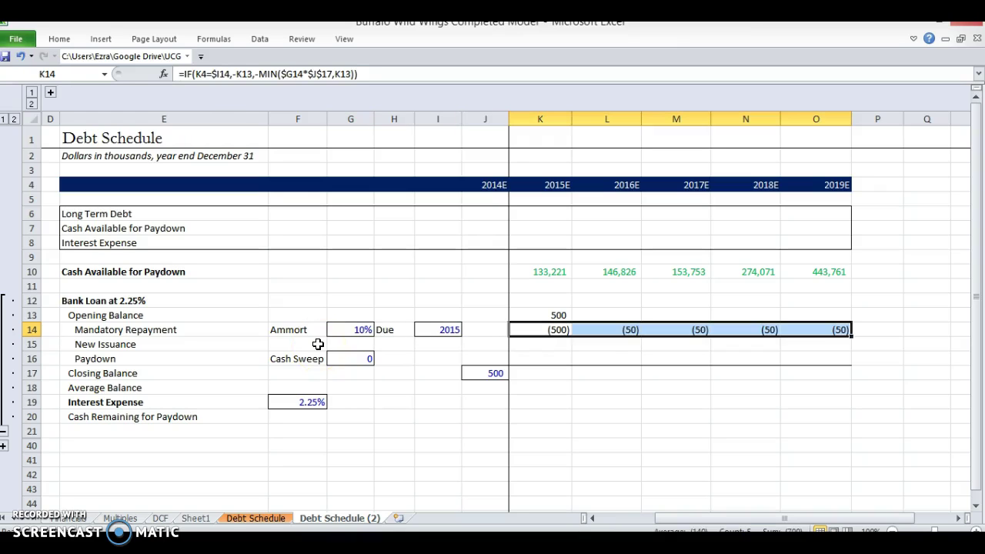
- Examine the cell references of the copied mandatory repayment formula in L14
key(Right)
key(F2)
key(Escape)
key(F2)
key(Escape)
key(F2)
key(Escape)
- Link the 2016E opening balance in L13 to K13 with =K13 and copy it across to O13
key(Up)
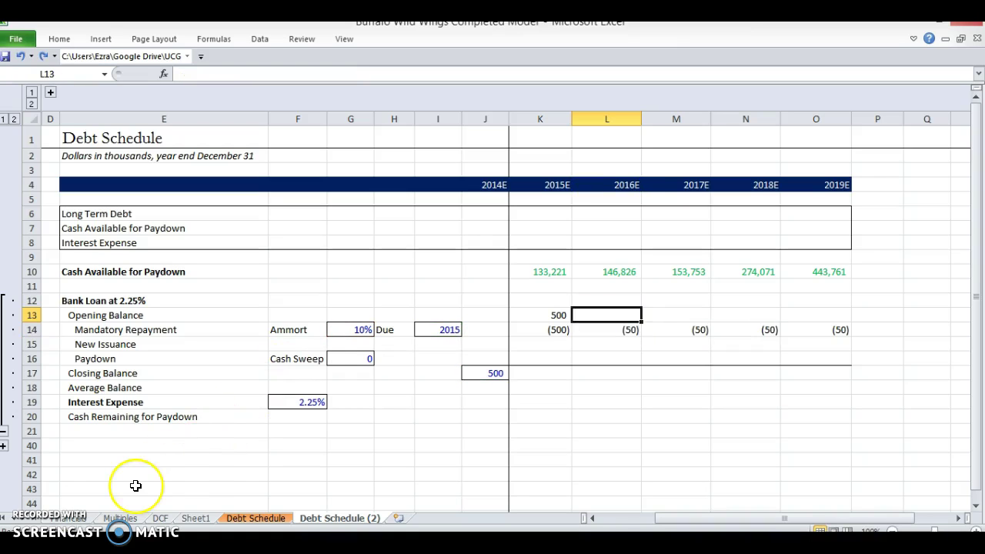
text(=)
key(Left)
key(Return)
key(Up)
key(shift+Right)
key(shift+Right)
key(shift+Right)
key(ctrl+r)
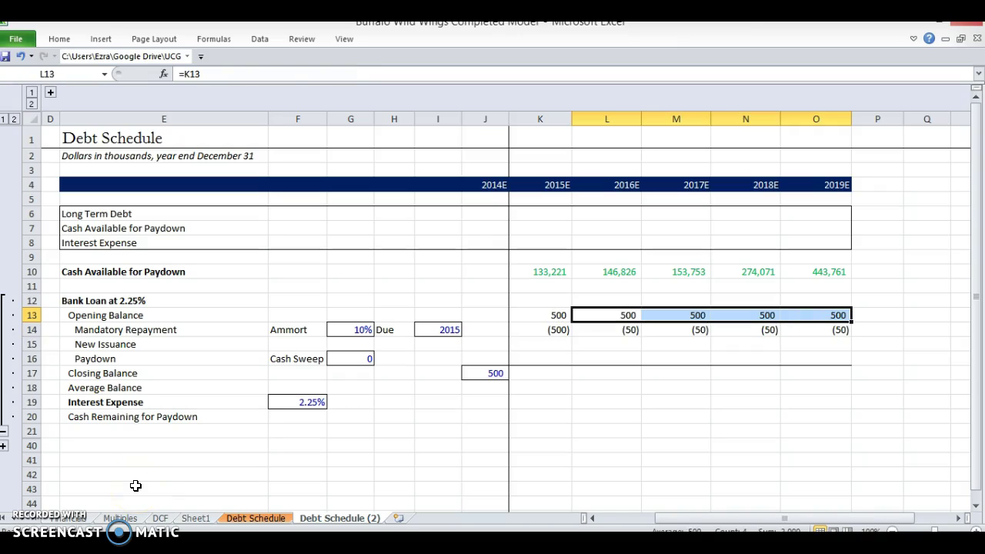
key(Left)
key(Down)
key(Up)
key(Right)
key(shift+Right)
key(shift+Right)
key(shift+Right)
text(=)
key(Escape)
key(Down)
key(Down)
key(Up)
key(Up)
- Link the 2016E opening balance in L13 to the prior closing balance with =K17 and copy it across to O13
text(=)
key(Left)
key(Down)
key(Down)
key(Down)
key(Down)
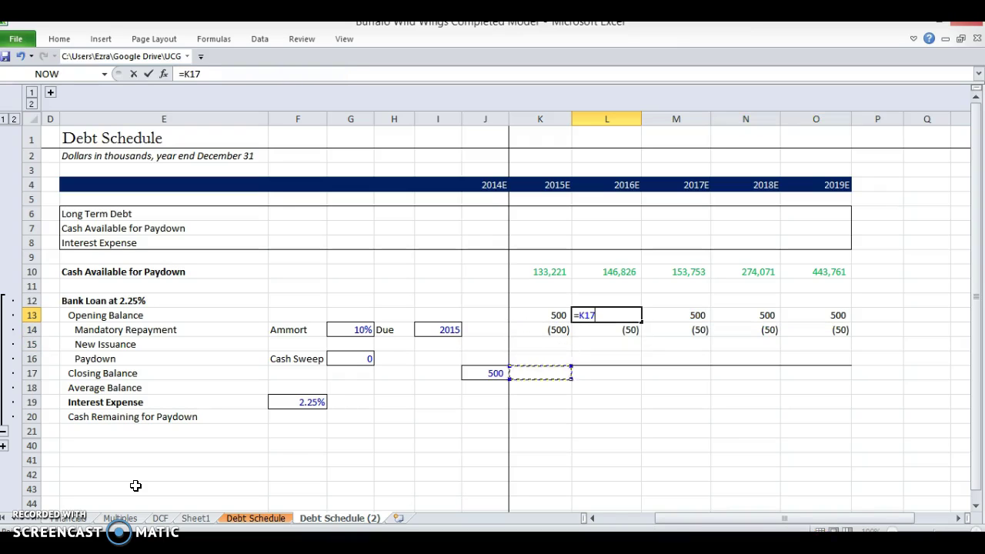
key(ctrl+Return)
key(shift+Right)
key(shift+Right)
key(shift+Right)
key(ctrl+r)
- Examine the 2015E New Issuance and Paydown cells and the Cash Sweep input for the bank loan
key(Down)
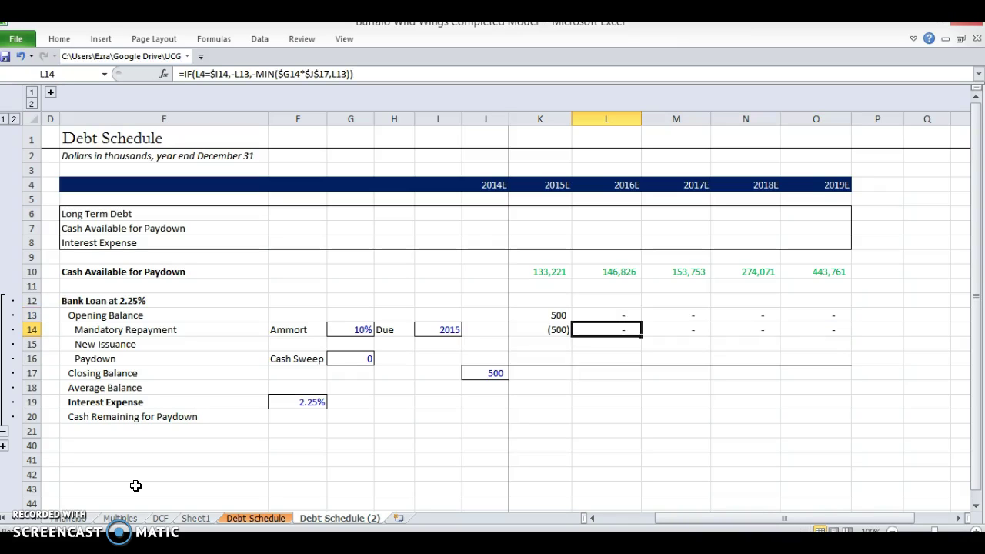
key(Left)
key(Down)
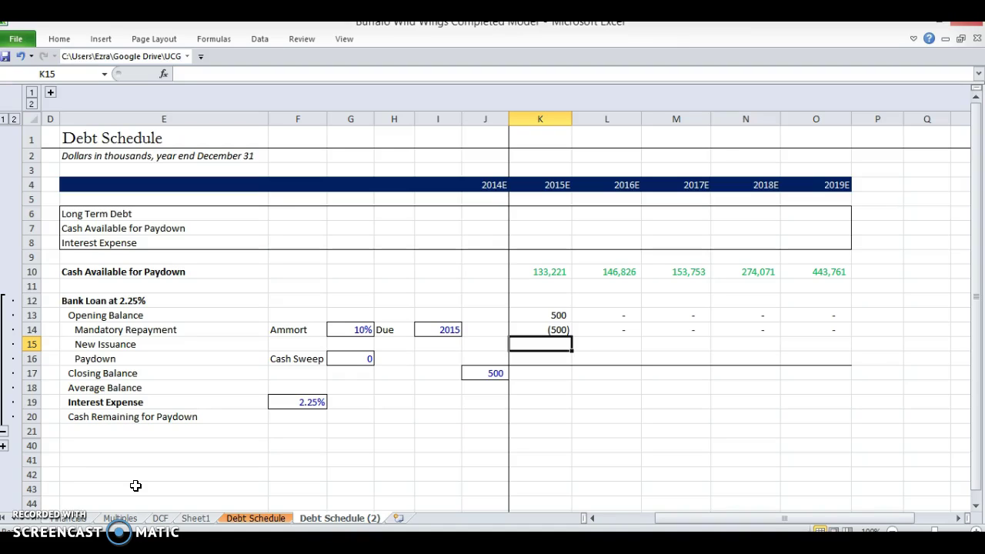
key(Down)
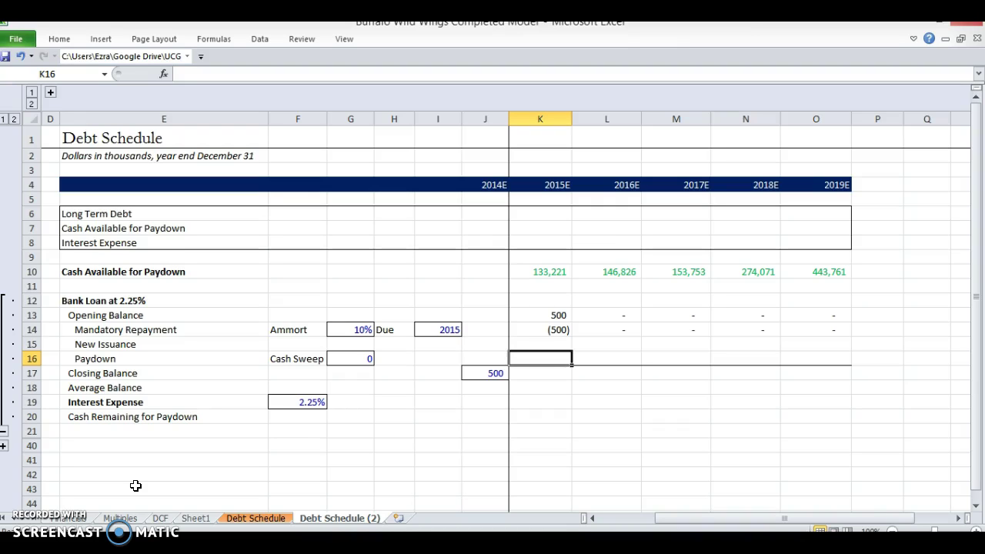
key(Left)
key(Left)
key(Left)
key(Left)
key(Right)
key(Right)
key(Right)
key(Left)
key(Left)
key(Left)
- Switch the Cash Sweep input in G16 to 1 and back to 0
text(1)
key(Return)
key(Up)
text(0)
key(Return)
key(Right)
key(Right)
key(Right)
key(Right)
key(Up)
text(=IF(L76>0,$G$12*-MIN(L9+L10+L11,L76),0))
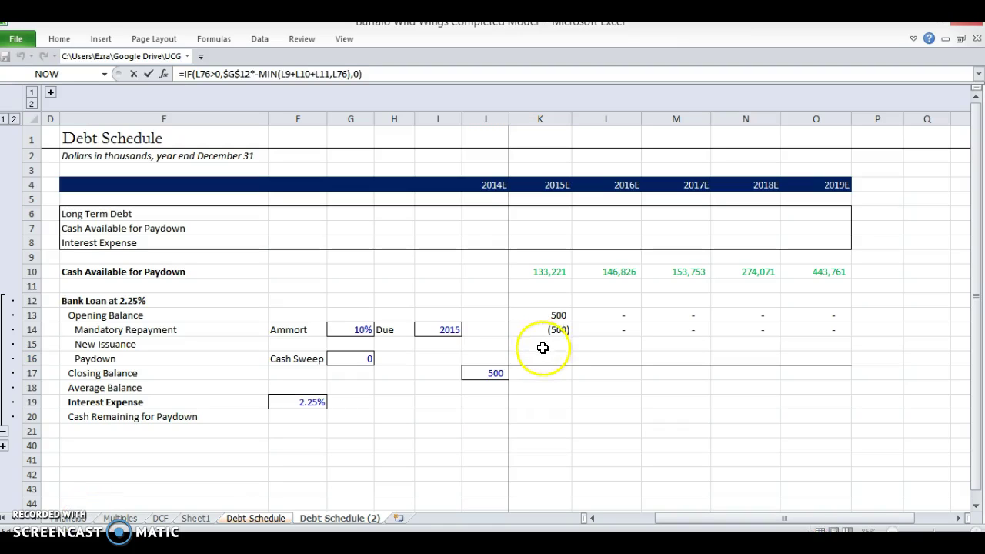
click(342, 358)
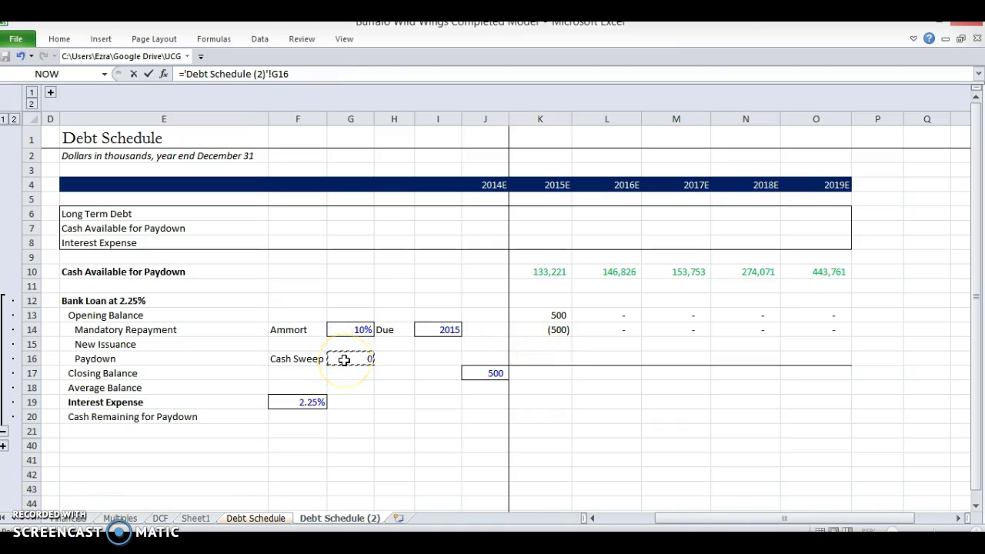
key(Escape)
key(ctrl+Page_Down)
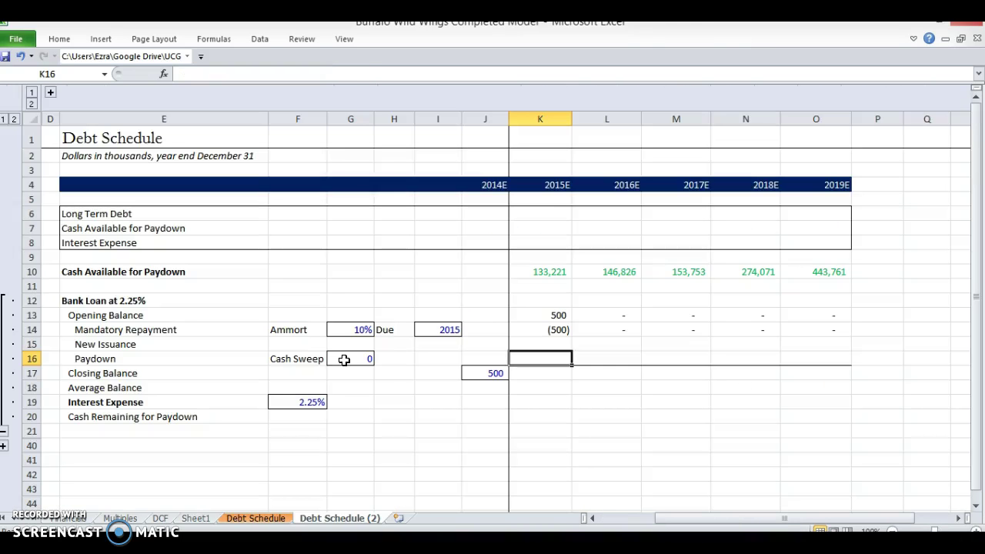
- Begin the 2015E Paydown formula in K16 with =IF(K10>0,$G16, testing cash available and referencing the cash sweep switch
text(=)
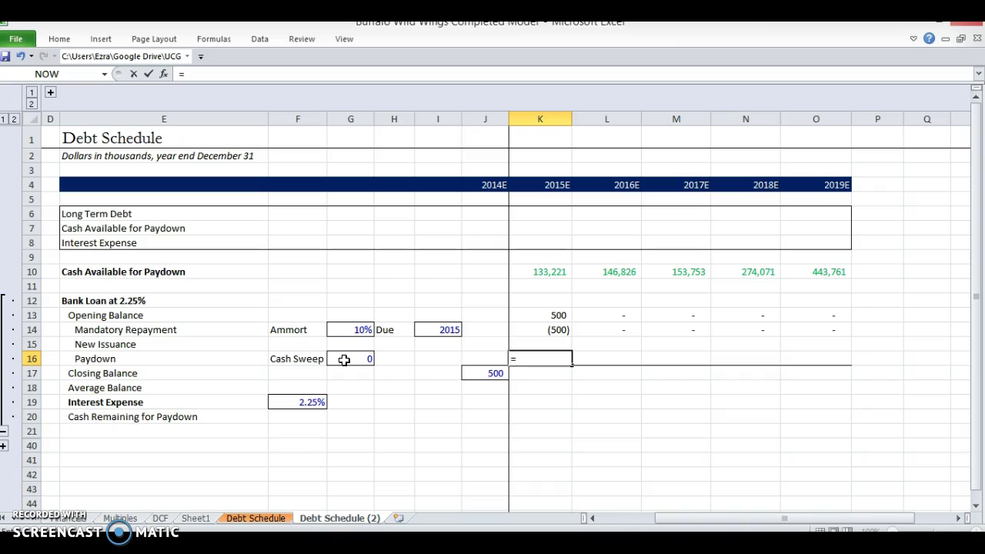
text(IF()
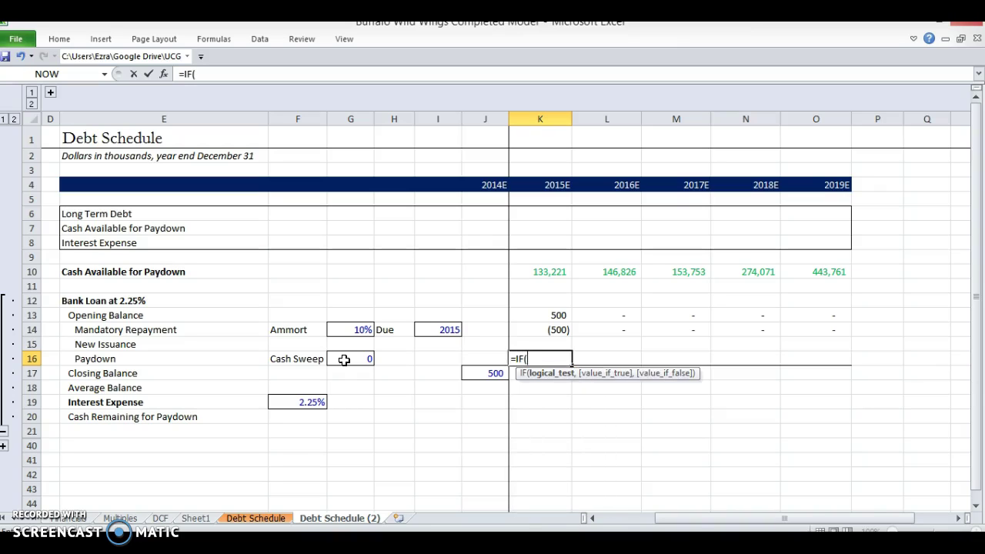
key(Up)
key(Up)
key(Up)
key(Up)
key(Up)
key(Up)
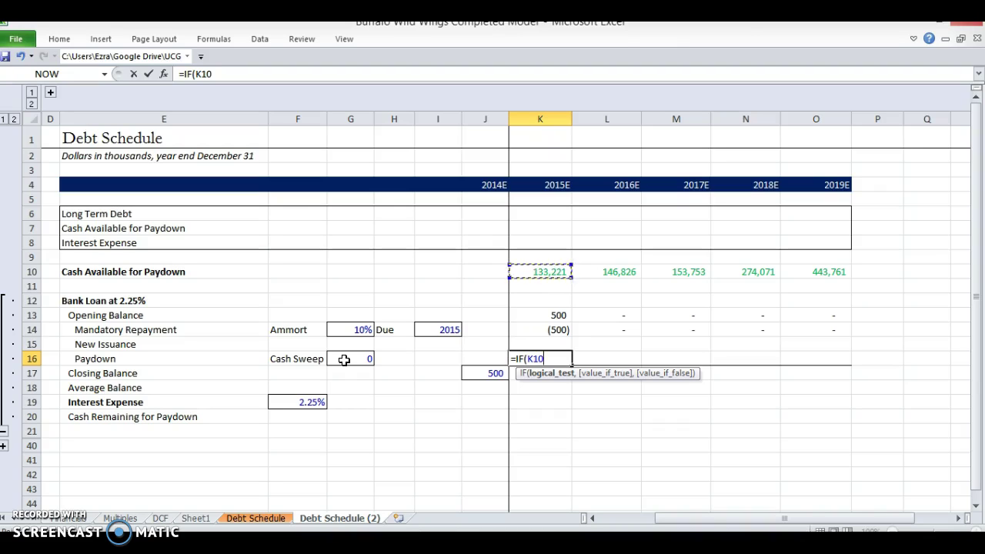
text(>0,)
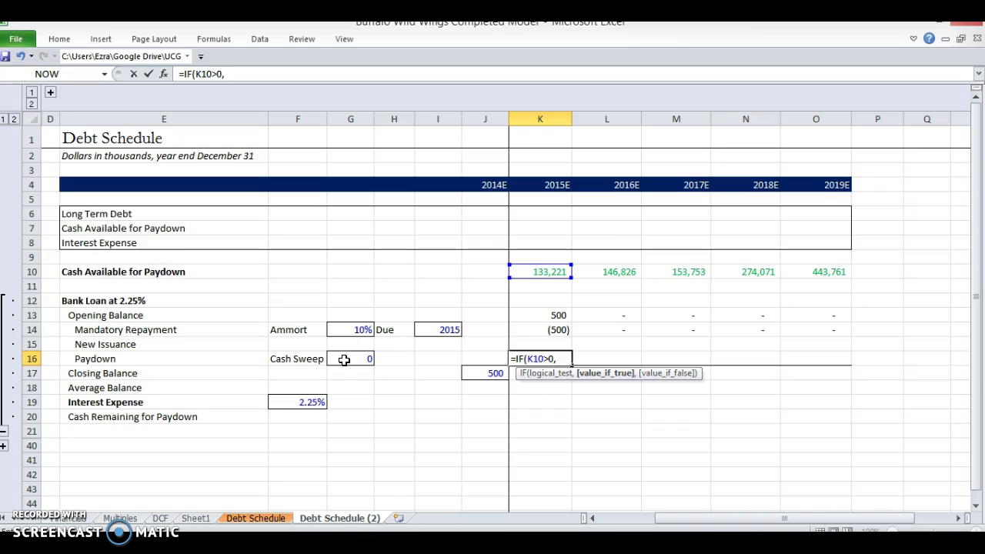
click(342, 359)
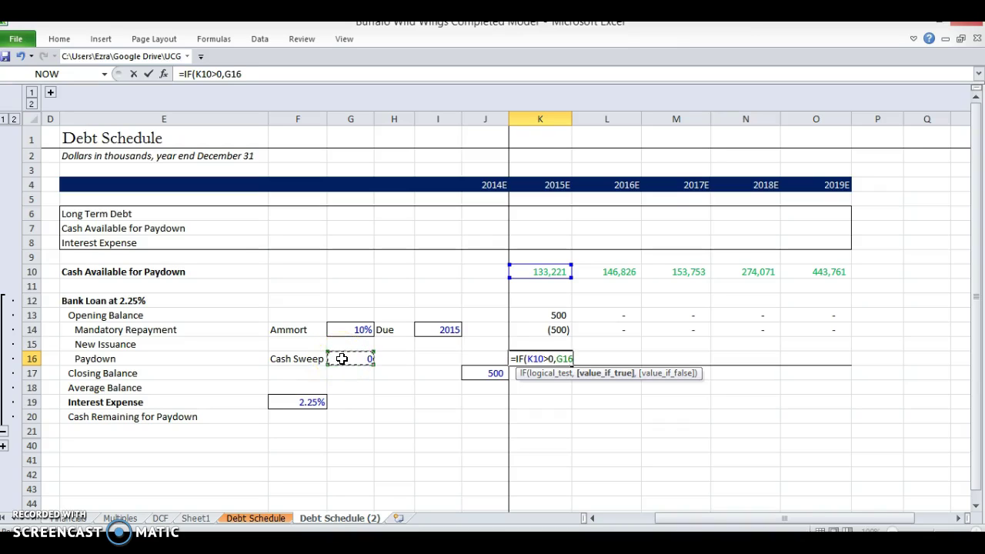
key(F4)
key(F4)
key(F4)
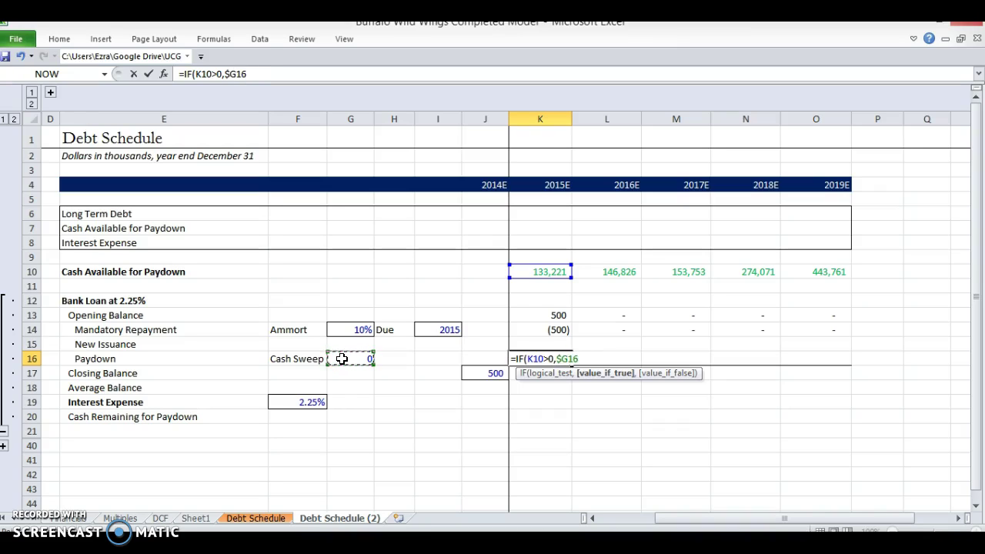
- Complete the K16 Paydown formula as =IF(K10>0,$G16*-MIN(K13+K14+K15,K10))
text(*-MIN()
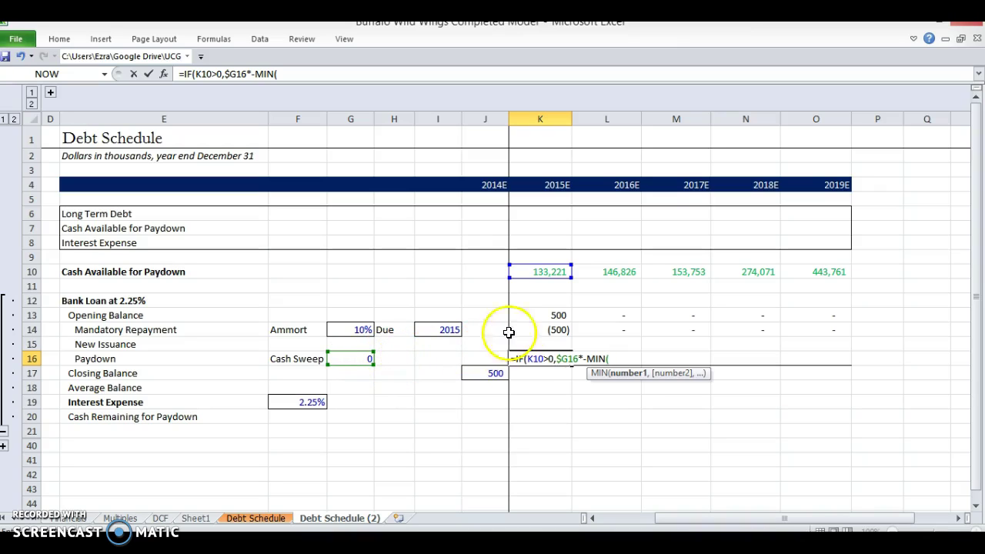
click(531, 314)
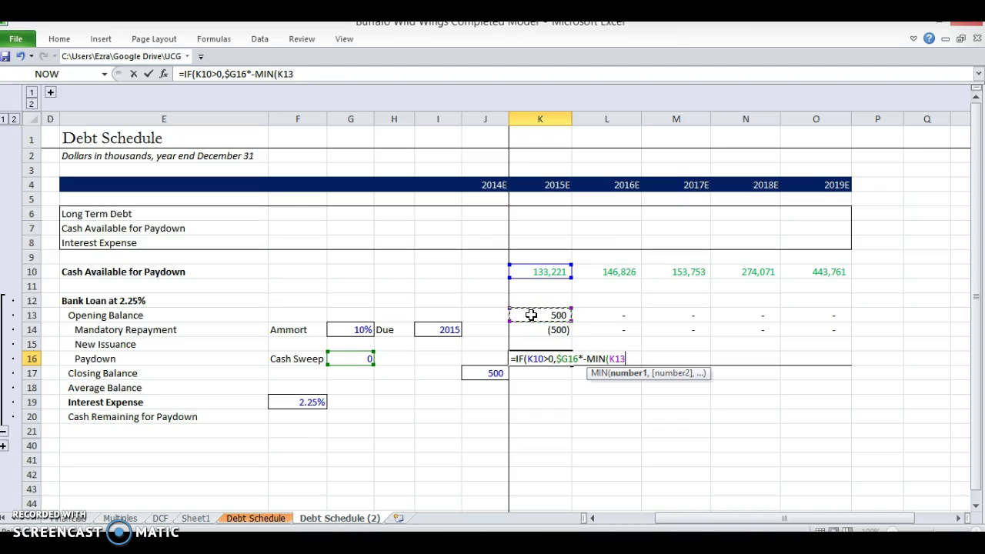
text(,)
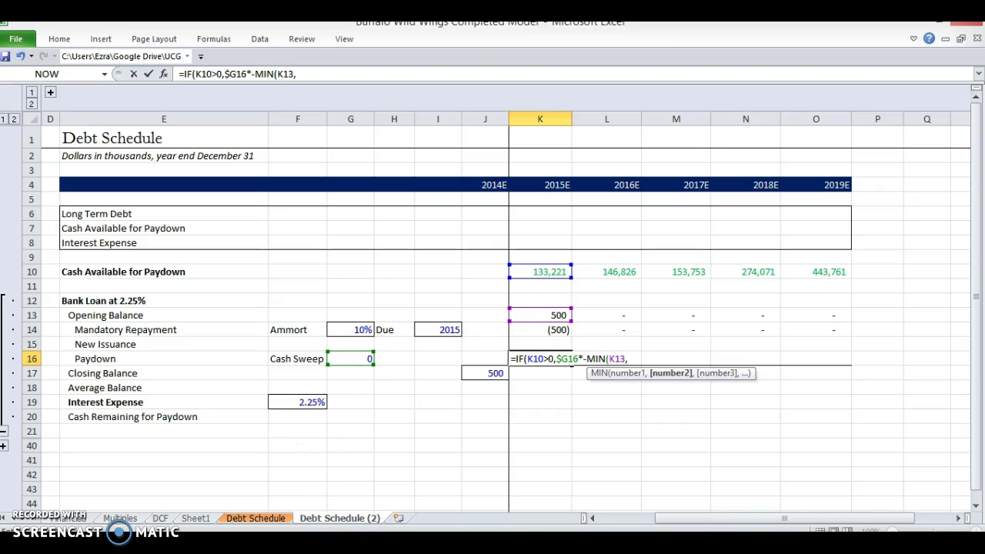
key(BackSpace)
text()))
key(Left)
key(Left)
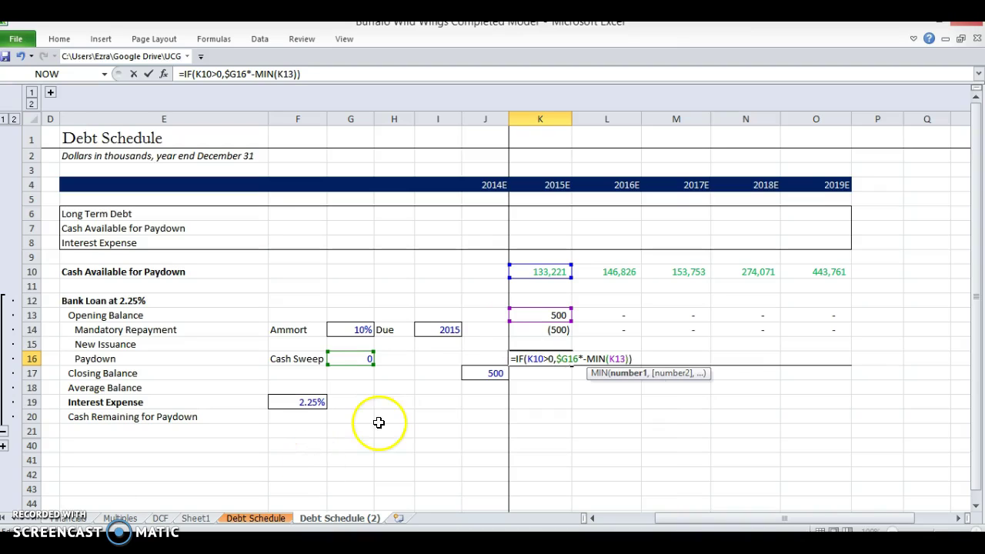
text(+)
click(533, 329)
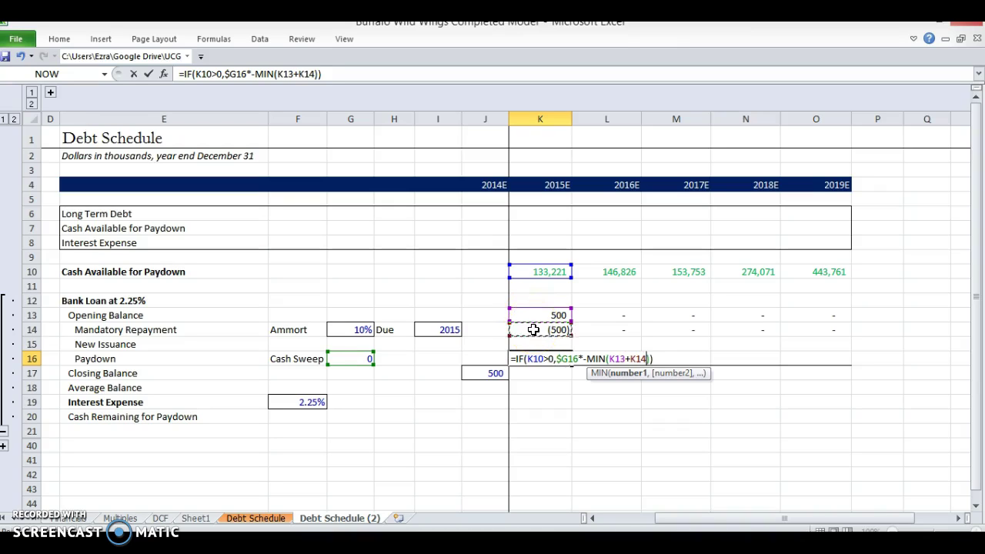
text(+)
click(535, 343)
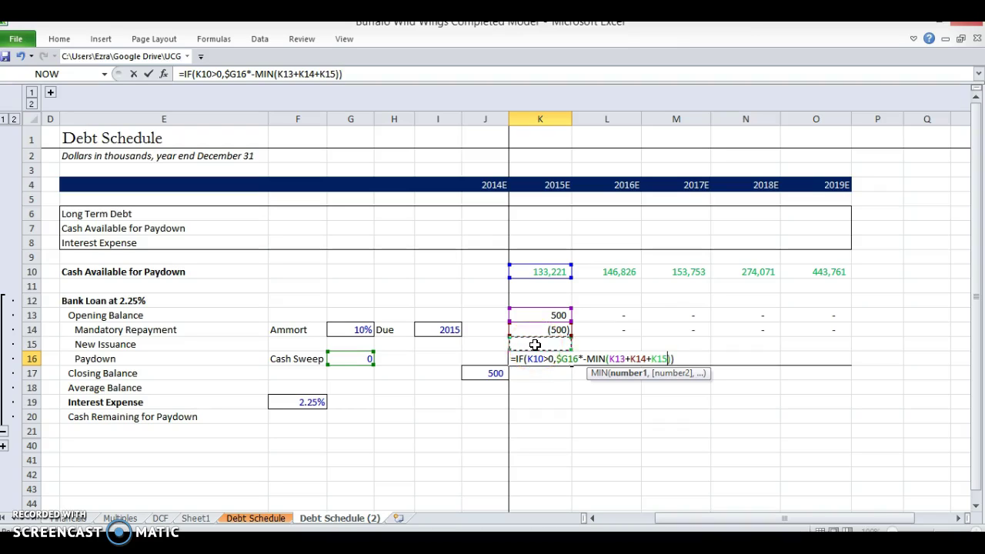
text(,)
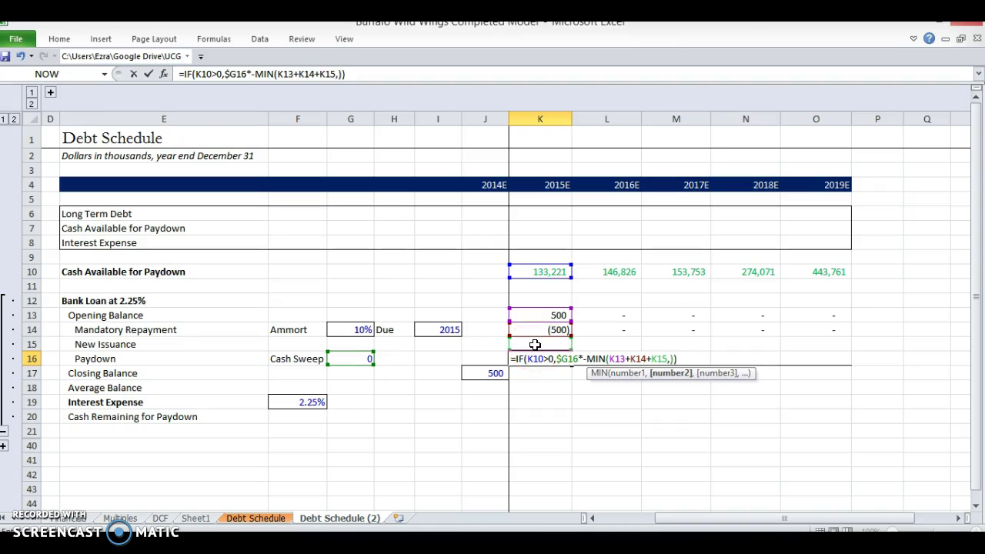
click(537, 273)
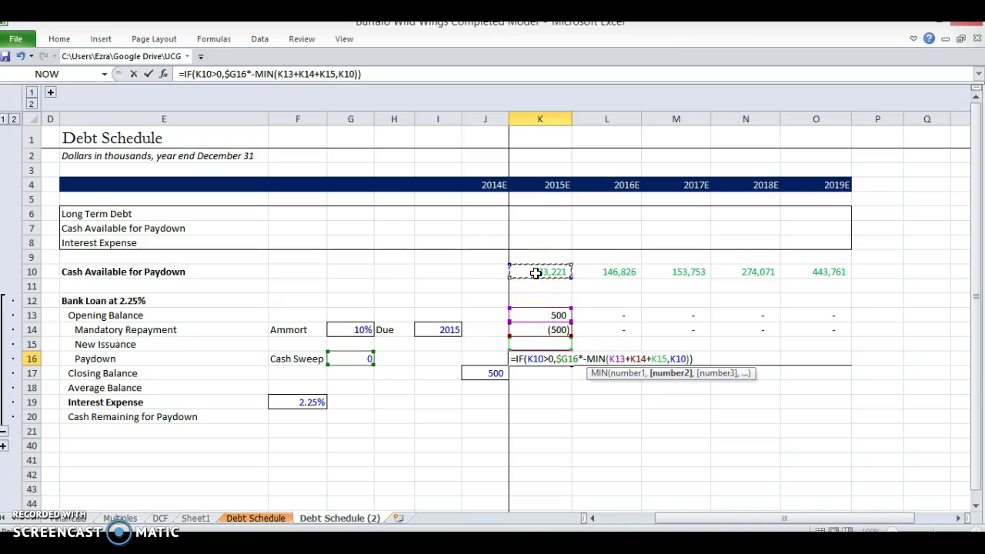
key(Return)
- Set the bank loan's Cash Sweep input in G16 to 1
key(Up)
key(Left)
key(Left)
key(Left)
key(Left)
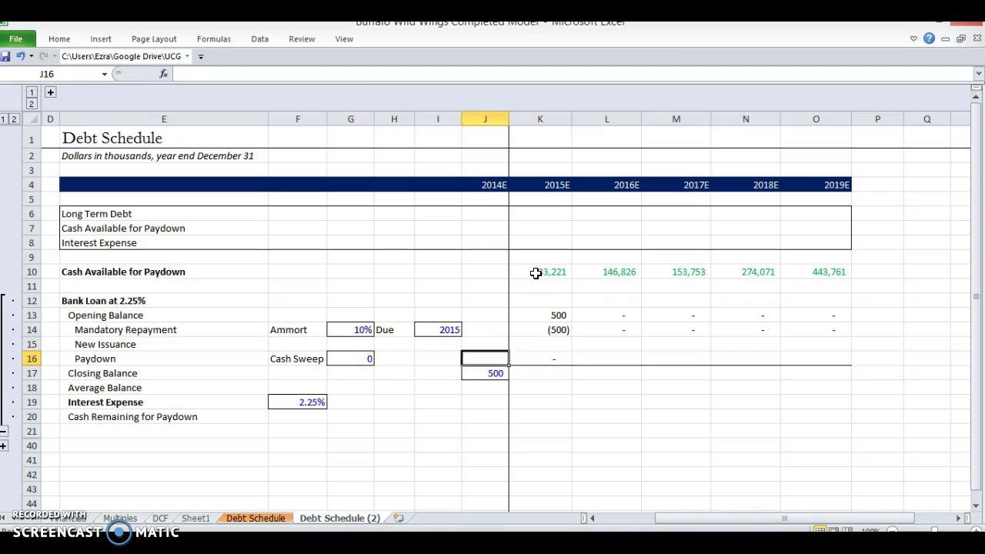
text(1)
key(Return)
- Set the mandatory repayment's Due year in I14 to 0 and its Ammort rate in G14 to 0%
key(Right)
key(Up)
key(Up)
key(Right)
key(Up)
text(0)
key(Return)
key(Left)
key(Up)
key(Left)
text(0)
key(Return)
- Examine the 2015E Paydown formula and its result in K16 with the changed inputs
key(Down)
key(Down)
key(Right)
key(Left)
key(Up)
key(Right)
key(Right)
key(Right)
key(Right)
click(558, 354)
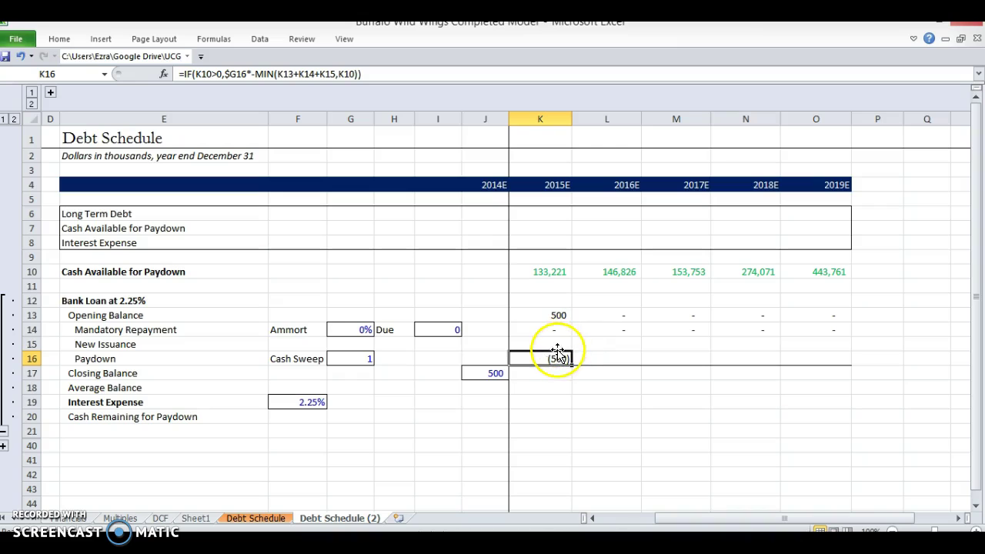
click(544, 375)
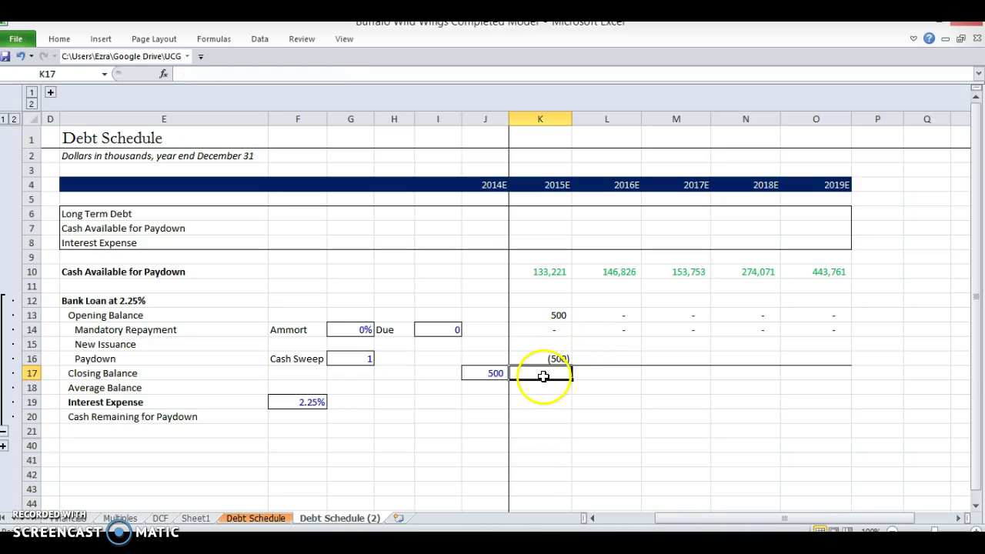
text(=)
key(Up)
key(Up)
key(Up)
key(Up)
key(Escape)
key(alt+equal)
key(Escape)
- Calculate the 2015E Closing Balance in K17 with =SUM(K13:K16) and copy it across to O17
text(=SUM()
key(Up)
key(shift+Up)
key(shift+Up)
key(shift+Up)
key(ctrl+Return)
key(shift+Right)
key(shift+Right)
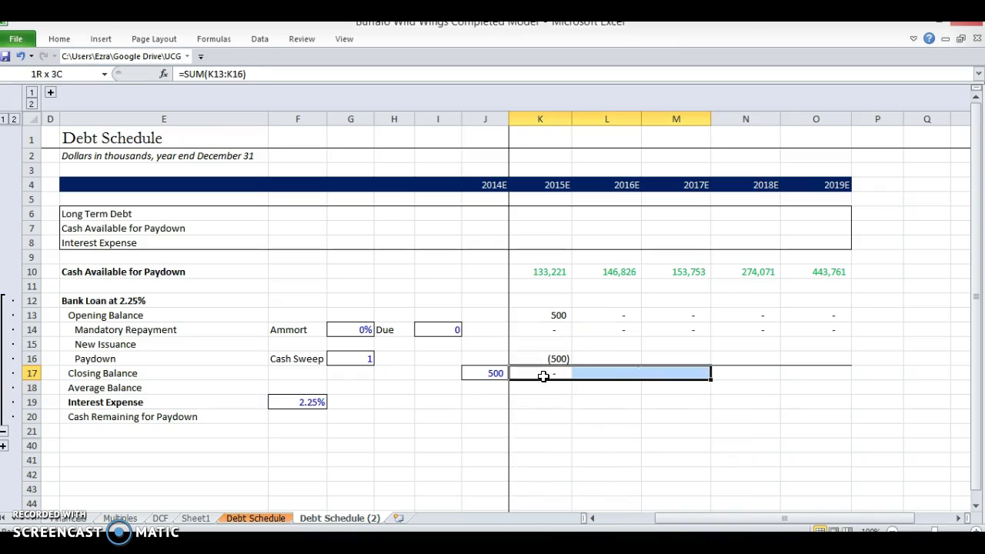
key(shift+Right)
key(shift+Right)
key(ctrl+r)
- Calculate the 2015E Average Balance in K18 with =AVERAGE(K17,K13)
key(Down)
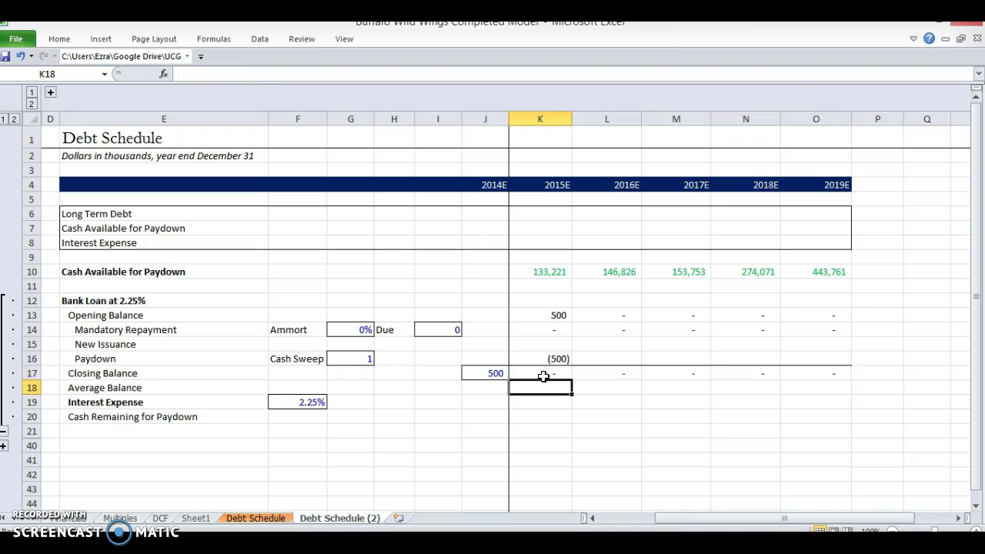
text(=AVERAGE()
key(Up)
text(,)
key(Up)
key(Up)
key(Up)
key(Up)
key(Up)
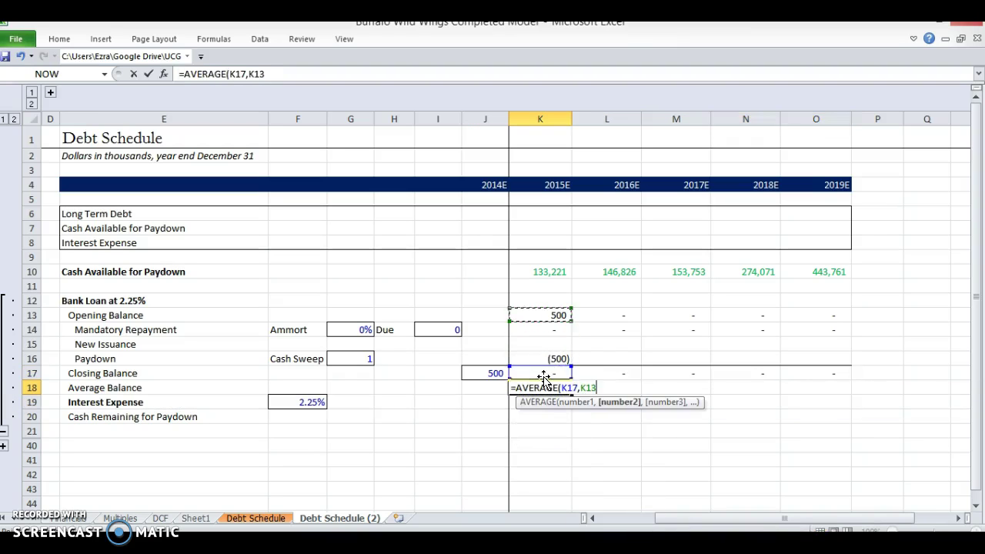
text())
key(ctrl+Return)
- Copy the Average Balance formula from K18 across to O18
key(shift+Right)
key(shift+Right)
key(shift+Right)
key(shift+Right)
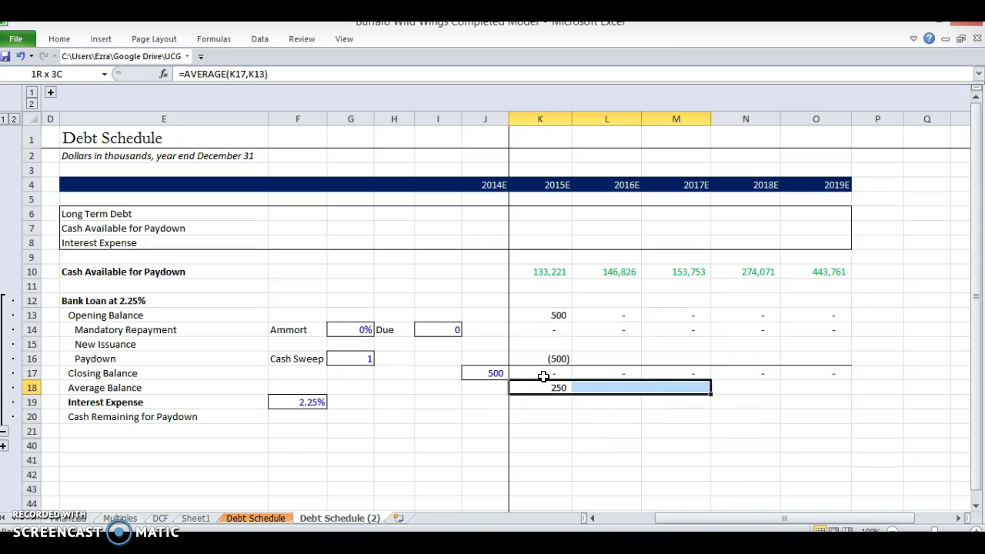
key(ctrl+r)
- Calculate the 2015E Interest Expense in K19 as the average balance in K18 times the column-locked 2.25% rate in F19
key(Down)
text(=)
key(Up)
text(*)
key(Left)
key(Left)
key(Left)
key(Left)
key(Left)
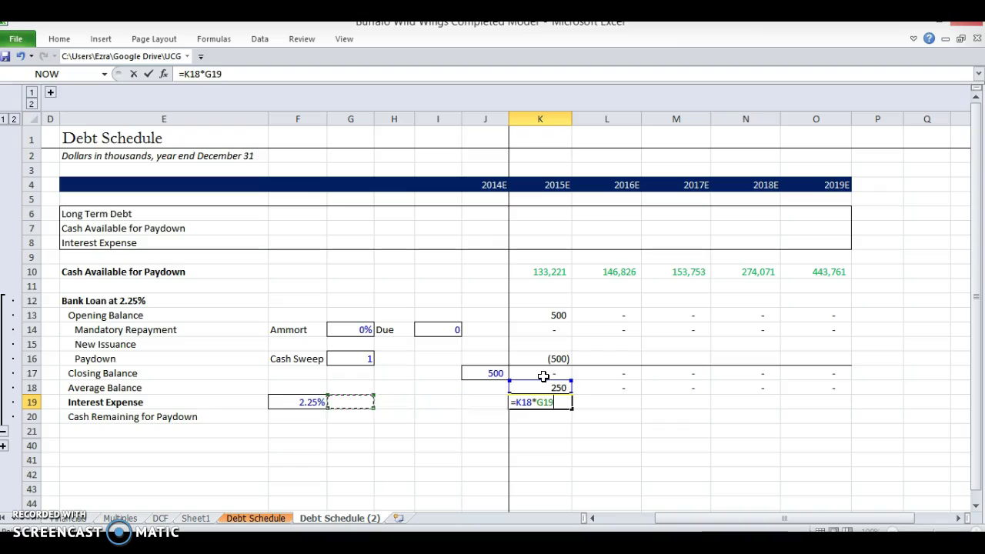
key(F4)
key(F4)
key(F4)
key(Return)
- Copy the Interest Expense formula from K19 across to O19
key(Up)
key(shift+Right)
key(shift+Right)
key(shift+Right)
key(shift+Right)
key(ctrl+r)
- Try to calculate the 2015E Cash Remaining for Paydown in K20 from K10 and K16
key(Down)
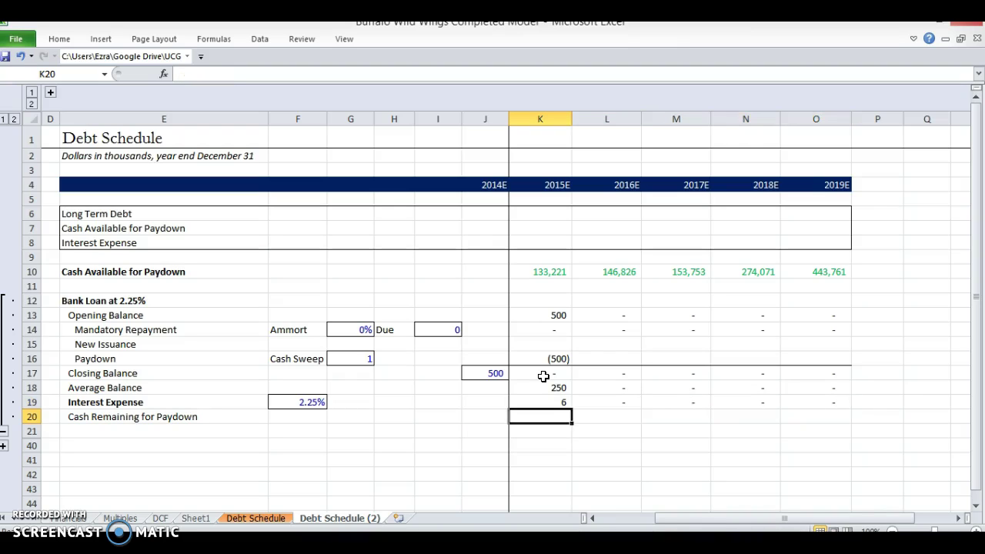
text(=)
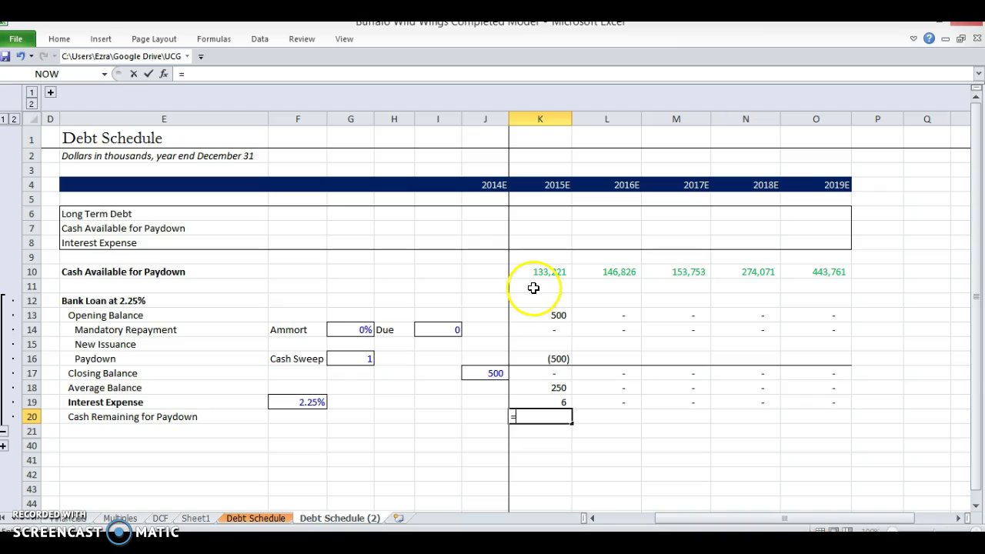
click(531, 274)
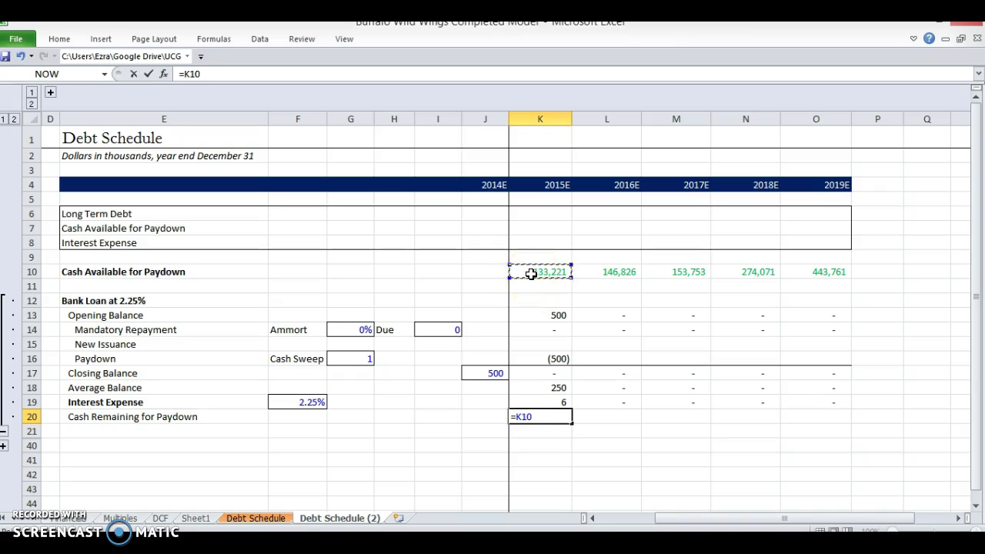
text(-)
click(552, 359)
key(Return)
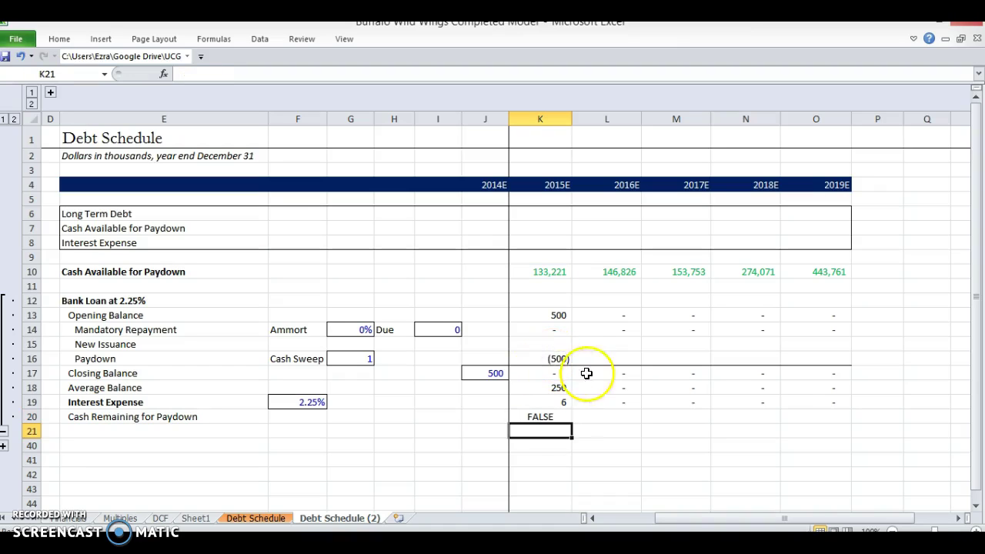
- Calculate the 2015E Cash Remaining for Paydown in K20 with =K10+K16
key(Up)
text(=)
click(543, 273)
text(+)
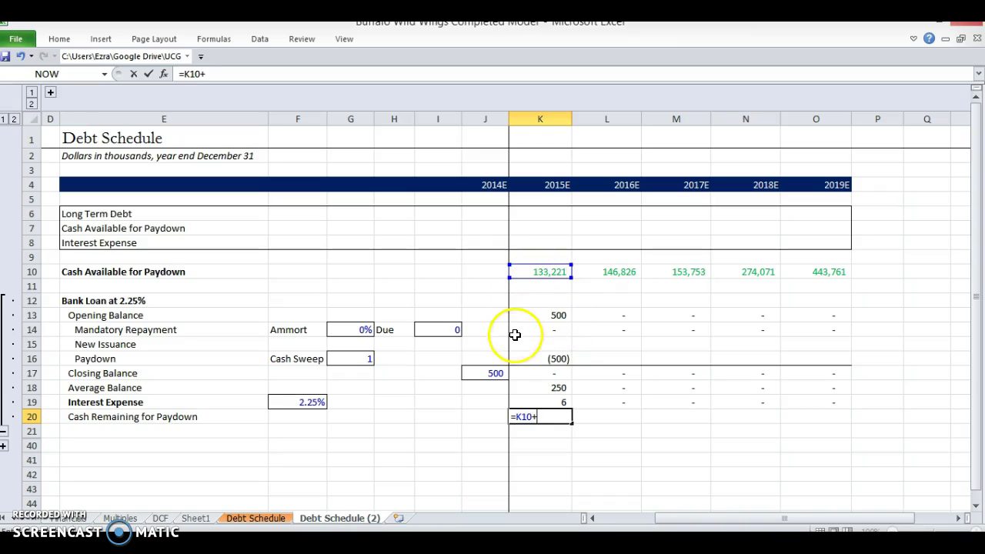
click(532, 359)
key(Return)
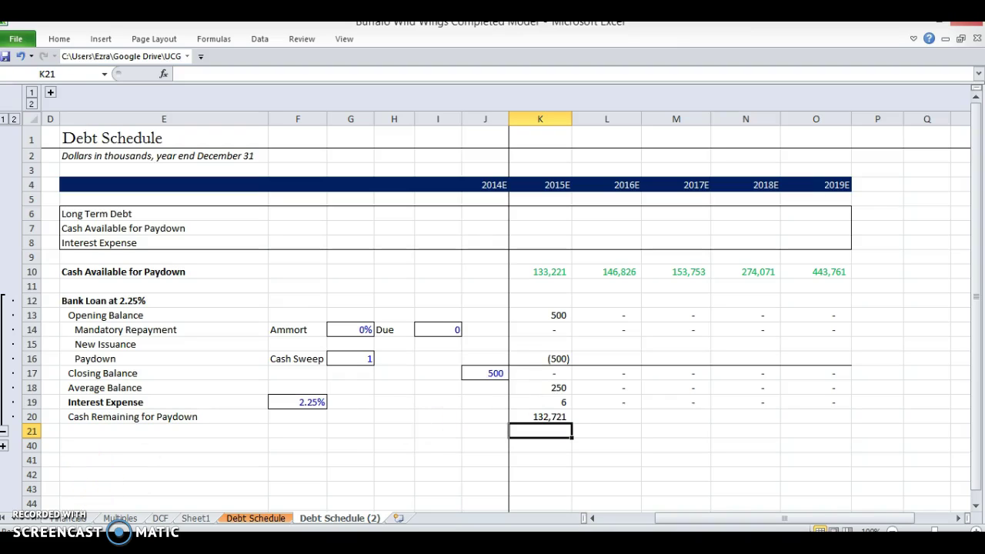
- Copy the Cash Remaining for Paydown formula from K20 across to O20 and check the copied formula in L20
key(Up)
key(shift+Right)
key(shift+Right)
key(shift+Right)
key(shift+Right)
key(shift+Right)
key(shift+Left)
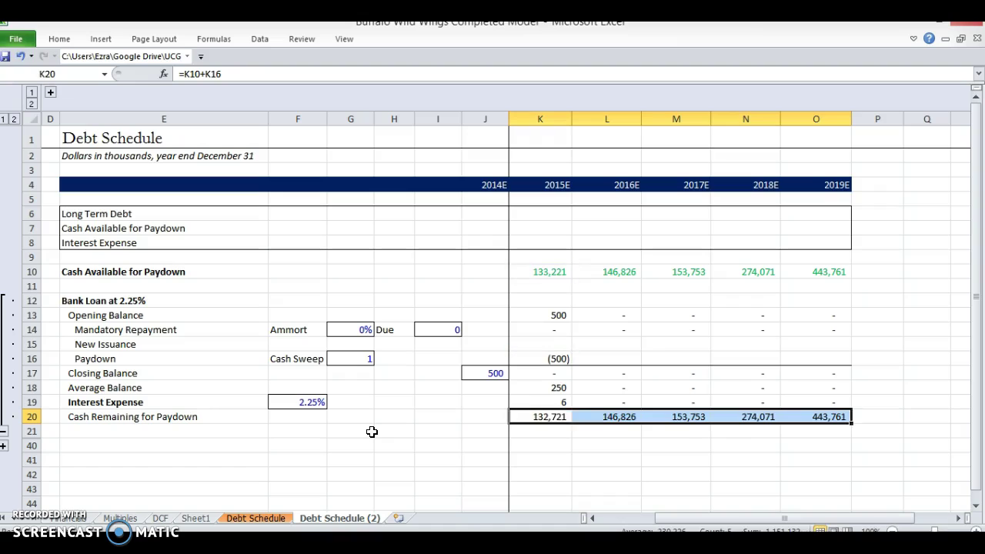
key(Right)
key(F2)
key(Escape)
key(Left)
key(Left)
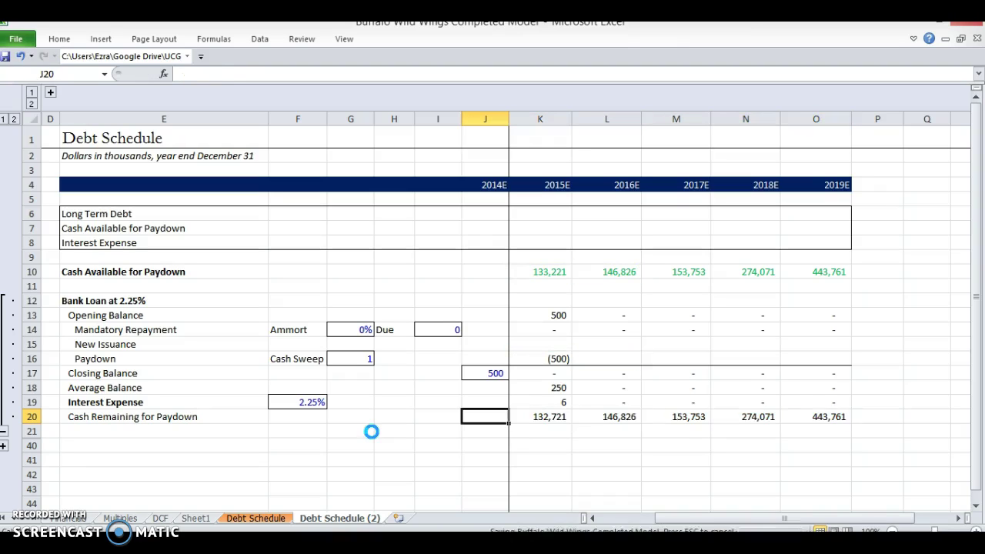
- Insert a blank row at row 40 below the bank loan section
key(Left)
key(Down)
key(Down)
key(shift+space)
key(ctrl+shift+plus)
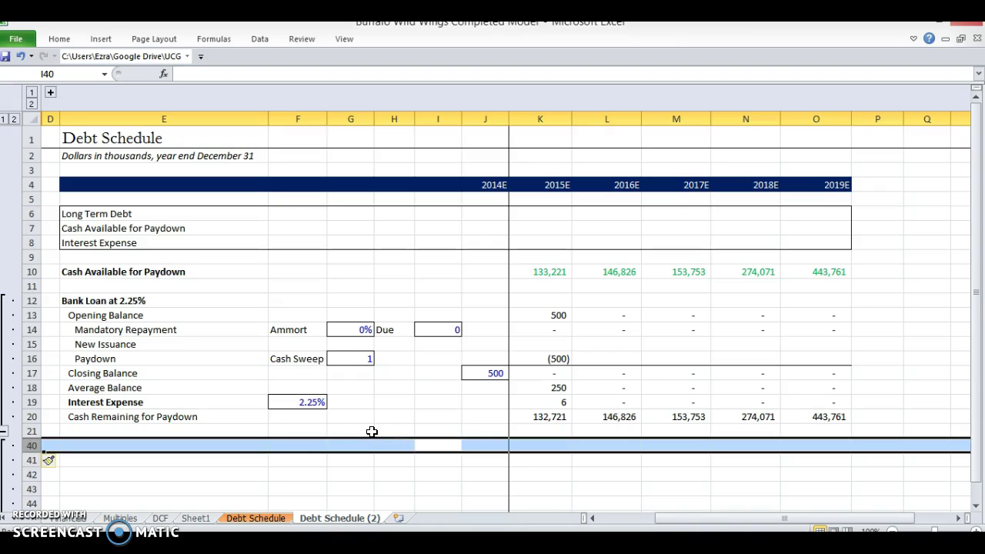
- Copy the bank loan section in rows 12 to 20 and paste it starting at row 40
key(Up)
key(Up)
key(shift+space)
key(shift+Up)
key(shift+Up)
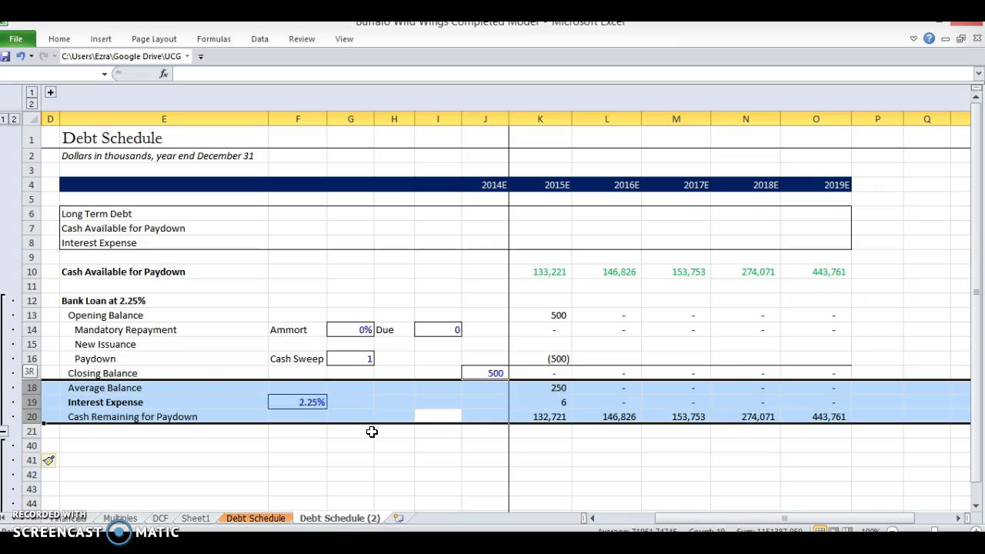
key(shift+Up)
key(shift+Up)
key(shift+Up)
key(shift+Up)
key(shift+Up)
key(shift+Up)
key(ctrl+c)
key(Down)
key(Down)
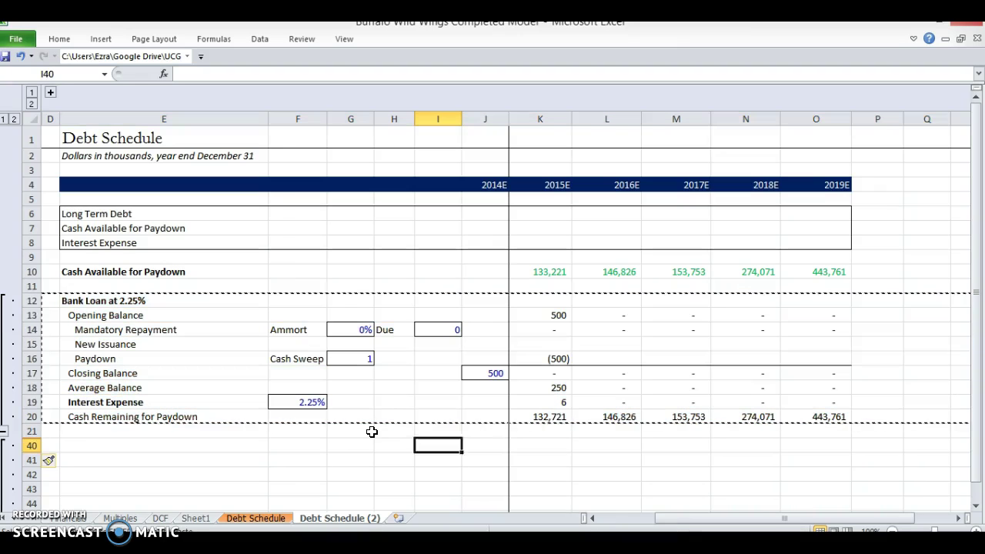
key(shift+space)
key(ctrl+v)
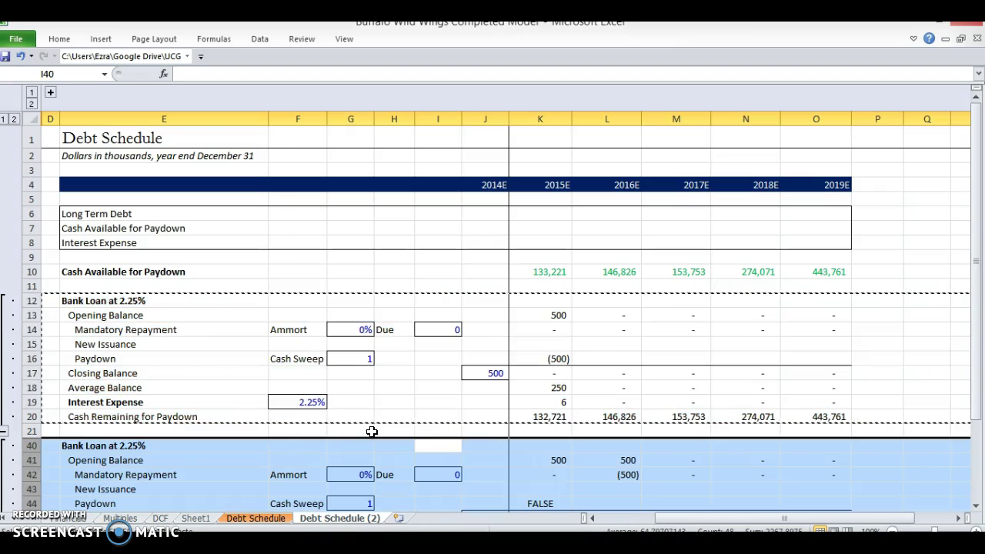
- Replace "Bank Loan" with "Note" in the copied section's heading formula in E40
scroll(370, 427, down, 3)
click(104, 323)
double_click(104, 324)
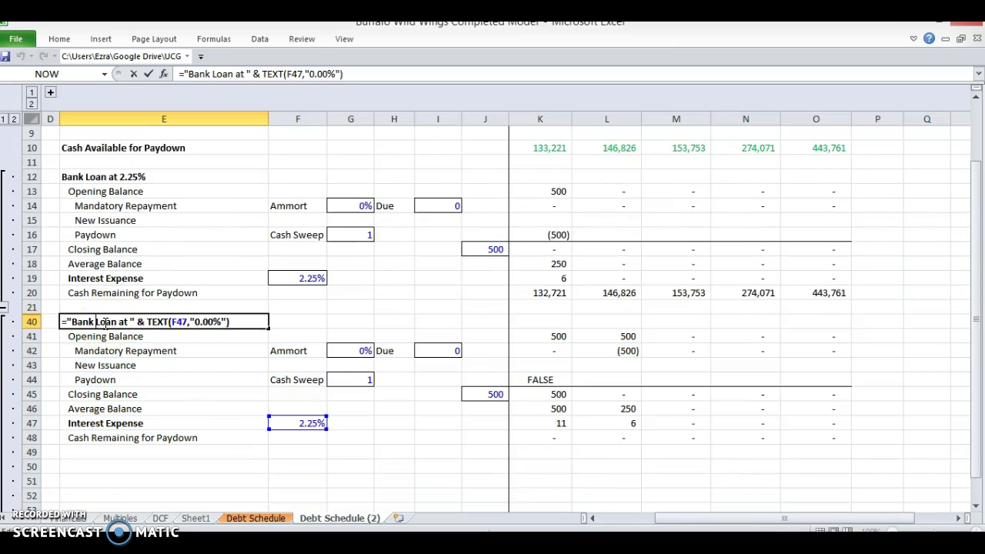
key(ctrl+shift+Right)
key(ctrl+shift+Right)
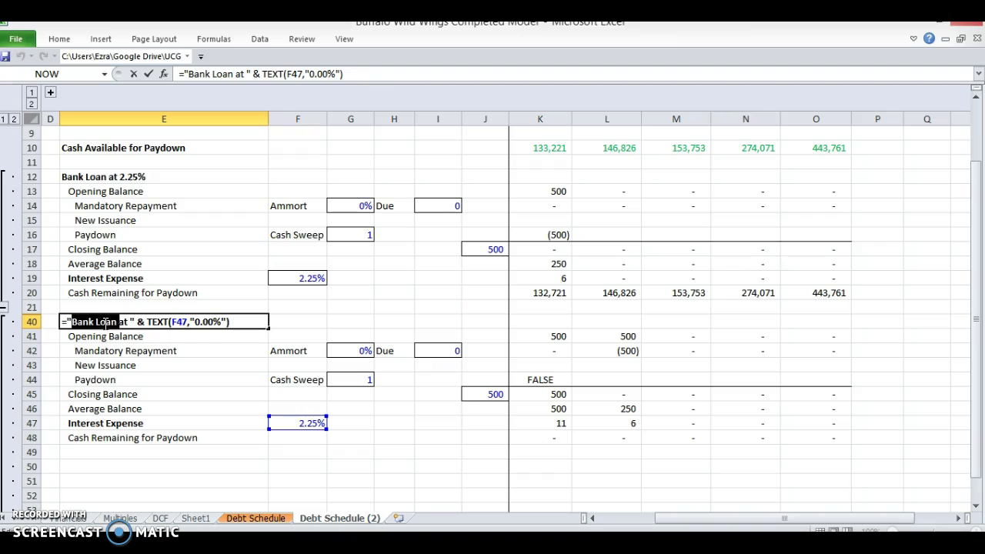
text(Note)
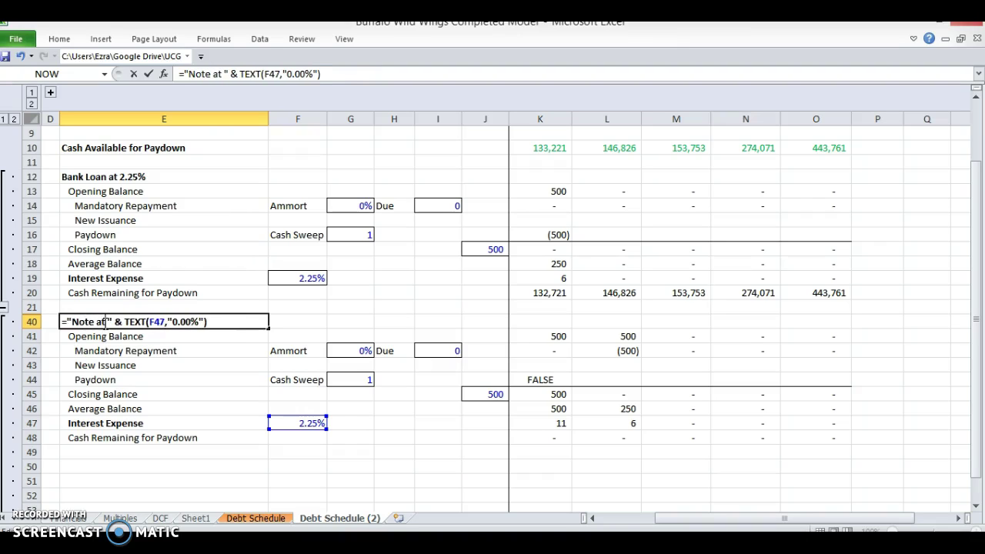
- Append "maturing " and a reference to the due year in I42 to the heading formula in E40
key(End)
key(shift+space)
text(")
key(BackSpace)
key(BackSpace)
key(BackSpace)
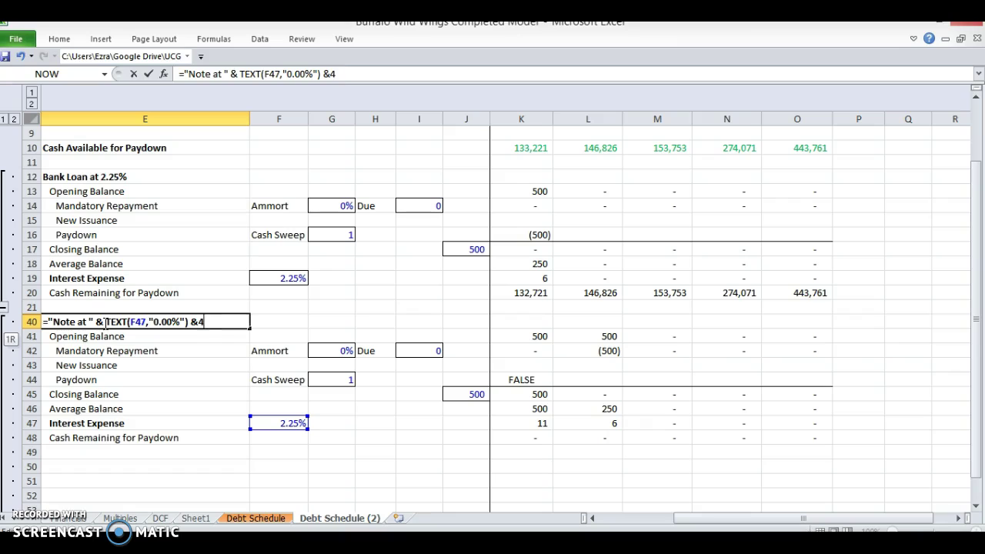
text(maturing "&)
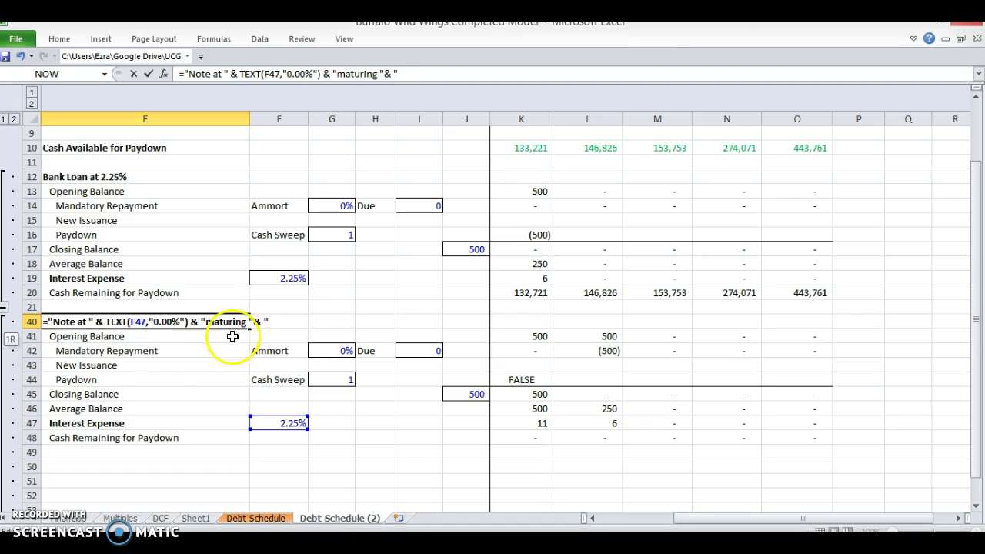
key(BackSpace)
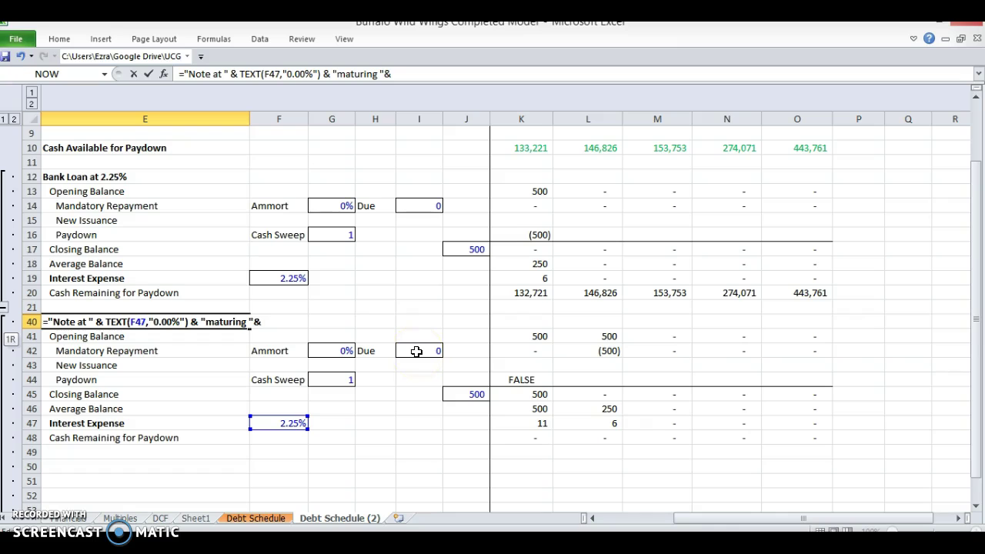
click(416, 351)
text())
key(Return)
key(Return)
- Add a space before "maturing" in the heading formula in E40
key(Up)
key(F2)
click(196, 322)
key(Return)
- Set the note's due year in I42 to 2015
key(Down)
key(Right)
key(Right)
key(Right)
key(Right)
text(20)
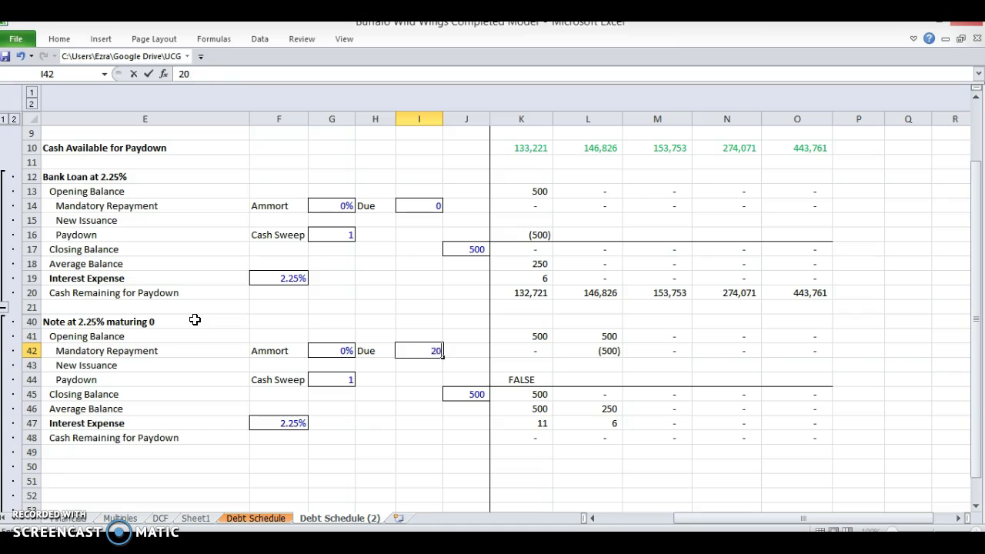
text(15)
key(Return)
- Set the note's interest rate in F47 to 7.5%
key(Left)
key(Left)
key(Left)
key(Left)
key(Down)
key(Down)
key(Down)
key(Down)
key(Right)
text(7.5)
key(Return)
- Review the note's heading text and formula in E40
key(Left)
key(Up)
key(Up)
key(Up)
key(Up)
key(Up)
key(Up)
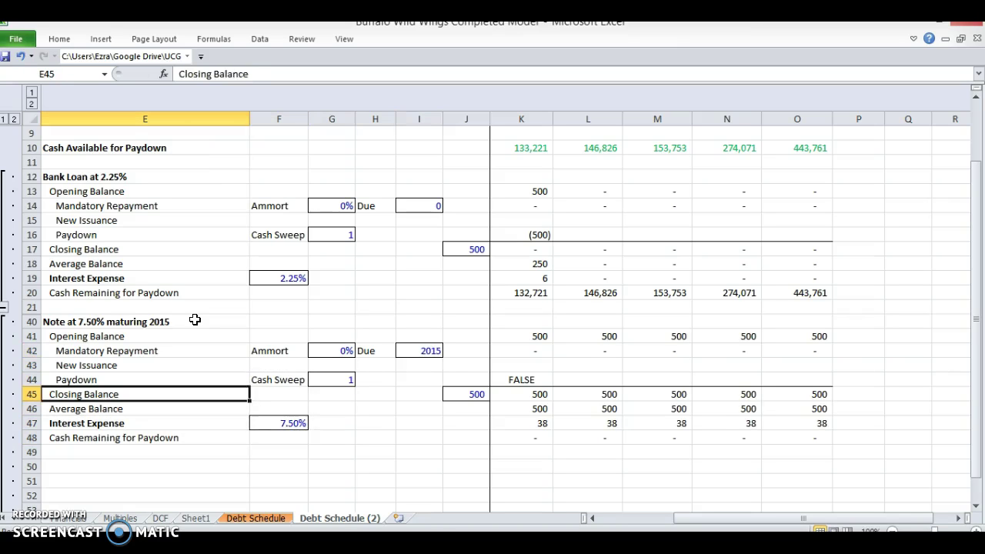
key(Up)
key(Up)
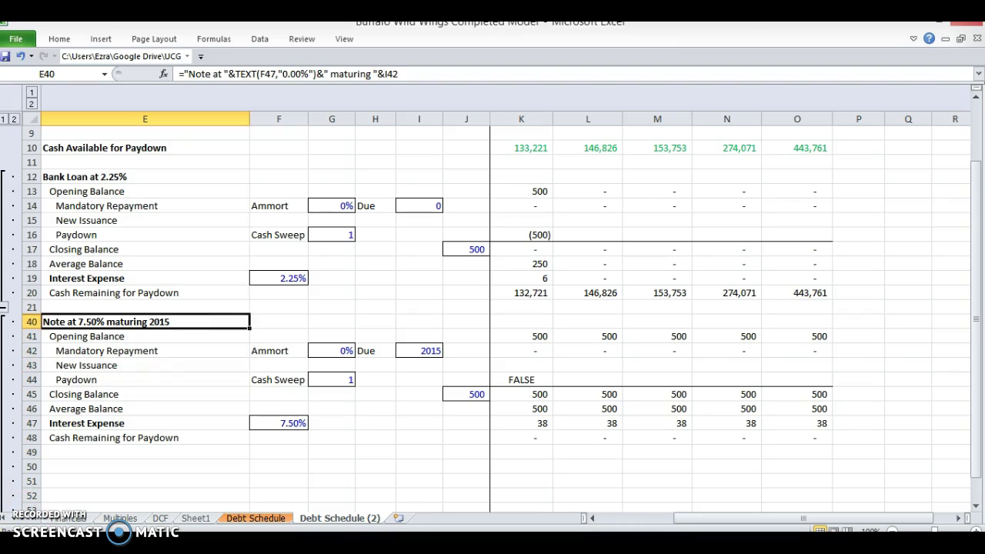
- Delete the New Issuance row 43 from the note section
click(134, 351)
key(Down)
key(shift+space)
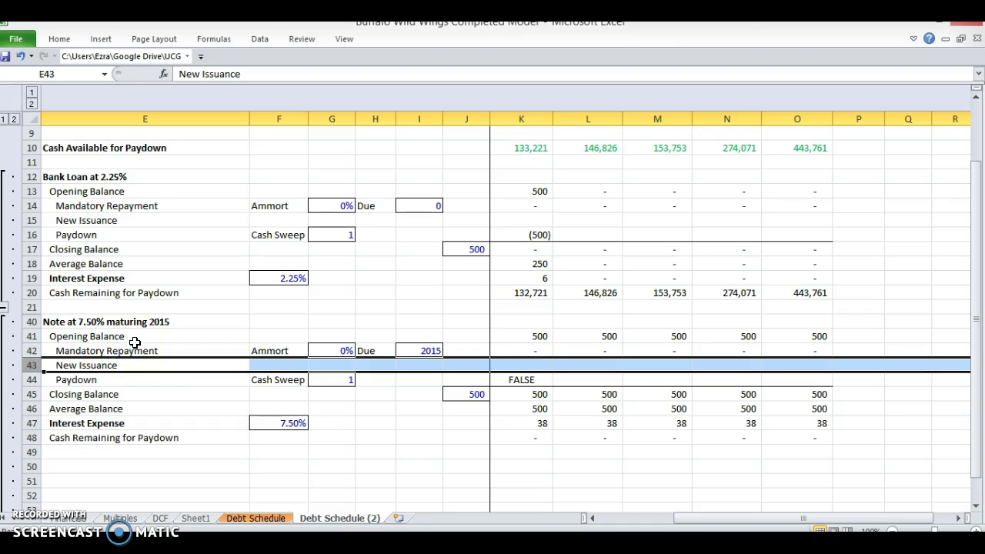
key(ctrl+minus)
- Point the cash test of the note's Paydown formula in K43 to the bank loan's Cash Remaining in K20
key(Right)
key(Right)
key(Right)
key(Right)
key(Right)
key(Right)
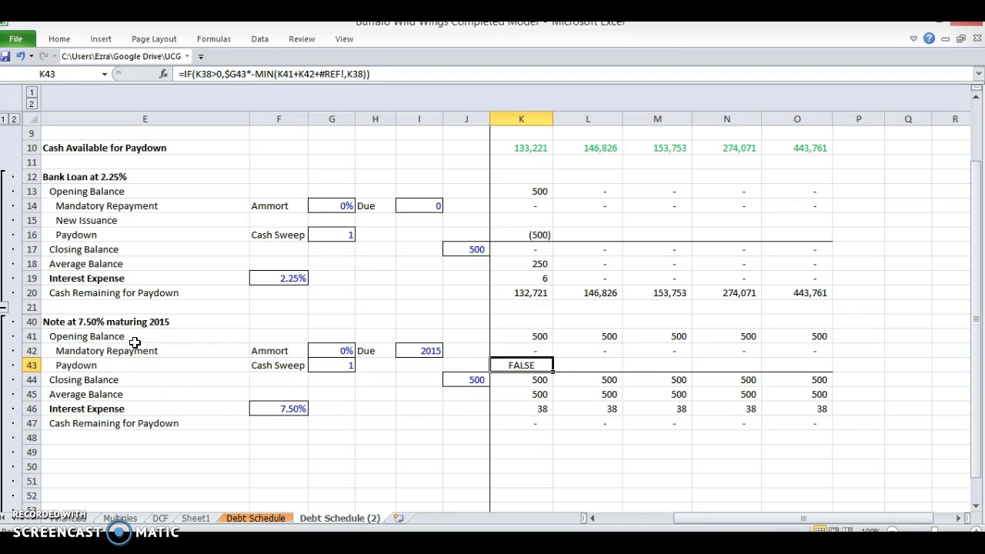
key(F2)
key(Escape)
key(F2)
click(506, 317)
drag(506, 316, 506, 292)
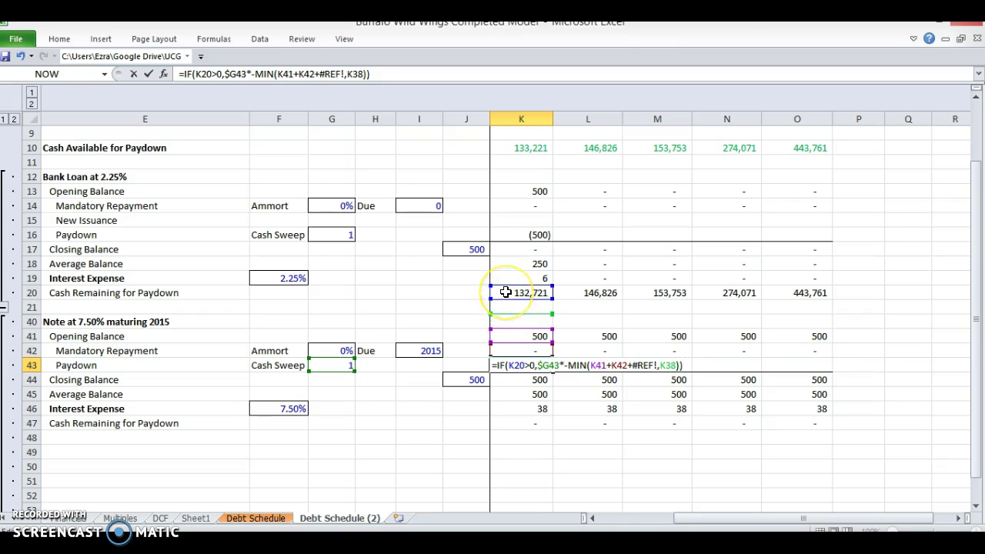
key(ctrl+Return)
- Try to copy the note's Paydown formula from K43 across to O43
key(shift+Right)
key(shift+Right)
key(shift+Right)
key(shift+Right)
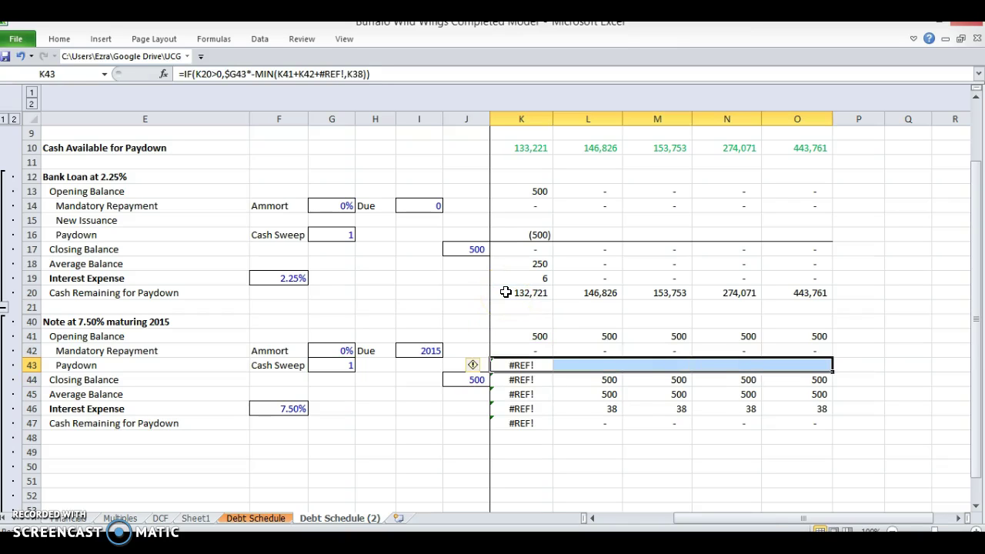
key(ctrl+r)
key(shift+BackSpace)
- Remove the #REF! term from the MIN part of the note's Paydown formula in K43
key(F2)
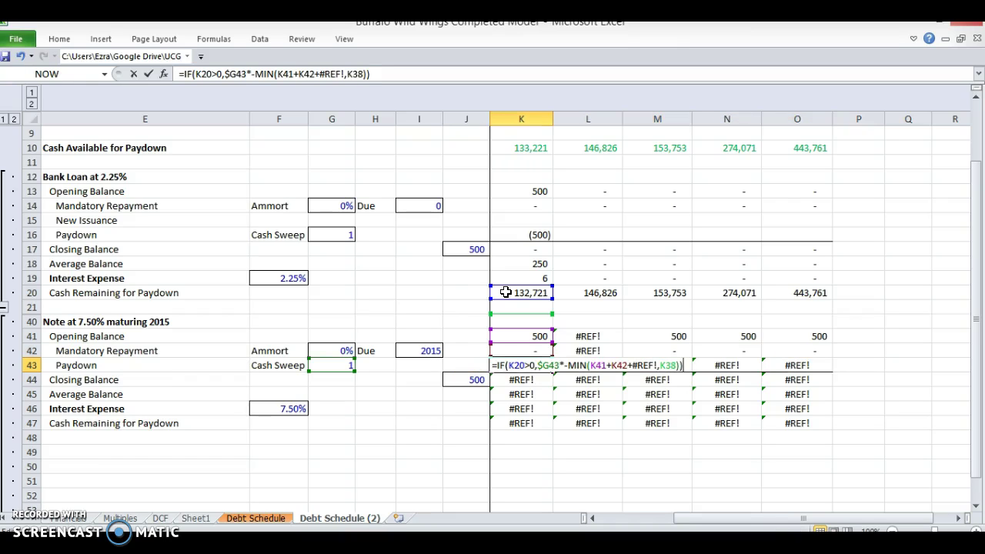
key(Left)
key(Left)
key(Left)
key(BackSpace)
key(BackSpace)
key(BackSpace)
key(BackSpace)
key(BackSpace)
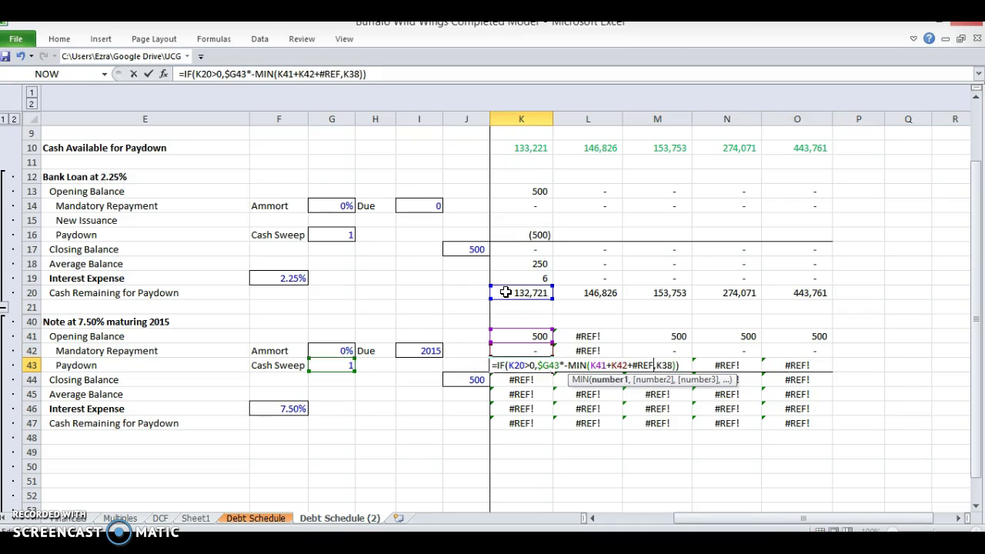
key(BackSpace)
key(Return)
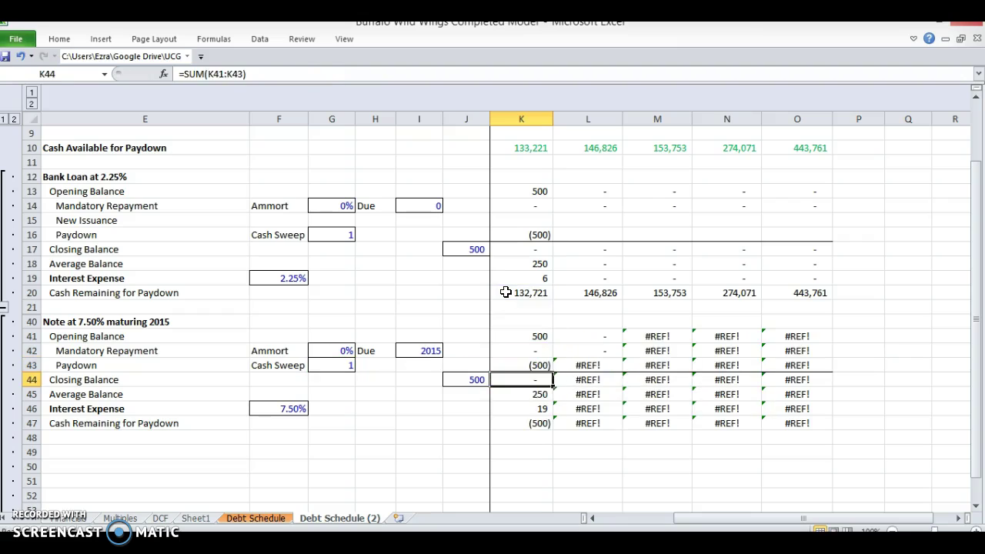
- Copy the corrected Paydown formula from K43 across to O43
key(Up)
key(shift+Right)
key(shift+Right)
key(shift+Right)
key(shift+Right)
key(ctrl+r)
key(shift+BackSpace)
key(Left)
- Calculate the note's 2015E Cash Remaining for Paydown in K47 with =K20+K43
click(521, 424)
text(=)
key(Up)
key(Up)
key(Up)
key(Up)
key(Up)
key(Up)
key(Up)
key(Up)
key(Up)
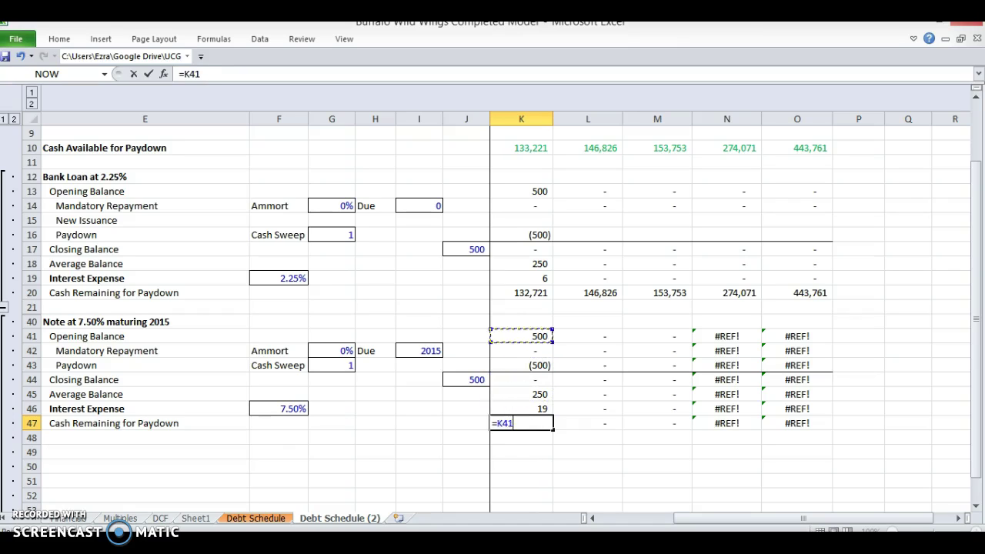
text(+)
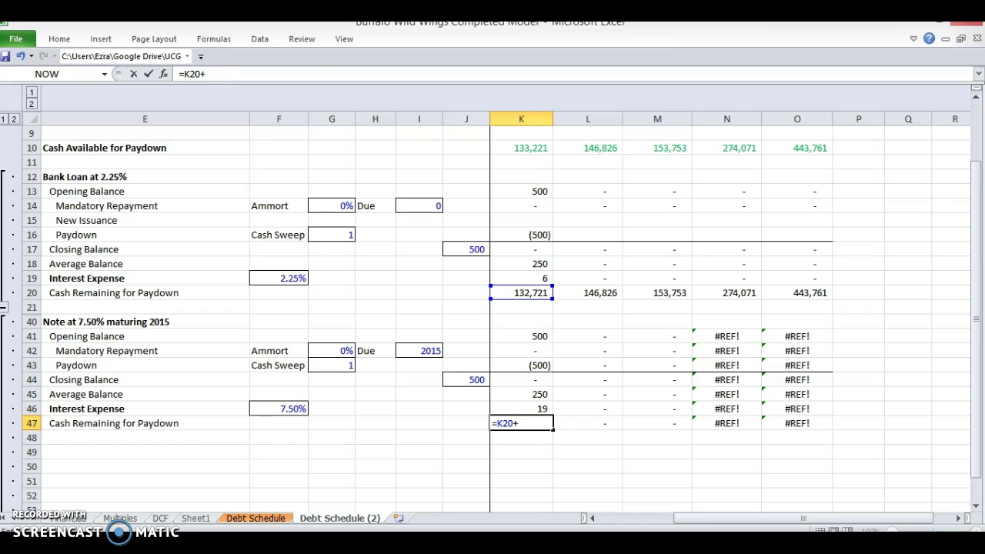
click(523, 365)
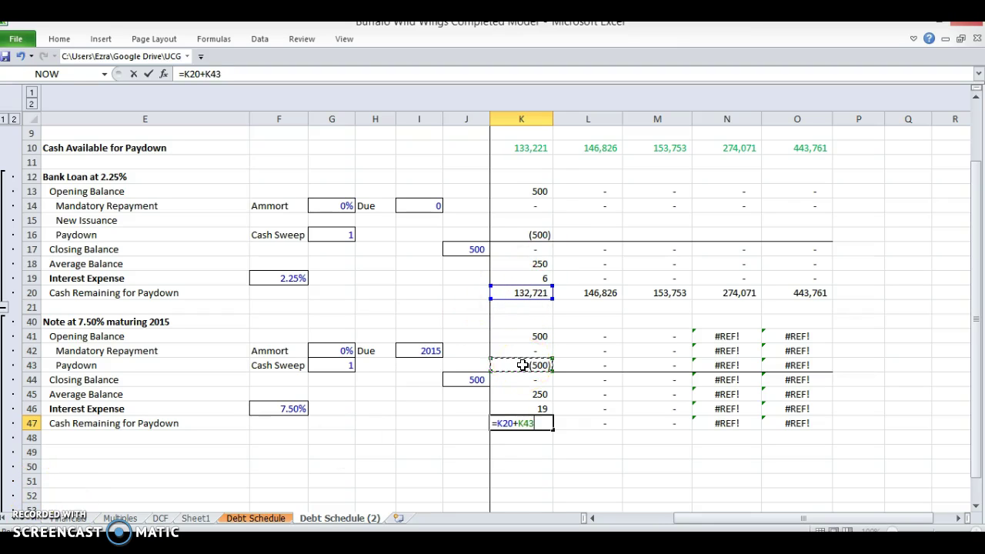
key(ctrl+Return)
- Copy the Cash Remaining for Paydown formula from K47 across to O47 and check the copies in L47 and M47
key(shift+Right)
key(shift+Right)
key(shift+Right)
key(shift+Right)
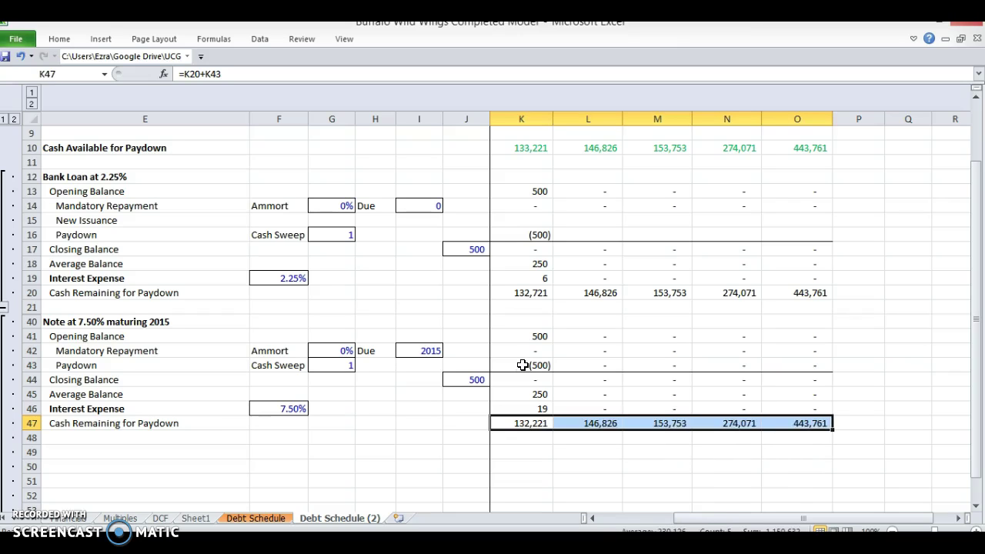
key(Right)
key(F2)
key(Escape)
key(Right)
key(F2)
key(Escape)
- Check the note's Interest Expense formulas in K46 and L46
key(Left)
key(Left)
key(Up)
key(F2)
key(Escape)
key(shift+Right)
key(shift+Right)
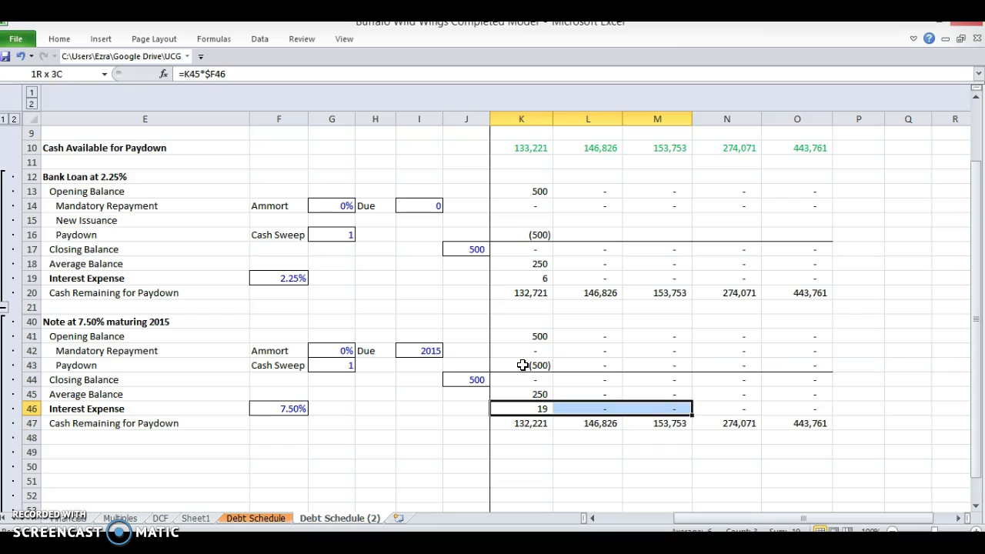
key(shift+Right)
key(shift+Right)
key(shift+Left)
key(shift+Left)
key(shift+Left)
key(shift+Left)
key(F2)
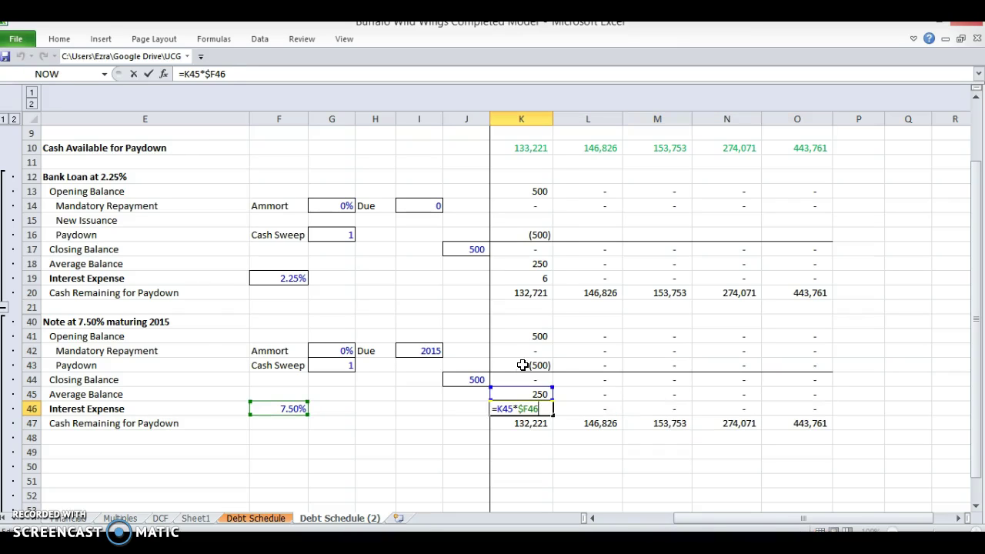
key(Escape)
key(Right)
key(F2)
key(Escape)
key(Left)
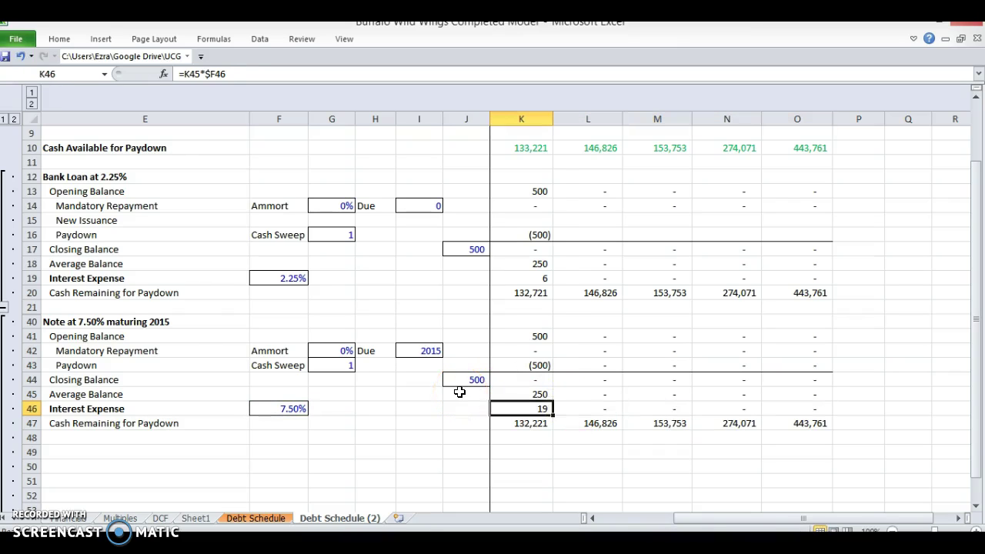
- Check the note's Average Balance formulas in K45 and L45 and the Closing Balance formulas in K44 and L44
key(Up)
key(F2)
key(Escape)
key(Right)
key(F2)
key(Escape)
key(Left)
key(Up)
key(F2)
key(Escape)
key(Right)
key(F2)
- Set the note's 2014E Closing Balance in J44 to 750
key(Left)
key(Left)
key(Left)
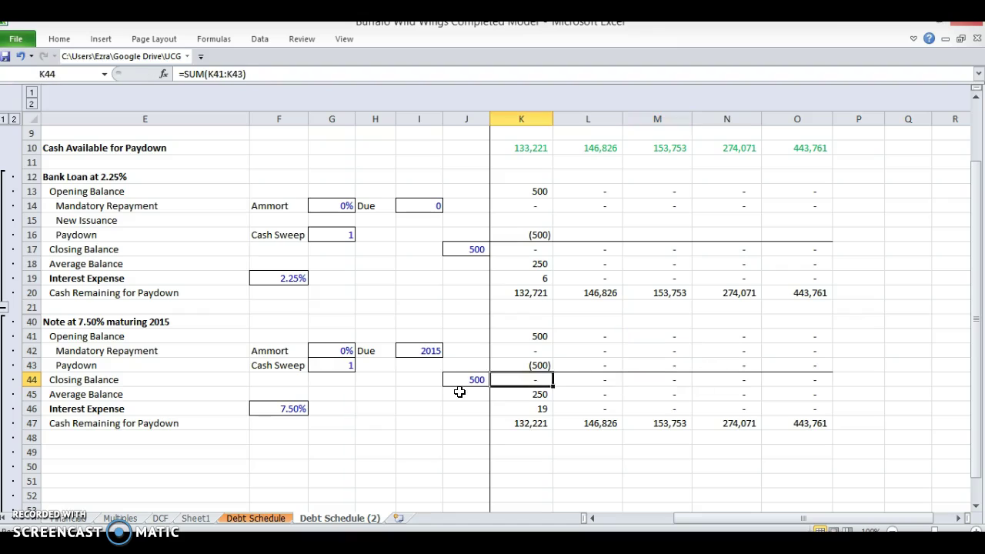
text(750)
key(Return)
- Turn off the note's Cash Sweep by setting G43 to 0
key(Up)
key(Left)
key(Up)
key(Left)
key(Left)
text(0)
key(Return)
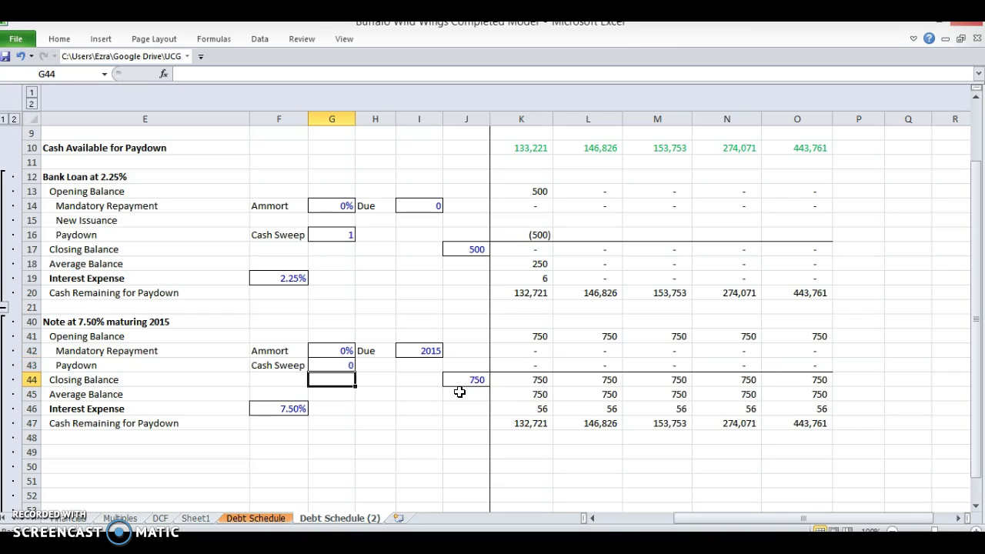
- Set the note's Due year in I42 to 2016
key(Right)
key(Right)
key(Up)
key(Up)
text(2016)
key(Return)
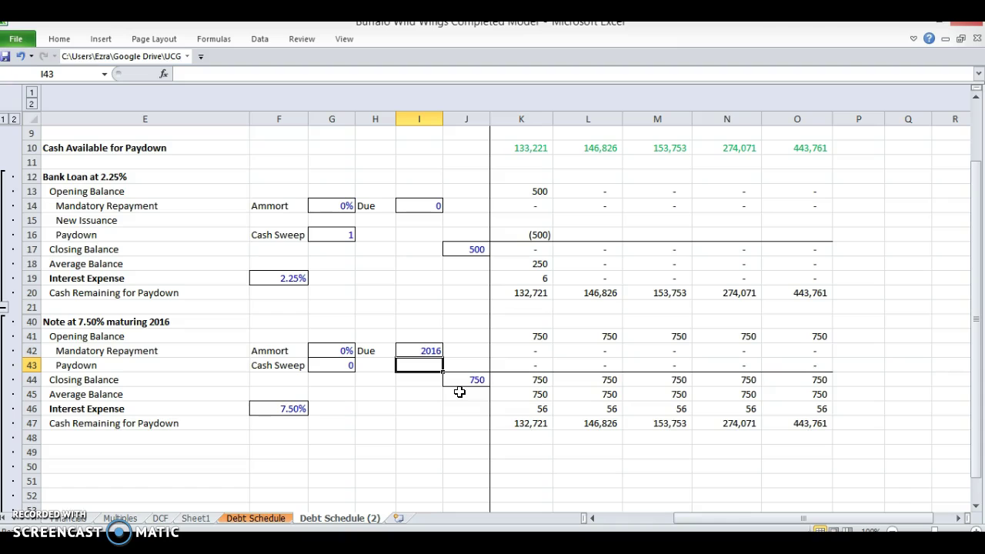
- Try repointing the maturity test in the note's 2016E Mandatory Repayment formula in L42 from L32 to L20
scroll(510, 398, up, 1)
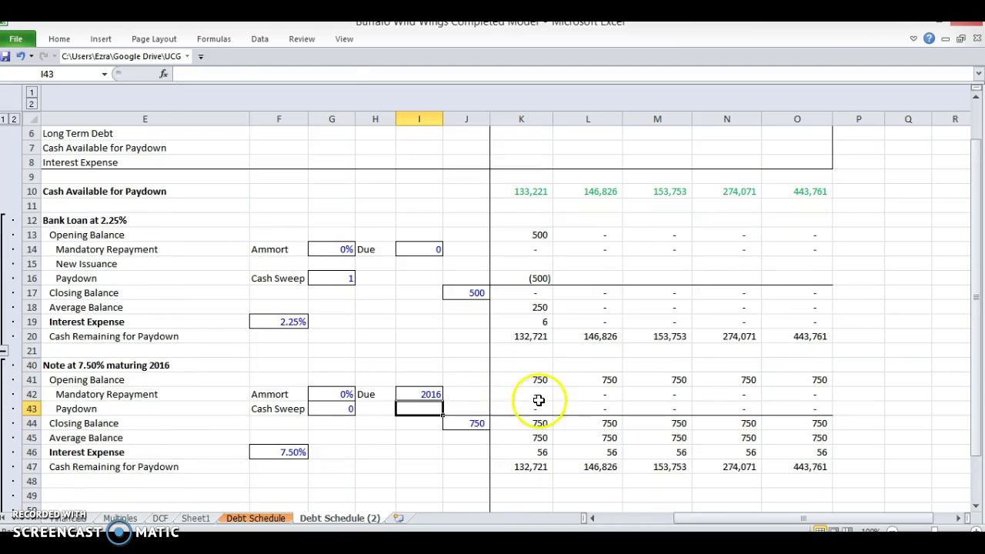
click(573, 395)
key(F2)
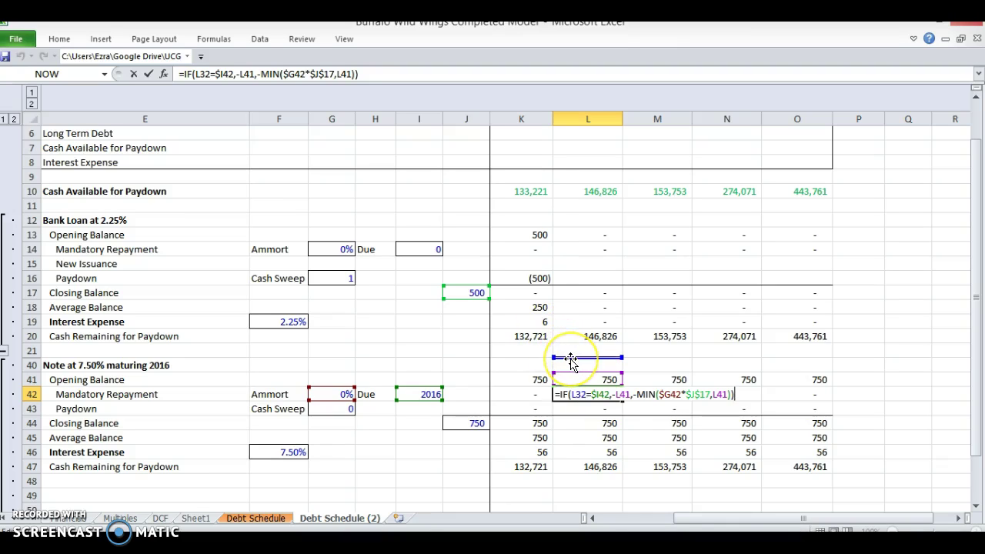
drag(571, 360, 570, 339)
key(Return)
key(Up)
- Copy the L20-based Mandatory Repayment formula from L42 to K42
key(shift+ctrl+Right)
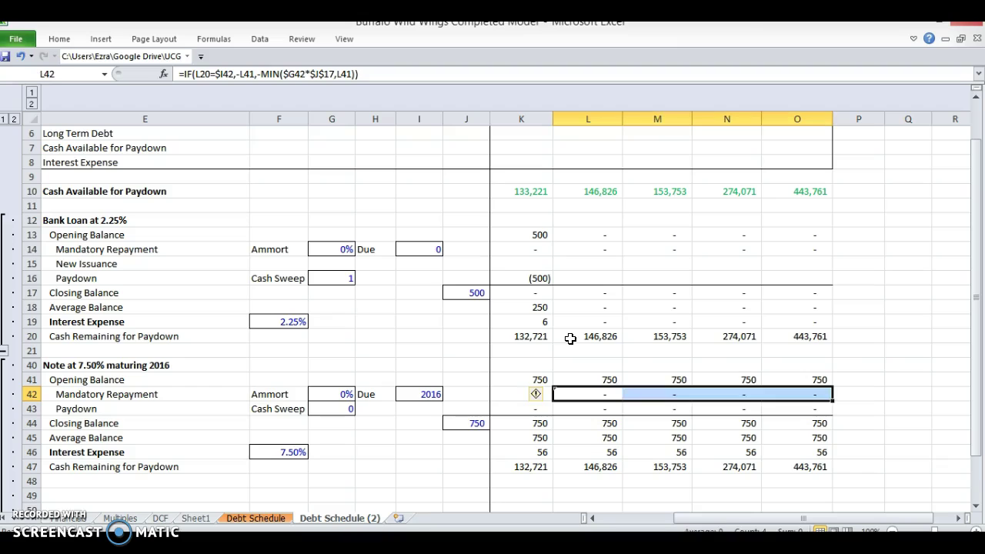
key(Left)
key(Right)
key(ctrl+c)
key(Left)
key(ctrl+v)
key(Left)
key(Left)
key(Escape)
- Repoint the maturity test in L42 to the year header with the row locked, as L$4=$I42
key(Right)
key(Right)
key(Right)
key(F2)
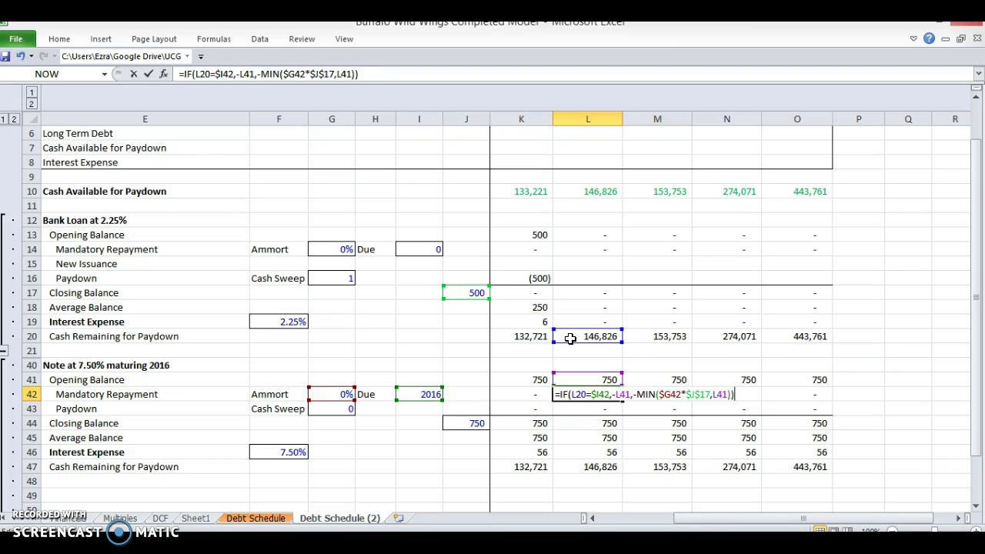
scroll(571, 339, up, 2)
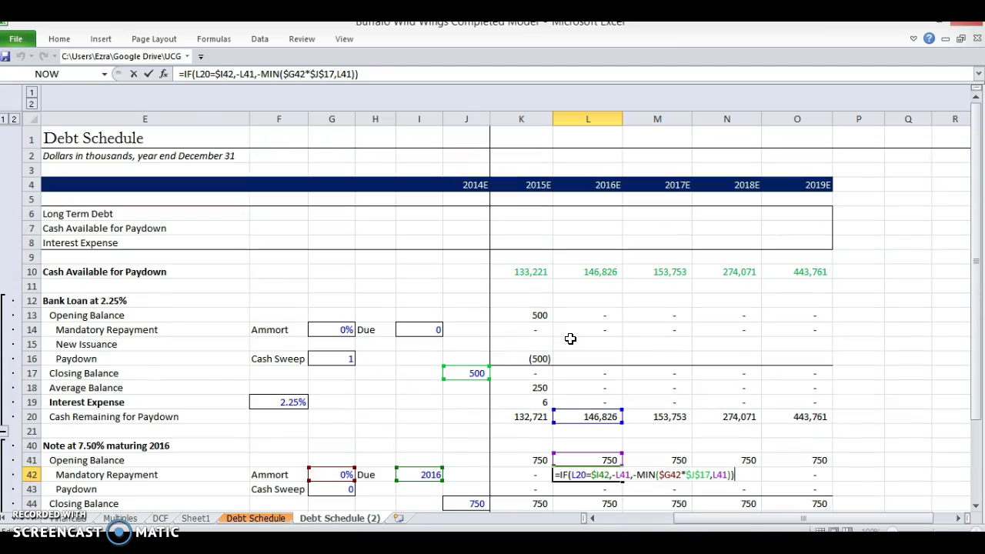
click(590, 388)
drag(590, 391, 580, 194)
click(576, 474)
key(F4)
key(F4)
key(Return)
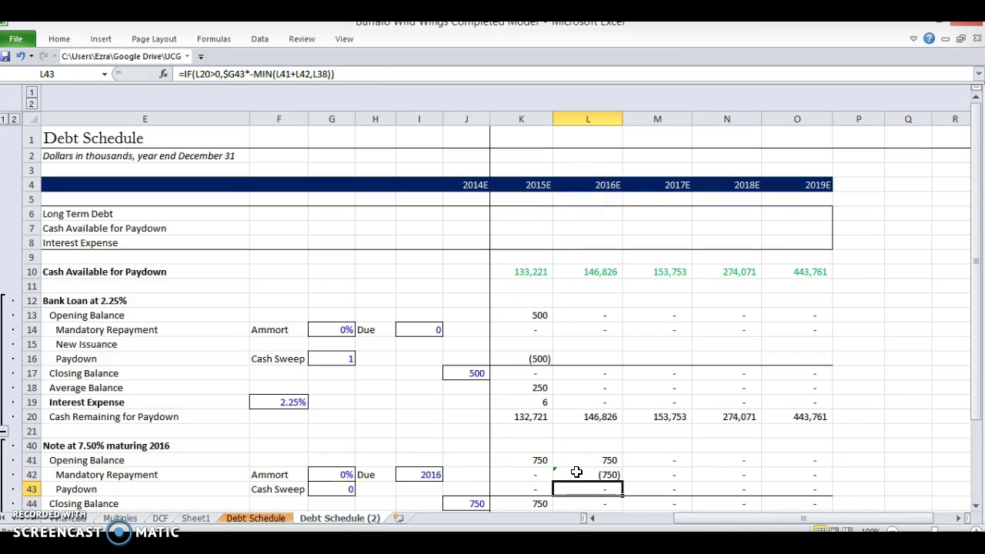
- Copy the corrected Mandatory Repayment formula from L42 to the row's other year columns, including K42
key(Down)
key(Up)
key(Up)
key(ctrl+shift+Right)
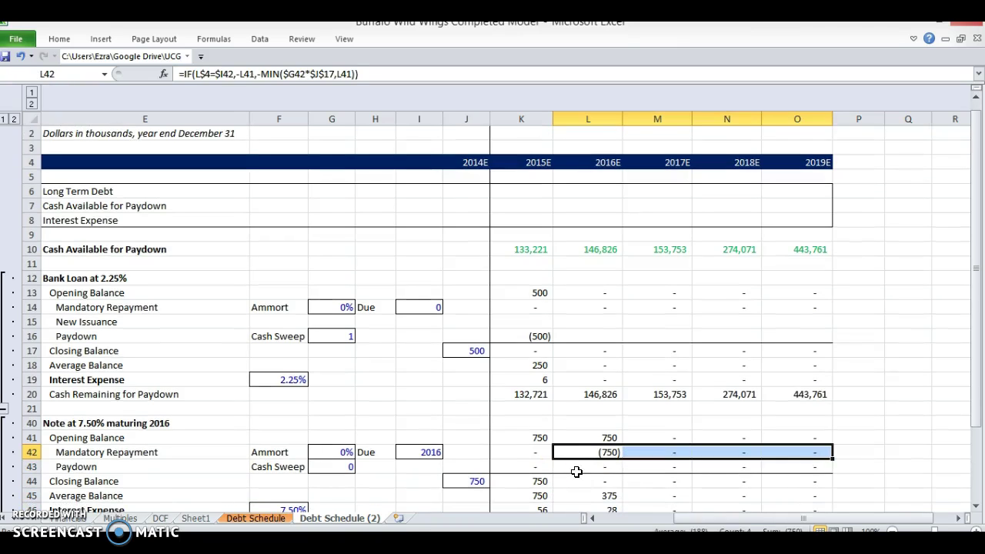
key(shift+Left)
key(shift+Left)
key(shift+Left)
key(ctrl+c)
key(Left)
key(ctrl+v)
key(Left)
key(Right)
key(Escape)
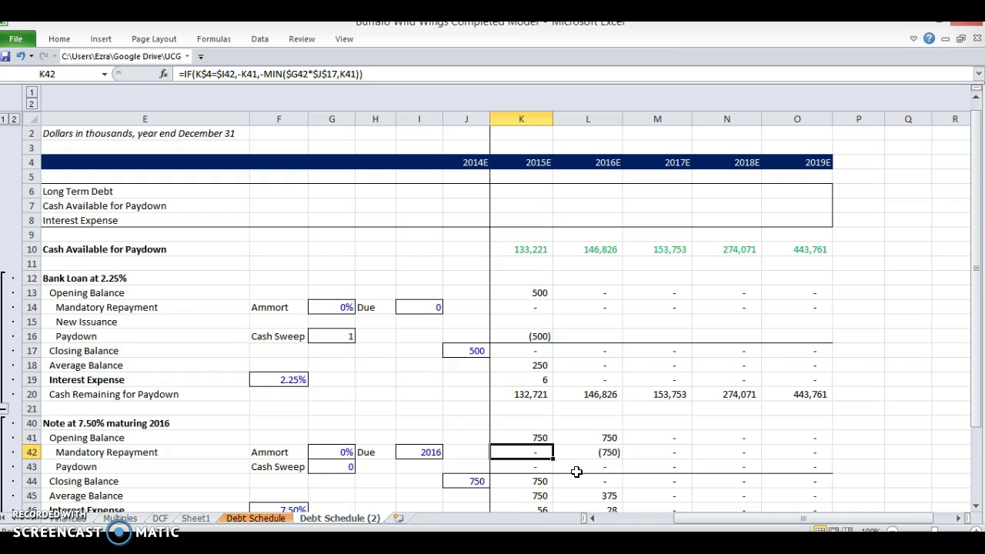
- Test the note's Mandatory Repayment row by setting the Due year in I42 to 2017 and 2018 in turn
scroll(577, 472, down, 1)
click(419, 408)
text(2017)
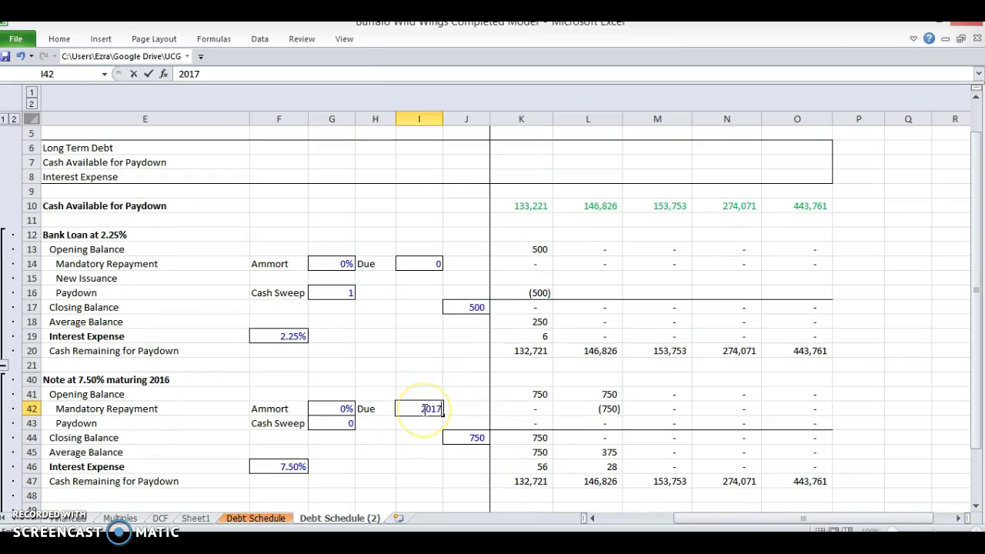
key(Return)
key(Up)
text(201)
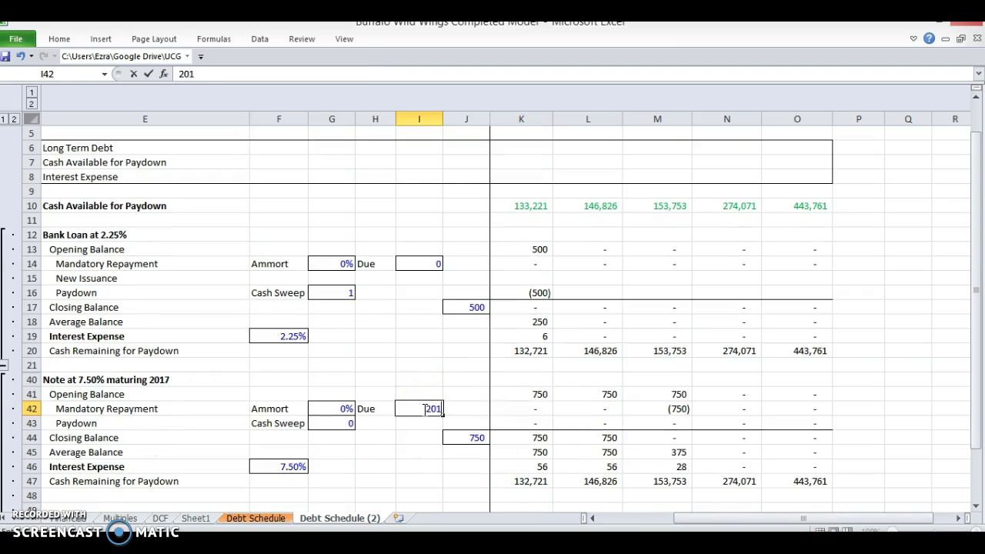
text(8)
key(Return)
- Set the note's Due year in I42 to 2020
key(Up)
text(2020)
key(Return)
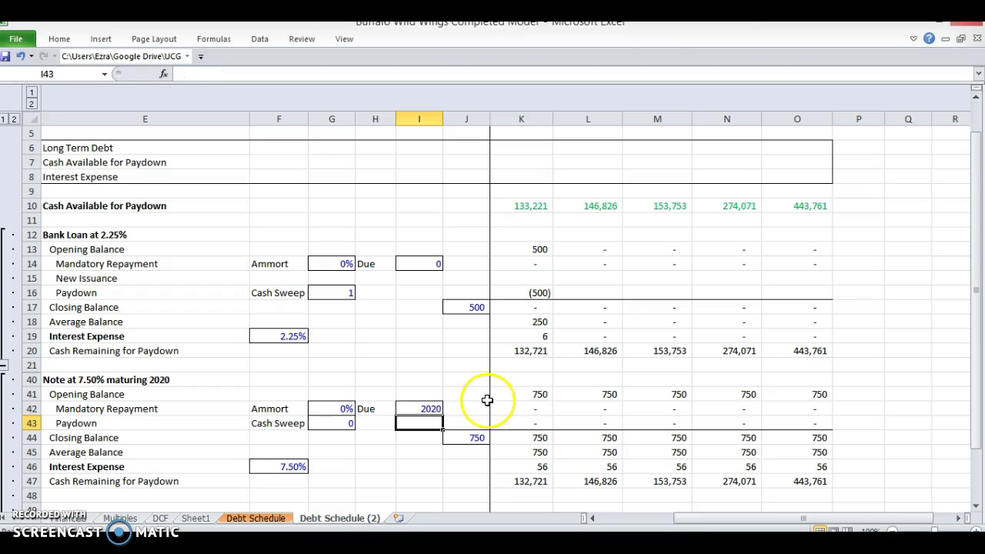
- Duplicate the whole note section in rows 22 to 29 below itself, starting at row 31
scroll(488, 400, up, 2)
scroll(487, 400, down, 3)
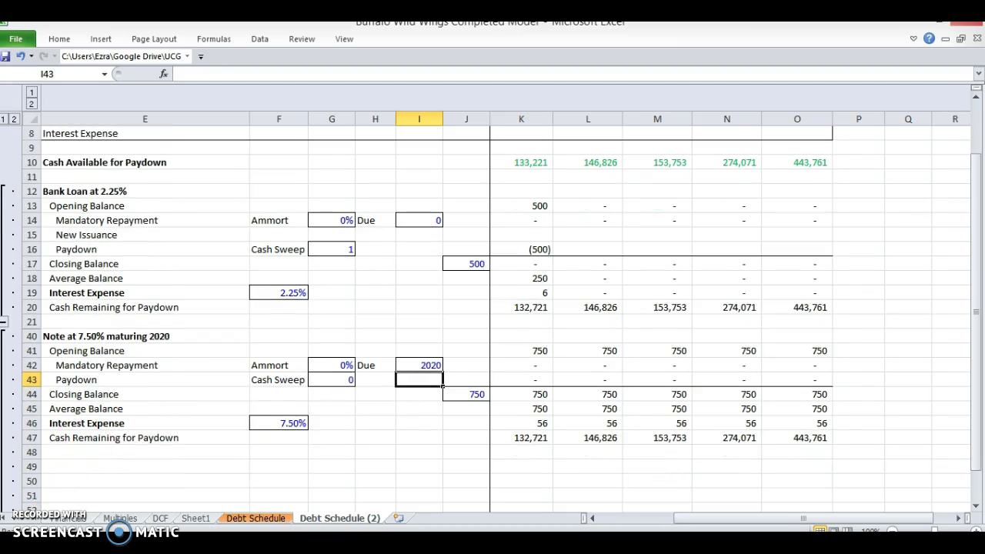
click(80, 250)
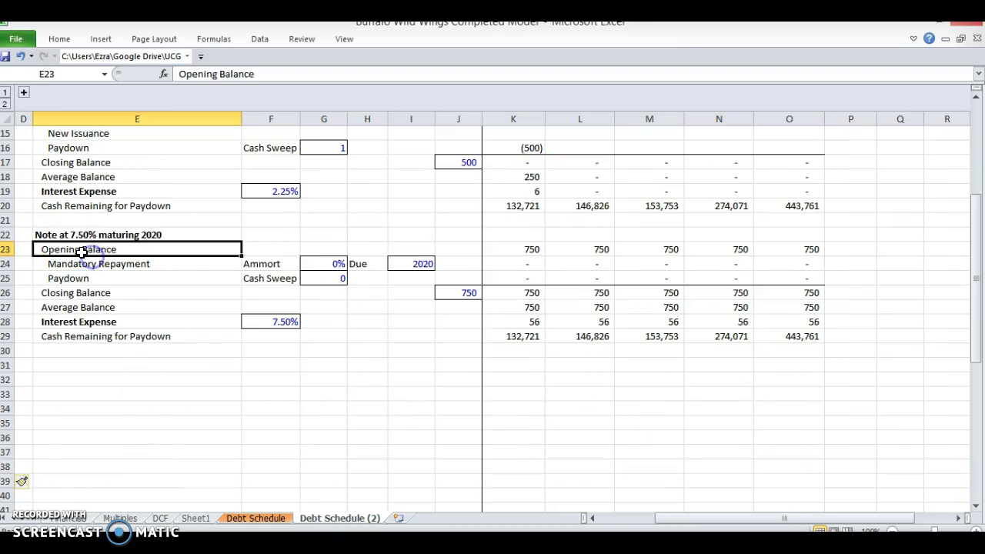
key(Up)
key(shift+space)
key(shift+Down)
key(shift+Down)
key(shift+Down)
key(shift+Down)
key(shift+Down)
key(shift+Down)
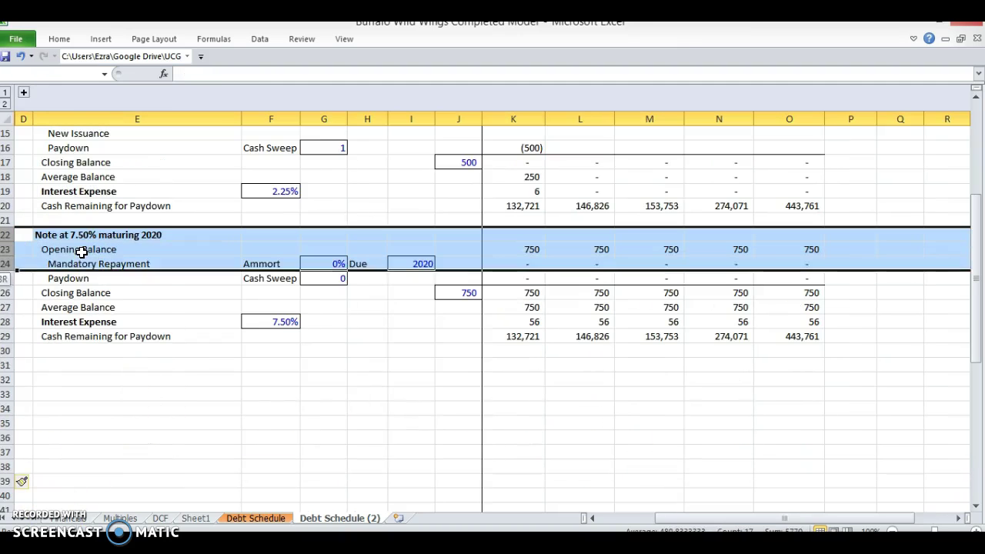
key(shift+Down)
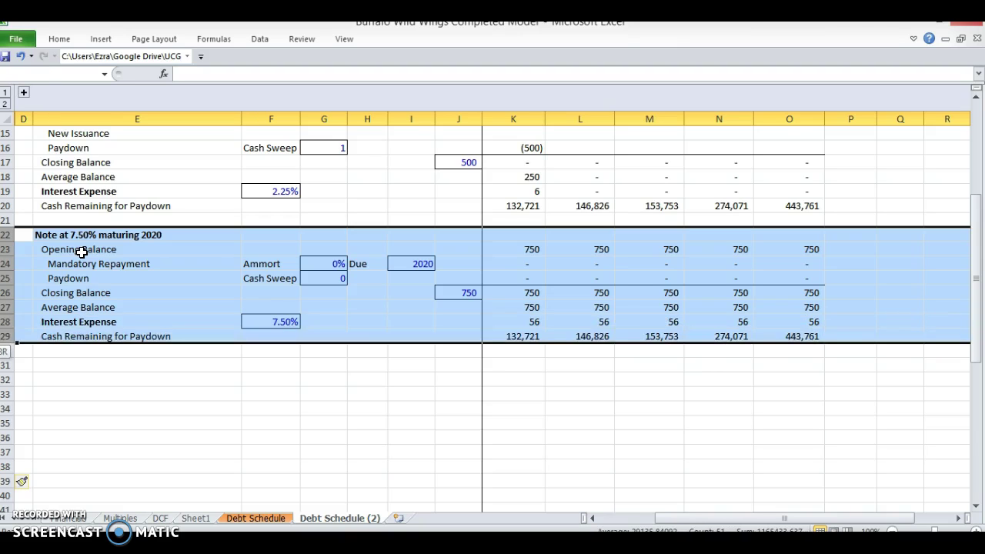
key(ctrl+c)
key(Down)
key(Down)
key(Down)
key(Down)
key(Down)
key(Down)
key(Down)
key(Down)
key(Down)
key(Down)
key(Up)
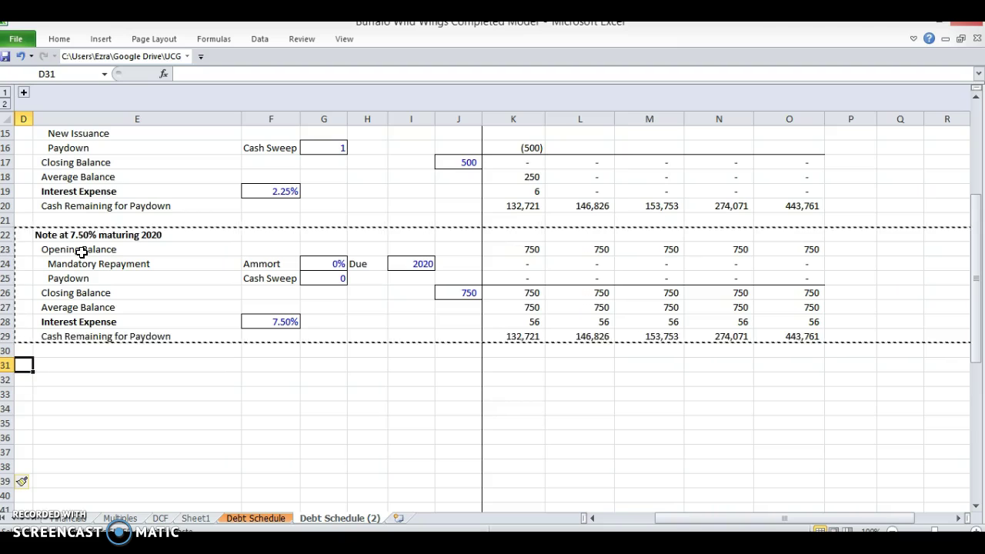
key(ctrl+v)
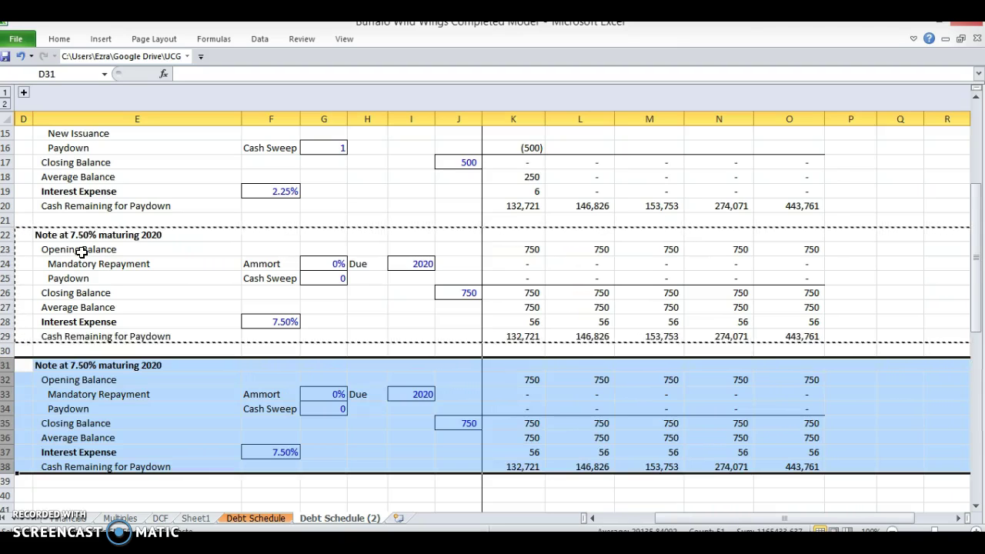
key(Escape)
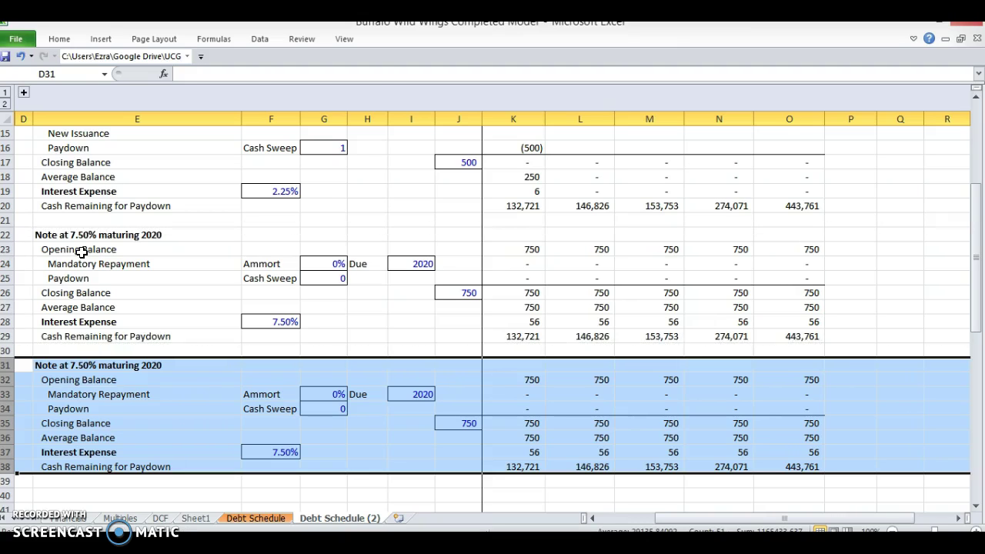
- Retitle the copied section in E31 as Revolver and delete its Mandatory Repayment row
key(Right)
text(Revolver)
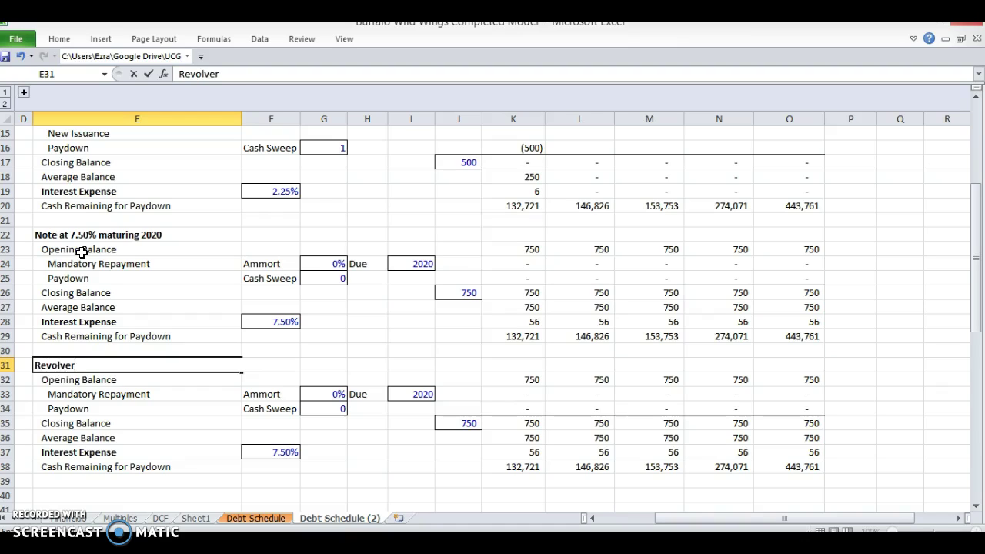
key(Return)
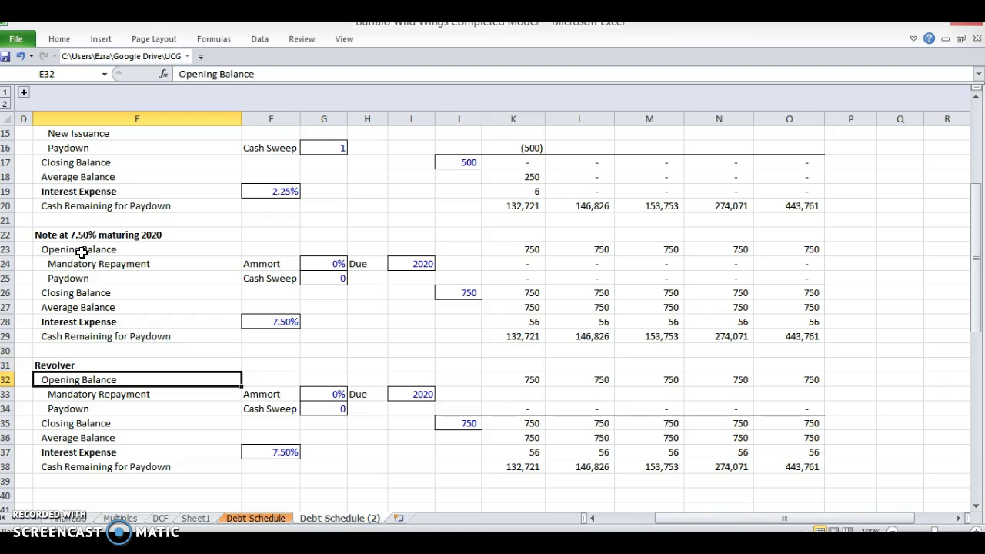
key(Down)
key(shift+space)
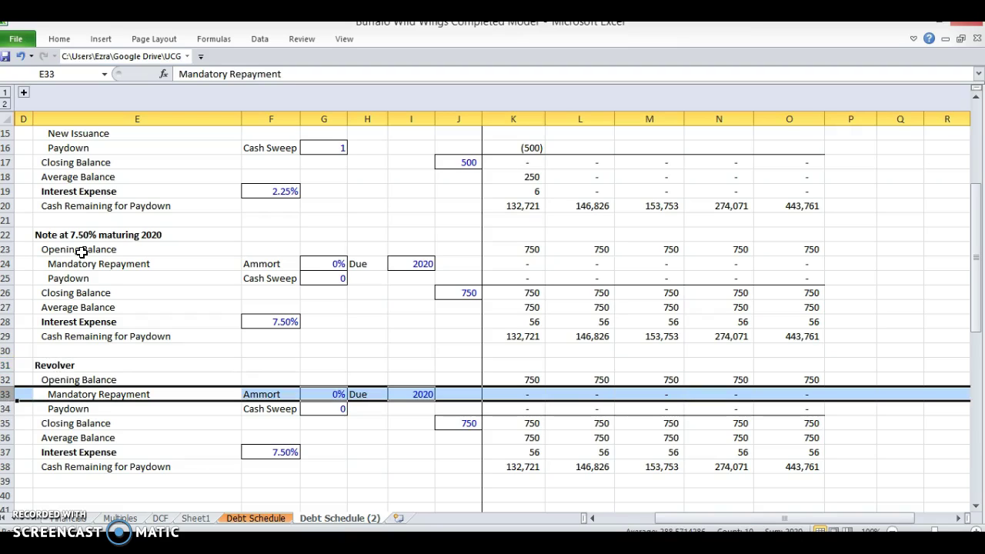
key(ctrl+minus)
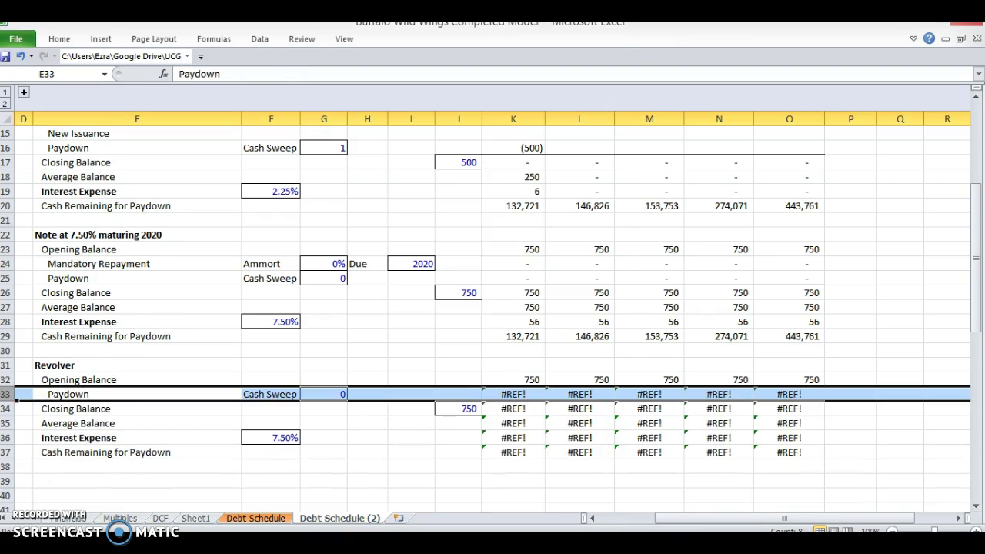
- Relabel the Revolver's Paydown row in E33 as Drawdown (paydown)
scroll(85, 380, down, 1)
click(84, 379)
text(Draw)
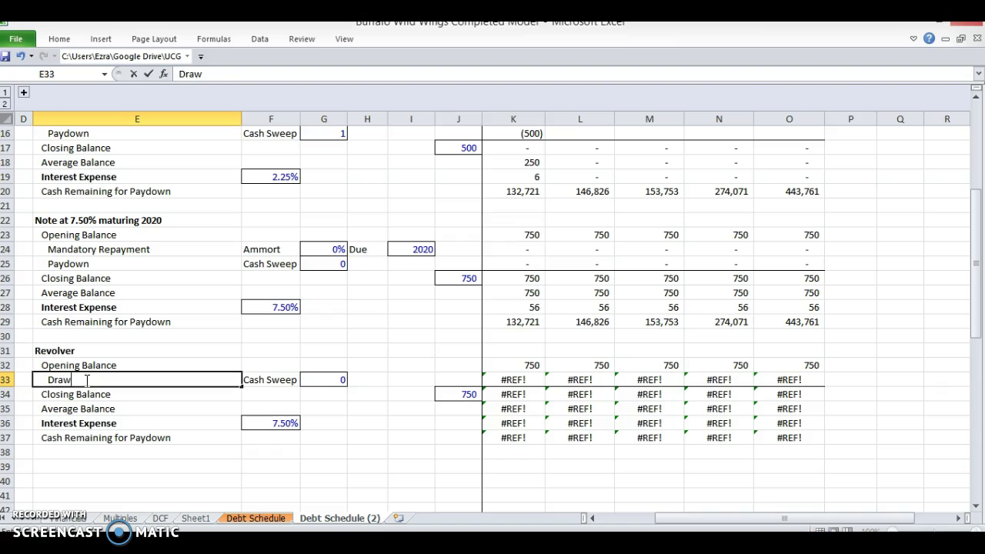
text(down (paydown))
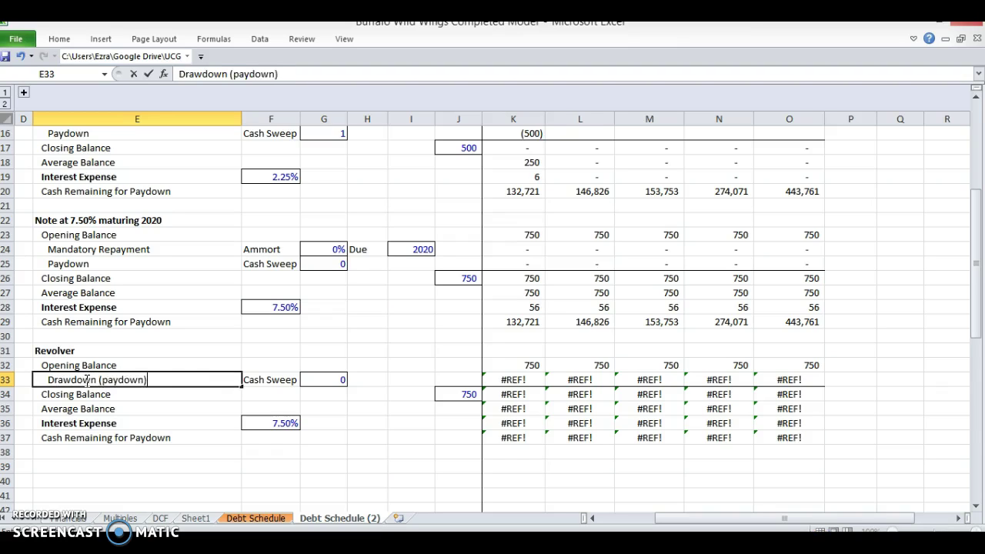
key(Return)
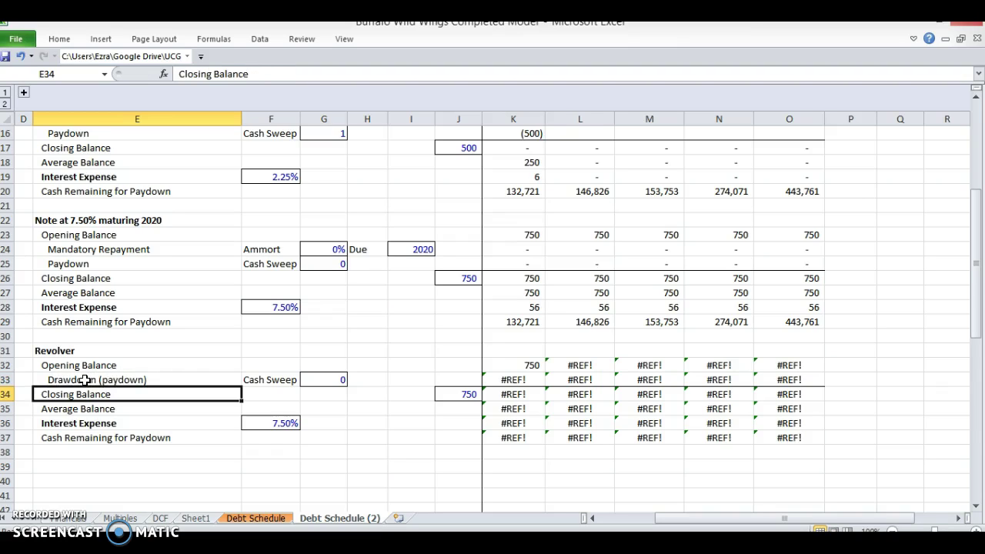
- Insert three blank rows between the Revolver's Interest Expense and Cash Remaining for Paydown rows
click(104, 422)
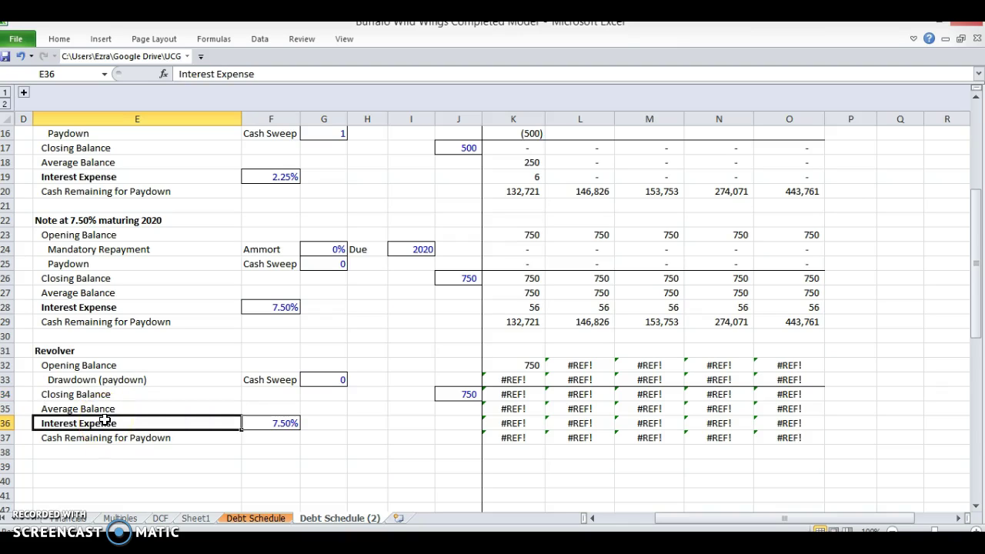
key(Down)
key(shift+space)
key(ctrl+shift+plus)
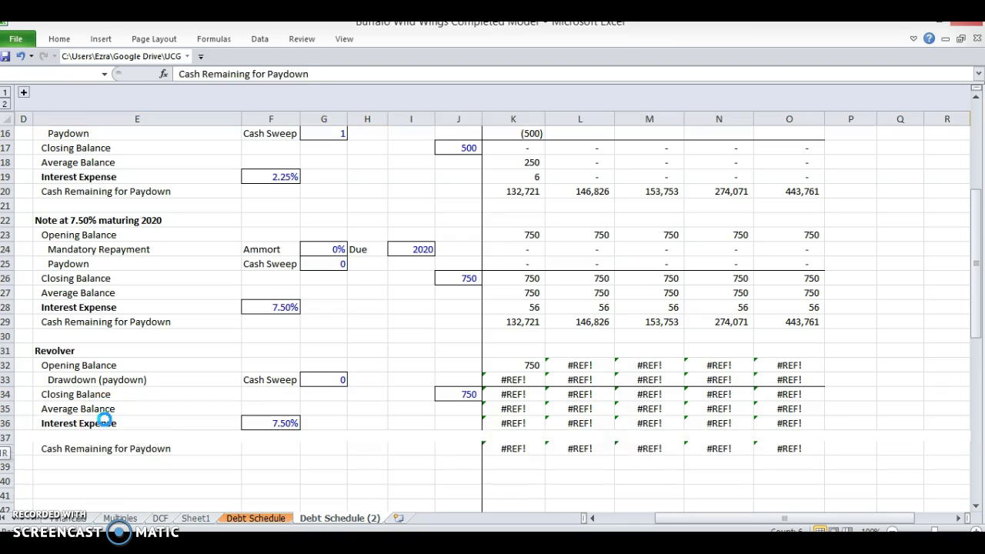
key(ctrl+shift+plus)
key(ctrl+shift+plus)
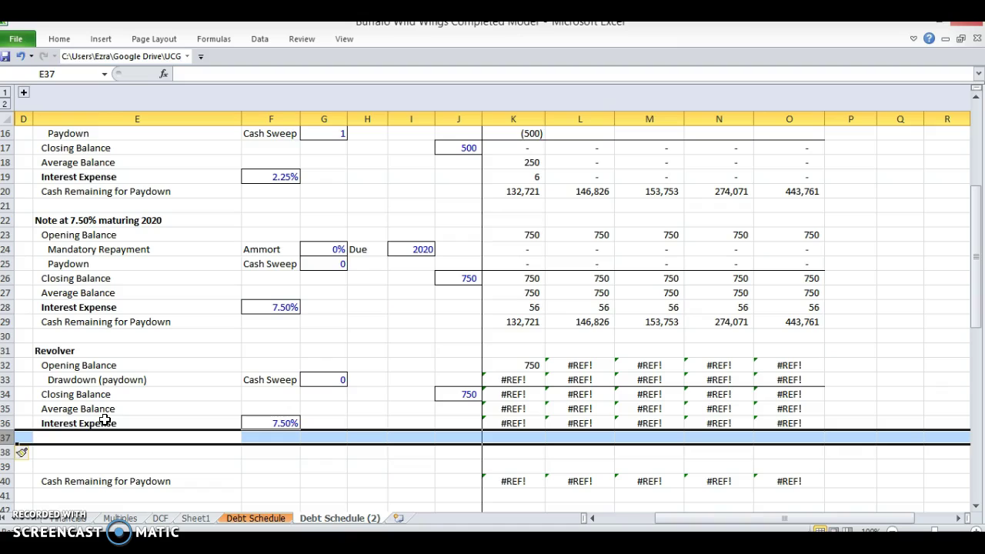
- Enter the label Commted in F37 and the amount 1000 in G37 beneath the Revolver's interest rate
key(Down)
key(Up)
key(Right)
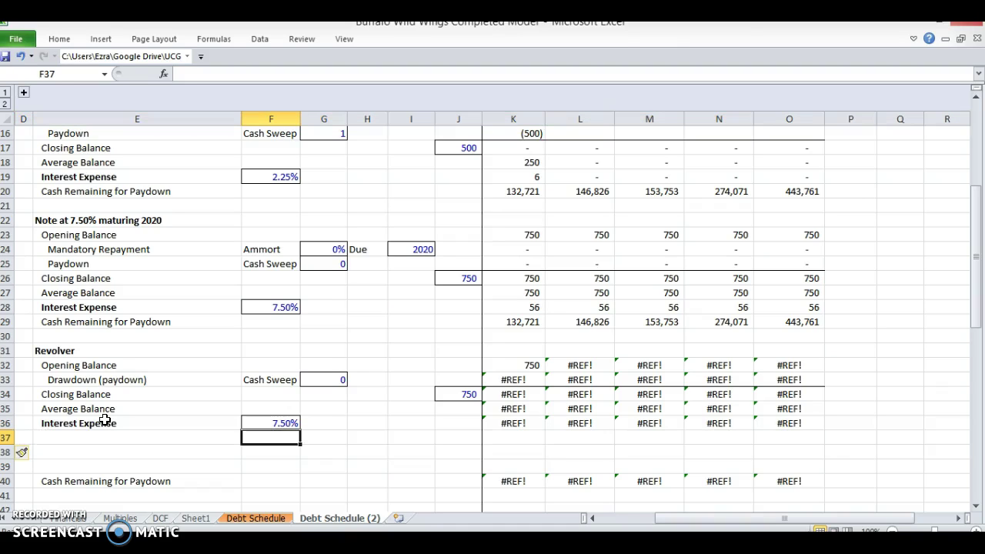
text(Commte)
key(Tab)
text(1000)
key(Return)
- Apply the formatting of the Revolver's Cash Sweep input in G33 to the 1000 amount in G37
key(Up)
key(Right)
key(Up)
key(Up)
key(Up)
key(Up)
key(ctrl+c)
key(Down)
key(Down)
key(Down)
key(Down)
key(ctrl+alt+v)
key(Return)
- Enter the row label Interest Expense in E38 of the Revolver section
key(Left)
key(Down)
key(Left)
text(Intere)
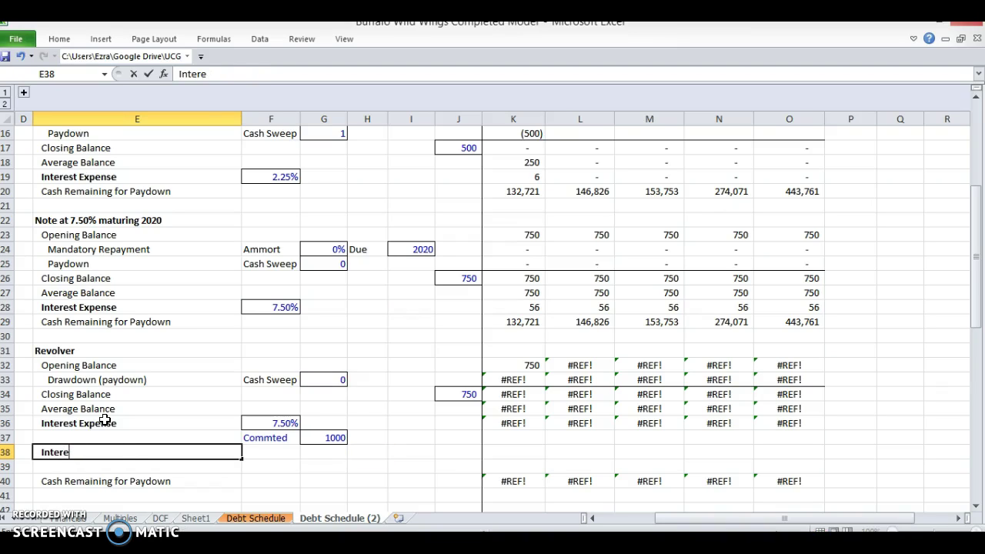
text(tst Expense)
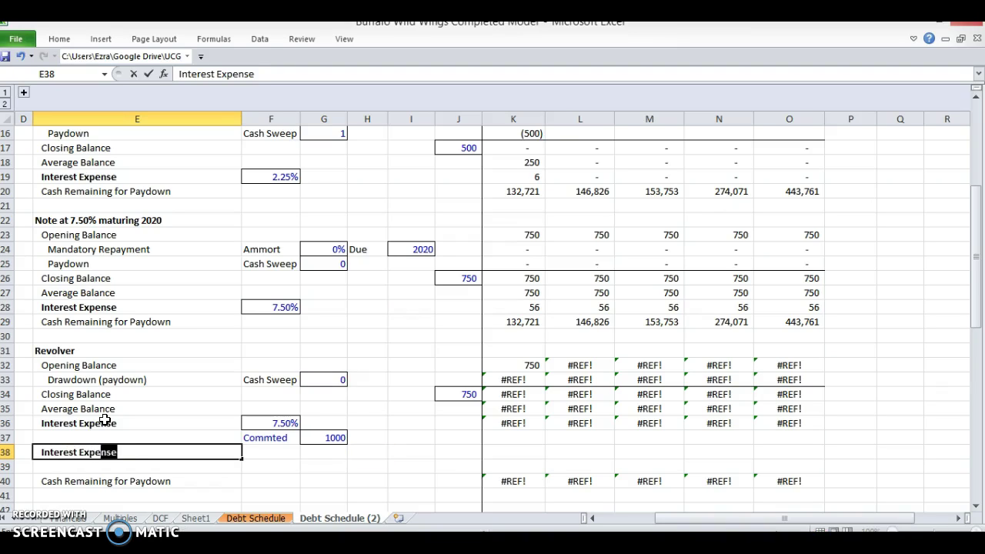
key(Return)
key(Up)
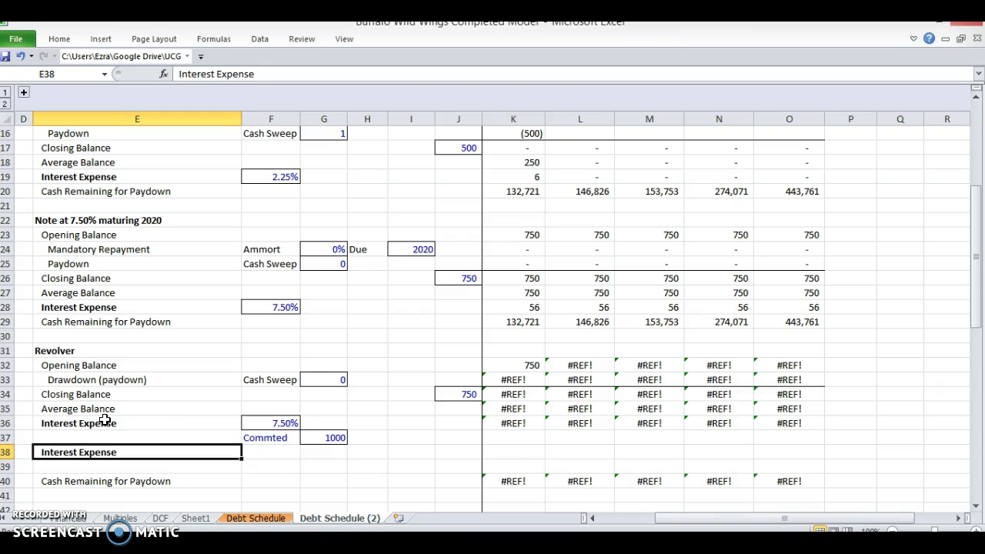
- Change the row label in E38 of the Revolver section to Interest rate (undrawn)
text(Interet Rate)
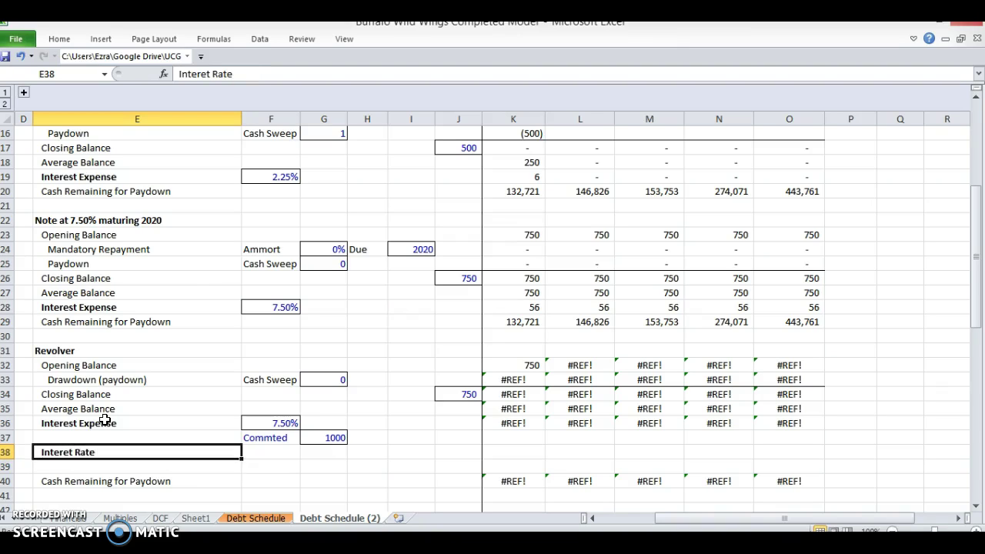
key(ctrl+z)
text(nterest rate)
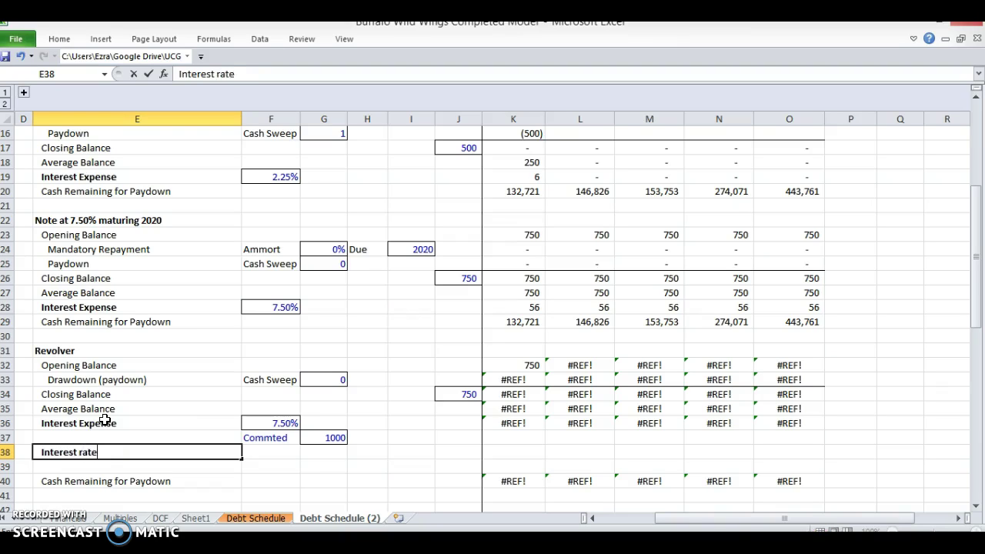
key(Tab)
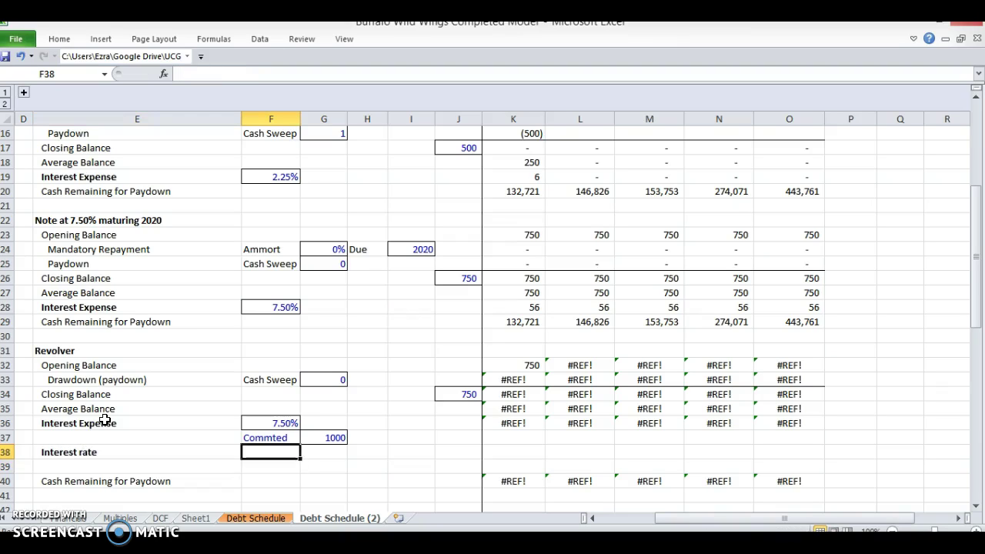
key(shift+Tab)
key(F2)
text((undrawn))
key(Return)
- Copy the E38 label into E39 and change the copy to Interest rate (drawn)
key(Up)
key(ctrl+c)
key(Down)
key(ctrl+v)
key(F2)
key(ctrl+shift+Left)
text((draw)
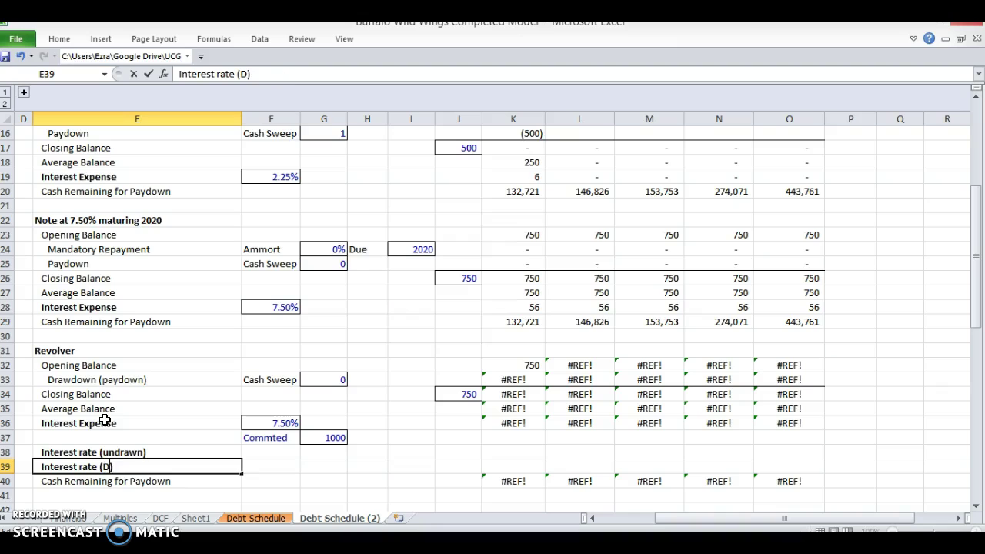
key(BackSpace)
key(BackSpace)
key(BackSpace)
key(BackSpace)
key(BackSpace)
text((drawn)))
key(Return)
key(Up)
key(F2)
key(BackSpace)
key(Return)
key(Up)
key(Up)
key(Up)
key(Right)
key(Right)
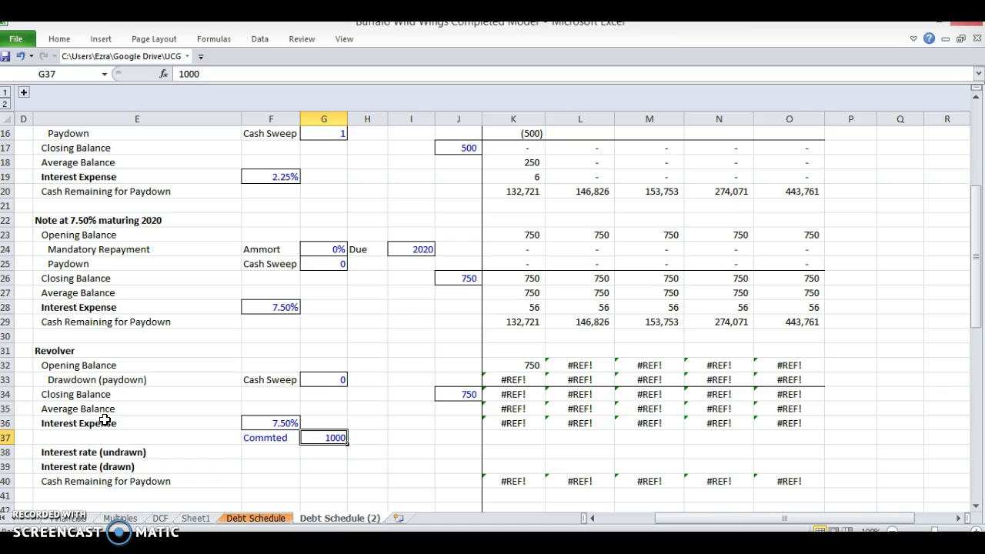
key(Left)
key(Left)
key(Down)
key(Down)
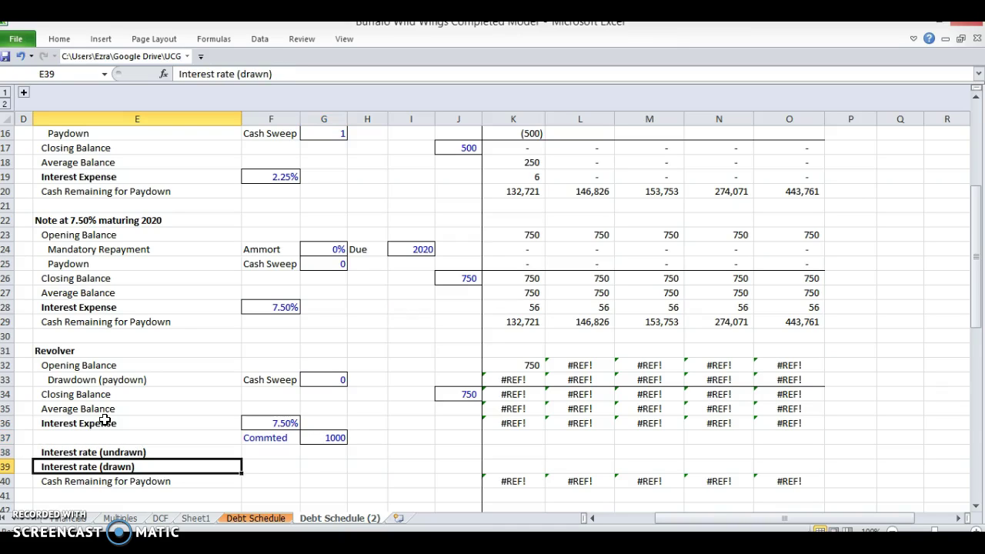
key(Right)
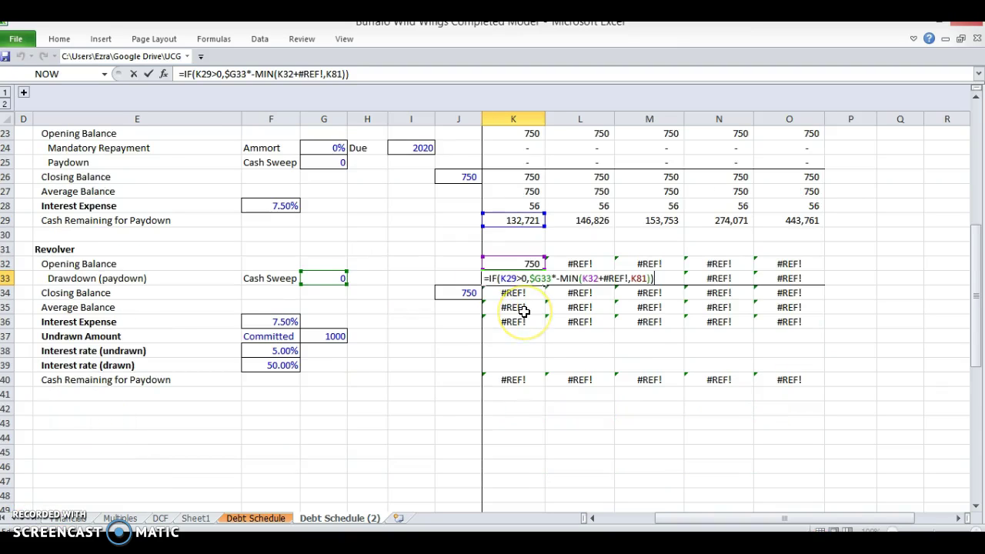
- Remove the +#REF! term from the Revolver's Drawdown (paydown) formula in K33
key(Left)
key(Left)
key(Left)
key(Left)
key(Left)
key(Left)
key(shift+Left)
key(shift+Left)
key(shift+Left)
key(shift+Left)
key(shift+Left)
key(Delete)
key(Return)
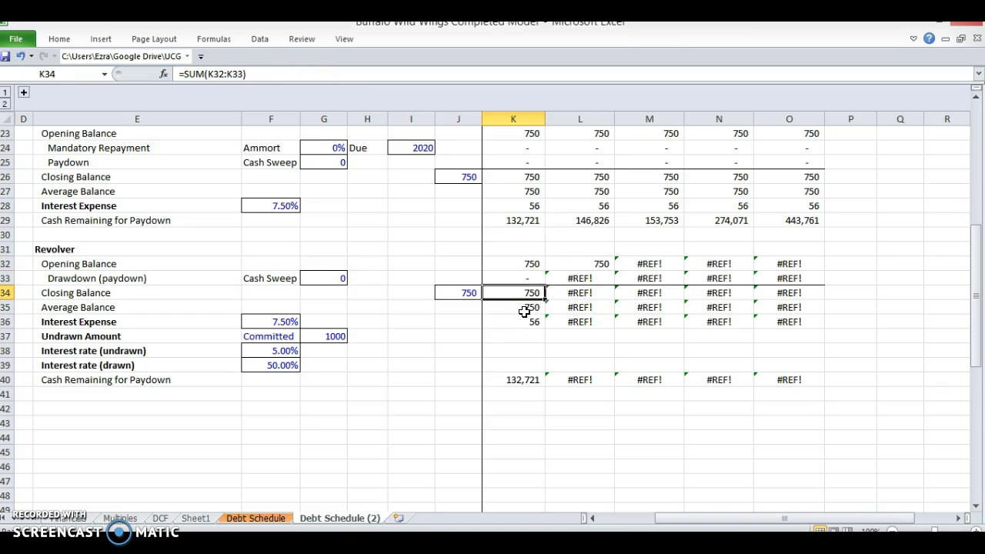
- Fill the corrected Drawdown (paydown) formula from K33 across to O33
key(Up)
key(shift+Right)
key(shift+Right)
key(shift+Right)
key(shift+Right)
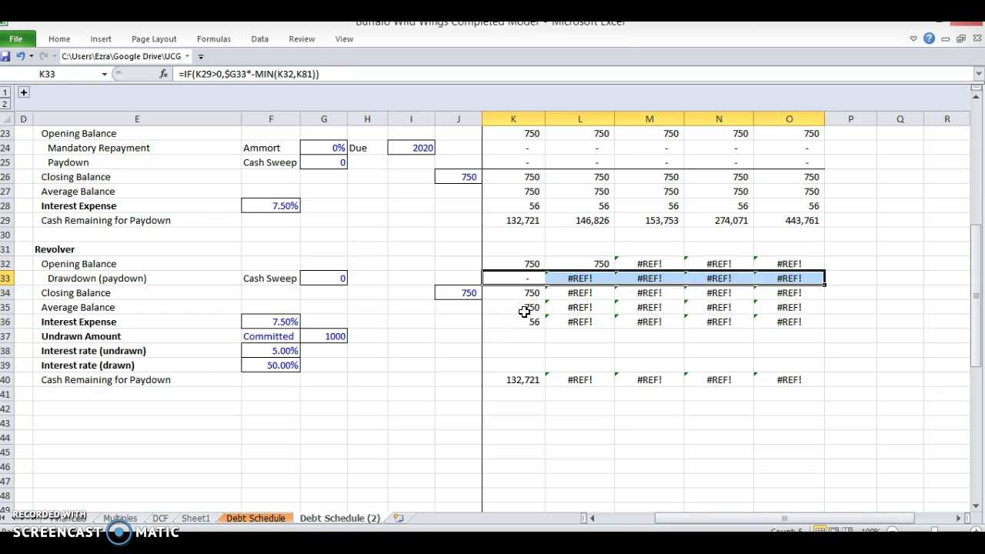
key(ctrl+r)
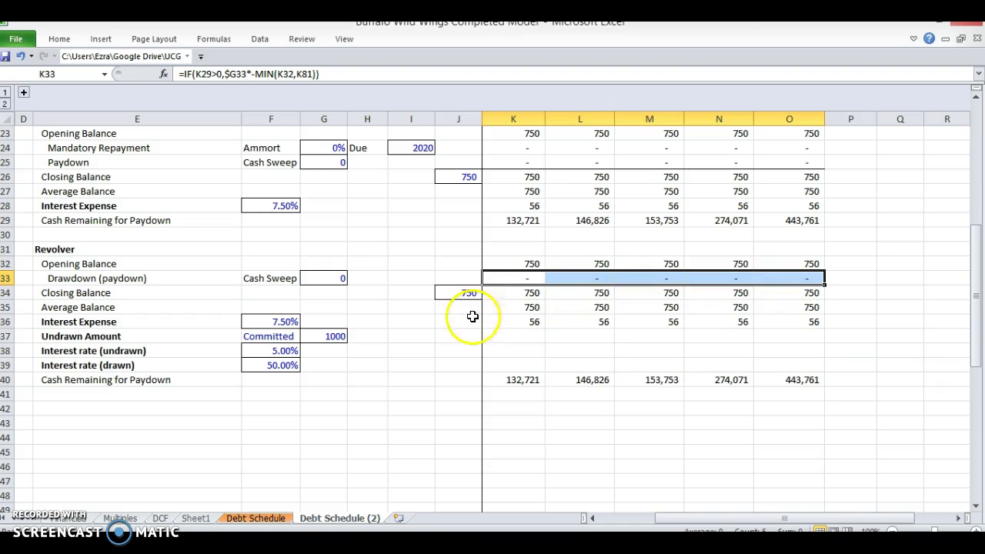
- Replace the Revolver's Interest Expense formula in K36 with +K37*$F$38+K35*$F$39
click(183, 332)
key(Up)
key(shift+space)
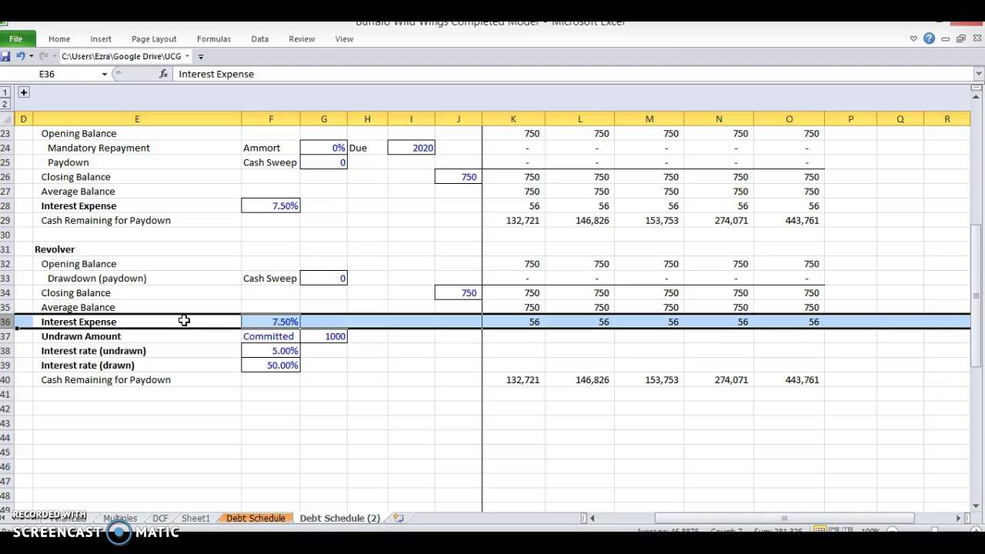
key(Right)
key(Right)
key(Right)
key(Right)
key(Right)
key(Right)
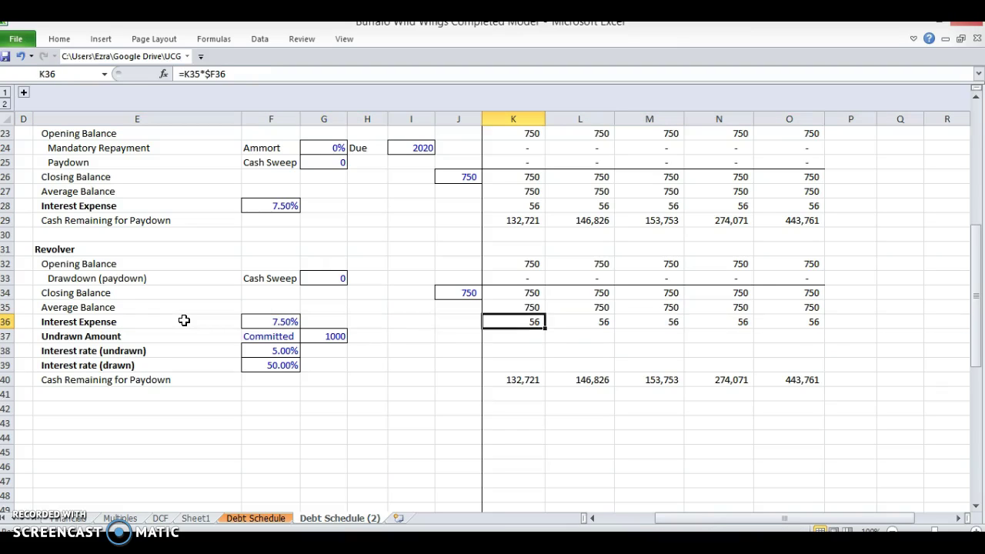
text(+)
key(Down)
text(*)
key(Down)
key(Left)
key(Down)
key(Left)
key(Left)
key(Left)
key(Left)
key(F4)
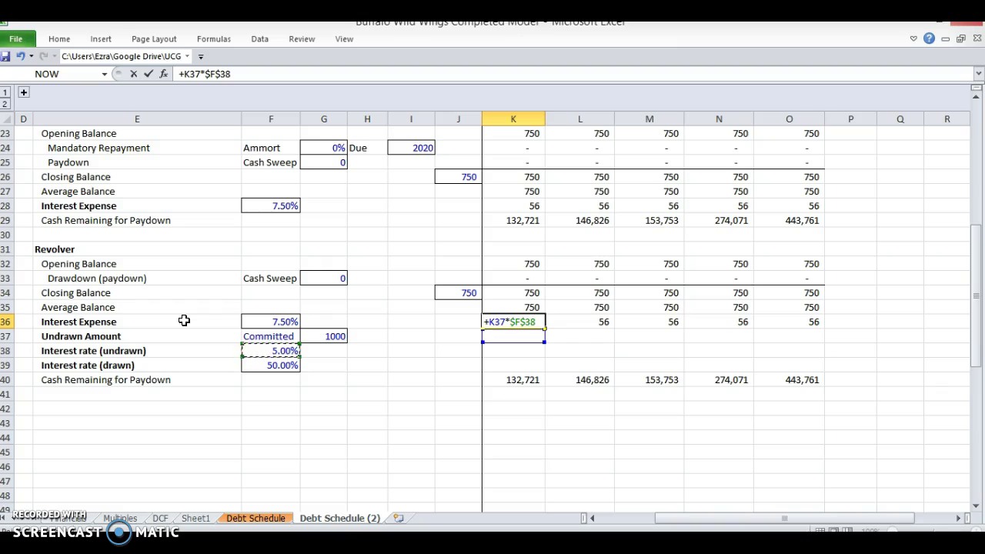
text(+)
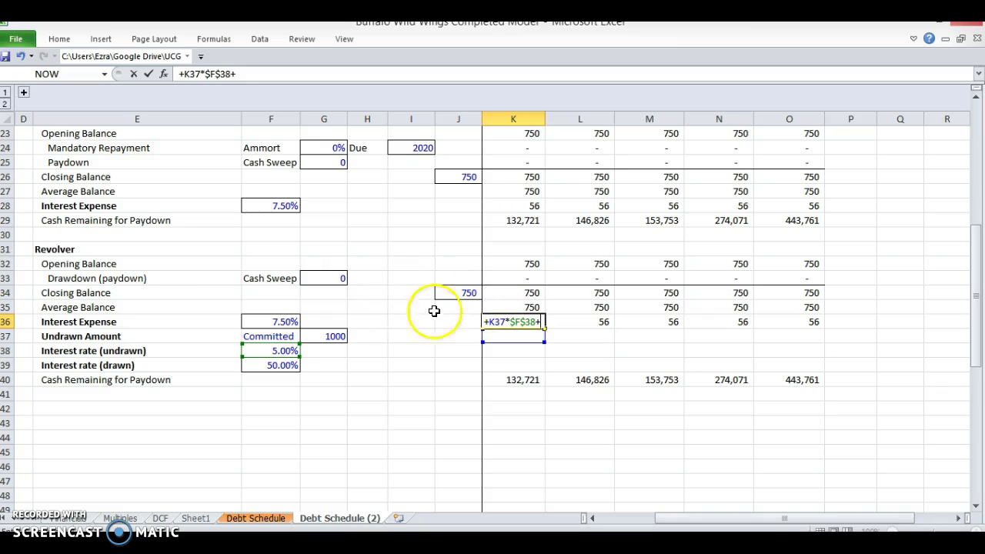
click(509, 307)
text(*)
click(271, 363)
key(F4)
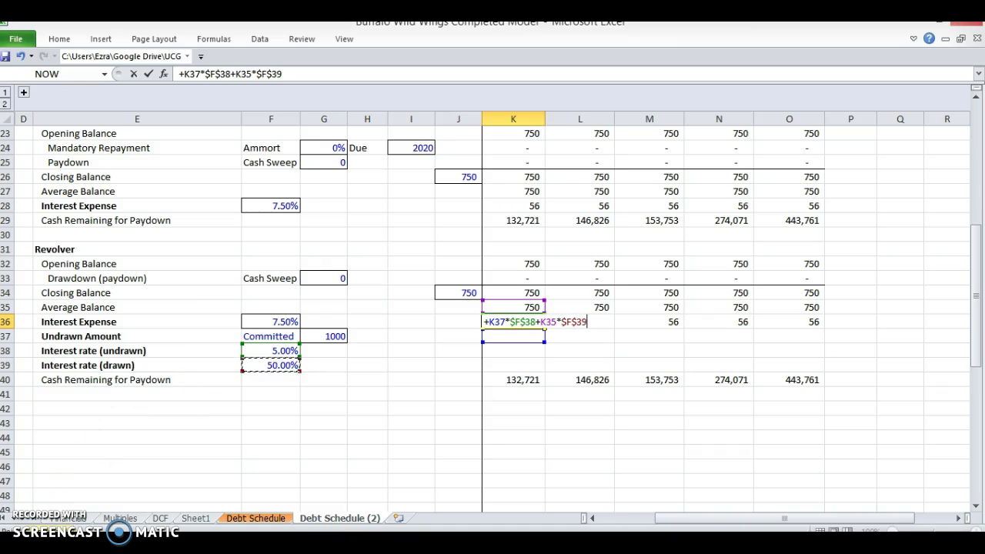
key(Return)
- Calculate the Undrawn Amount in K37 as the committed amount in G37, with its column locked, minus the average balance in K35
text(=)
key(Left)
key(Left)
key(Left)
key(Left)
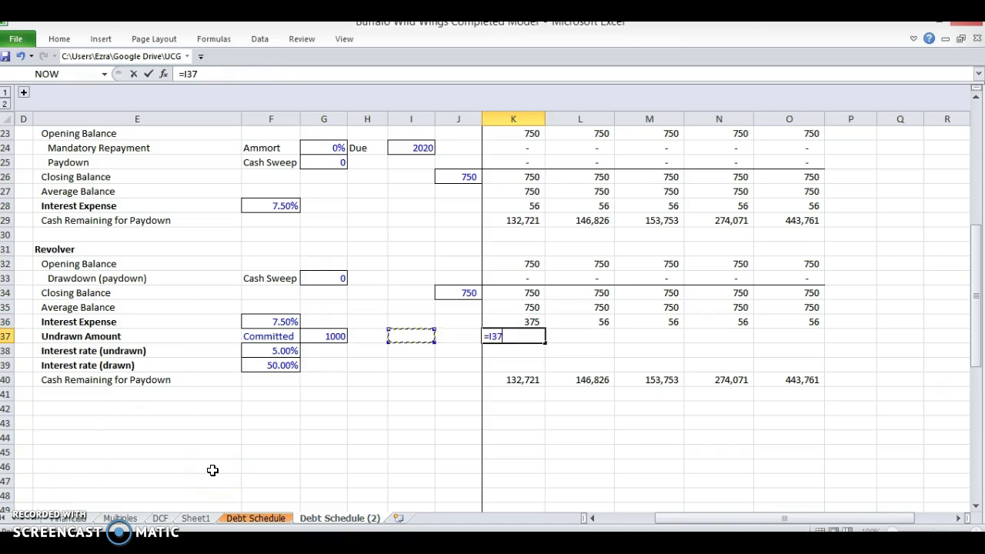
key(F4)
key(F4)
key(F4)
text(-)
click(503, 309)
key(ctrl+Return)
- Fill the Undrawn Amount formula from K37 across to O37
key(shift+Right)
key(shift+Right)
key(shift+Right)
key(shift+Right)
key(ctrl+r)
key(Down)
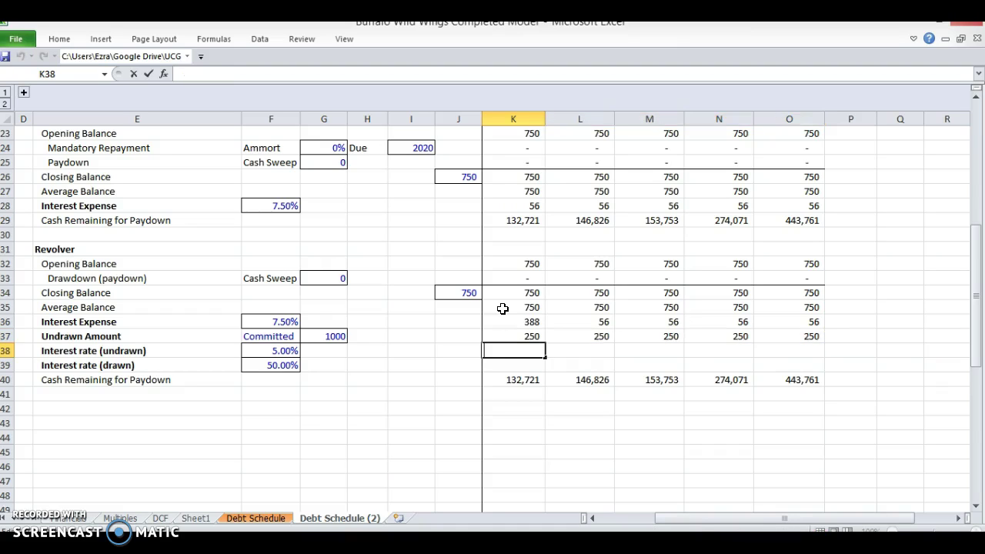
- Start a new formula in the Revolver's Drawdown (paydown) cell K33 in place of the existing one
key(Up)
key(Up)
key(Up)
key(Up)
key(Up)
key(F2)
key(Escape)
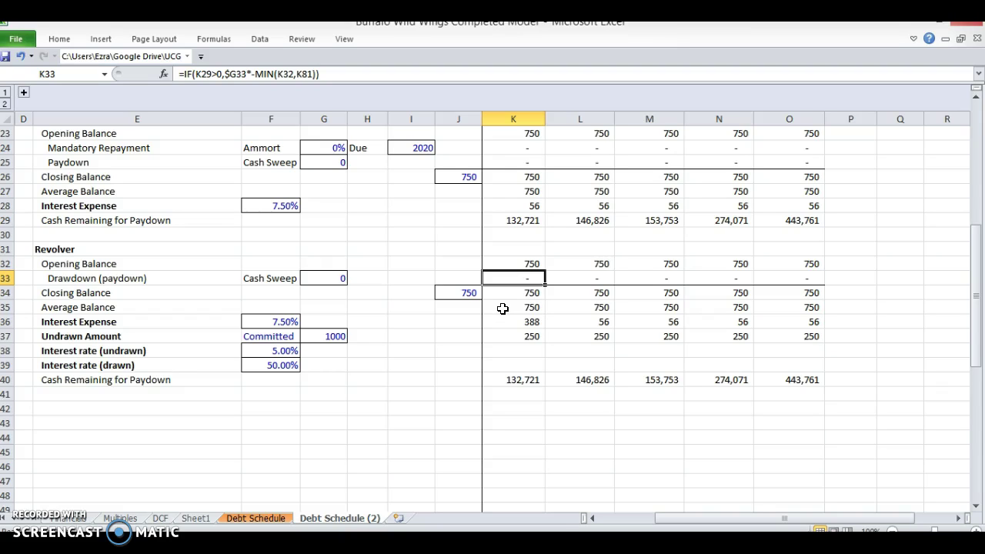
text(=)
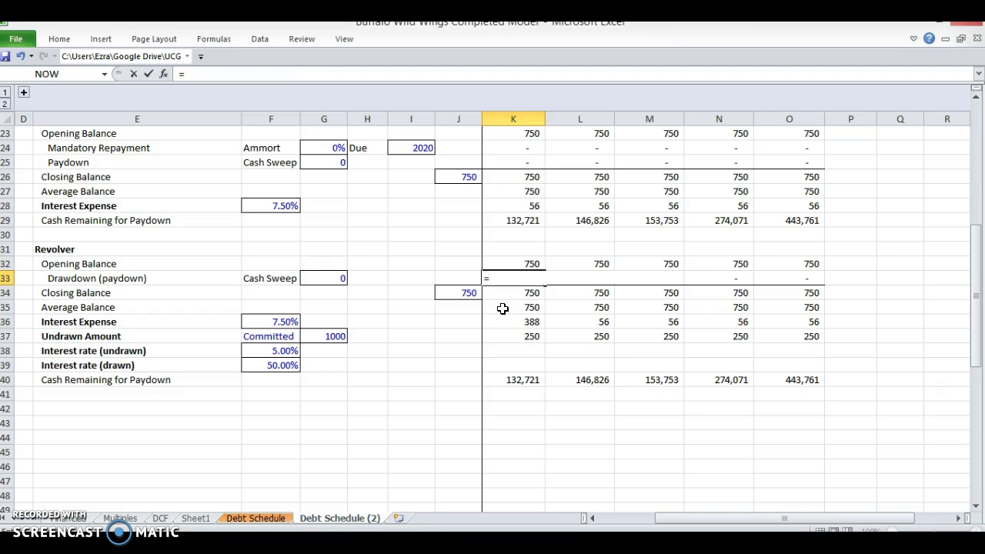
key(Up)
key(Up)
key(Up)
key(Up)
text(<)
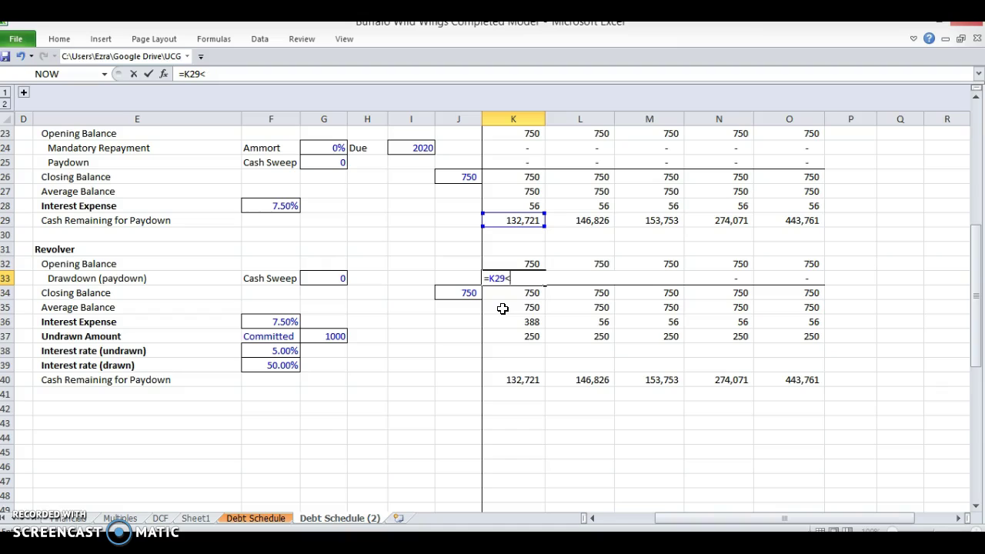
key(BackSpace)
key(BackSpace)
key(BackSpace)
key(BackSpace)
- Begin the K33 formula with an IF that tests K29<0 and returns ABS(K29) when true
text(IF()
key(Up)
key(Up)
key(Up)
key(Up)
text(,)
key(BackSpace)
text(<0,)
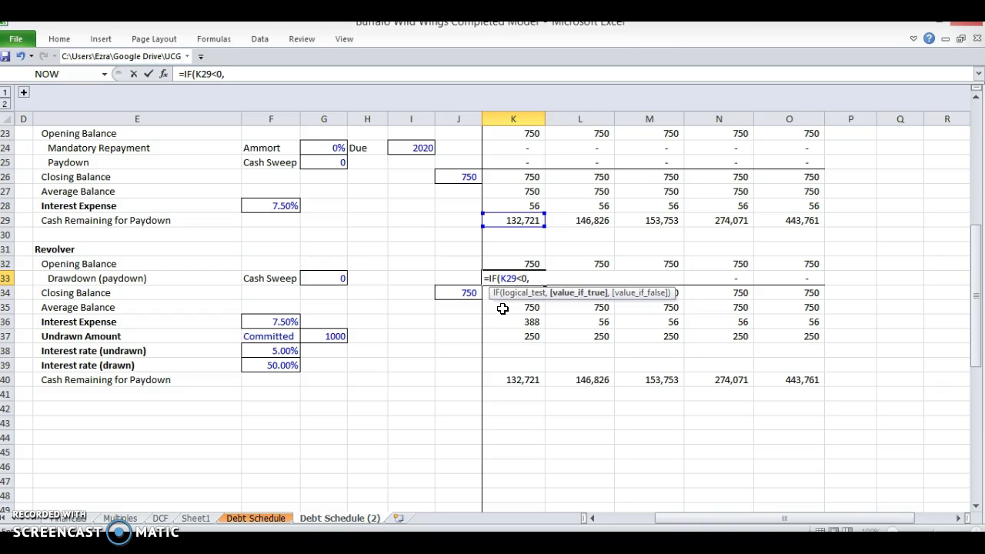
text(ABS()
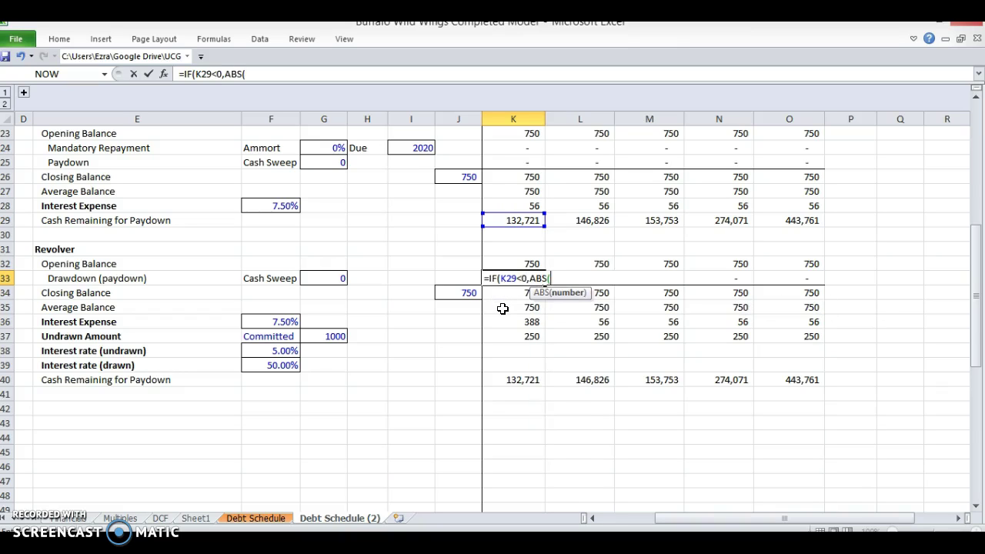
key(Up)
key(Up)
key(Up)
key(Up)
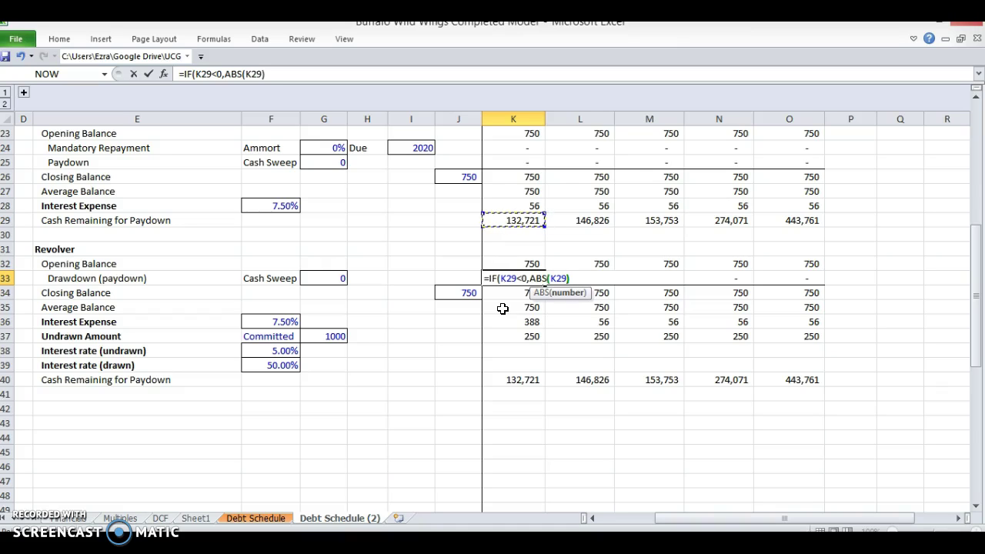
- Complete the K33 formula with -MIN(K29,K32) as the false result and accept the proposed closing-parenthesis correction
text(,-MIN()
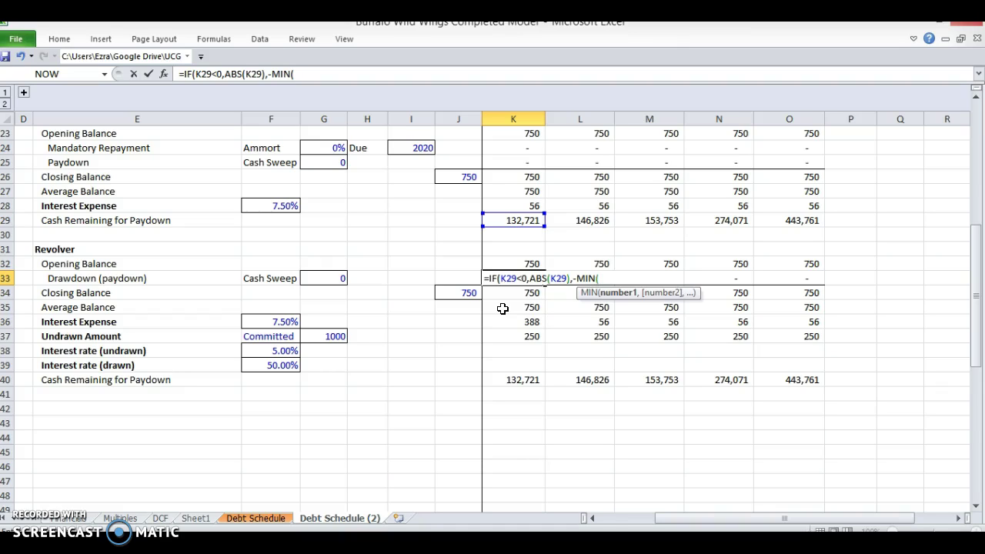
key(Up)
key(Up)
key(Up)
key(Up)
text(,)
key(Up)
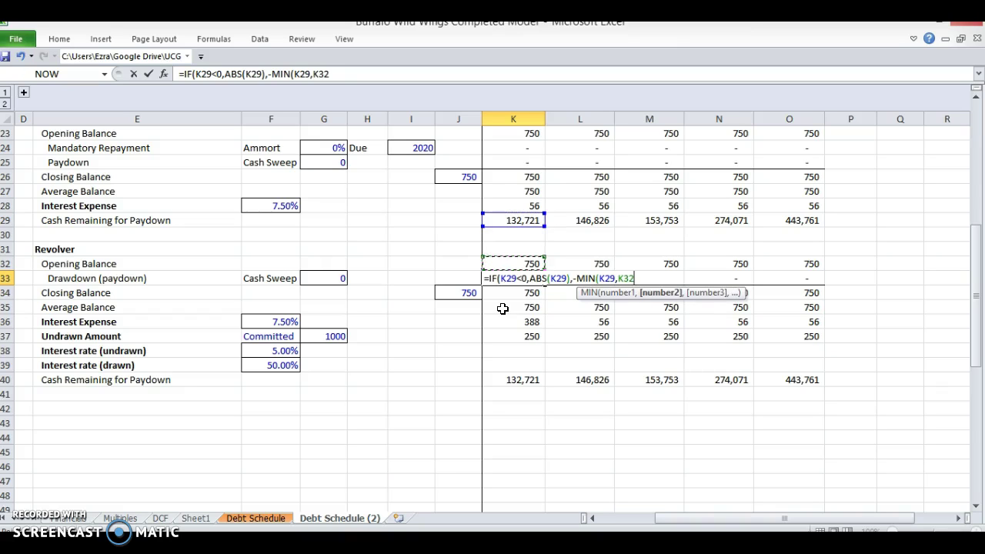
text())
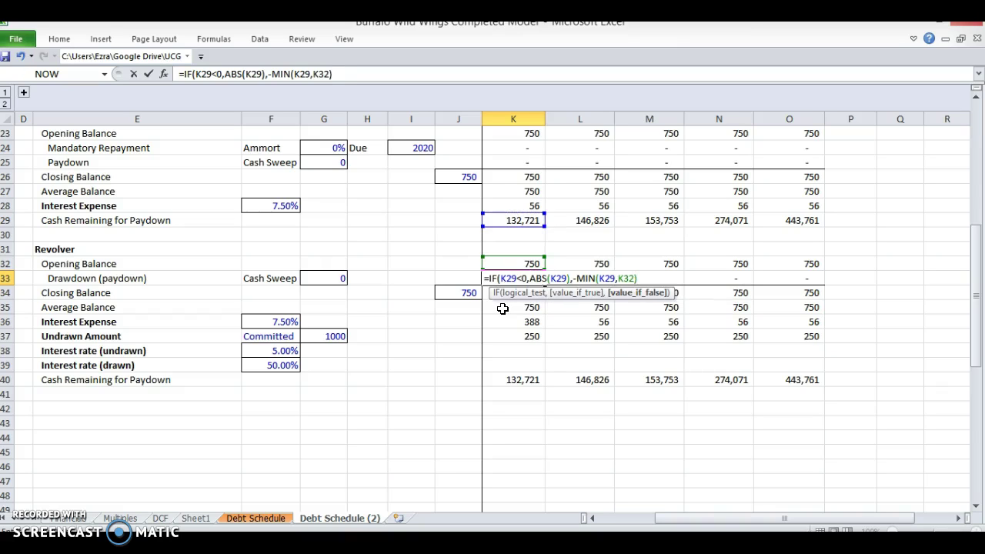
key(Return)
key(Return)
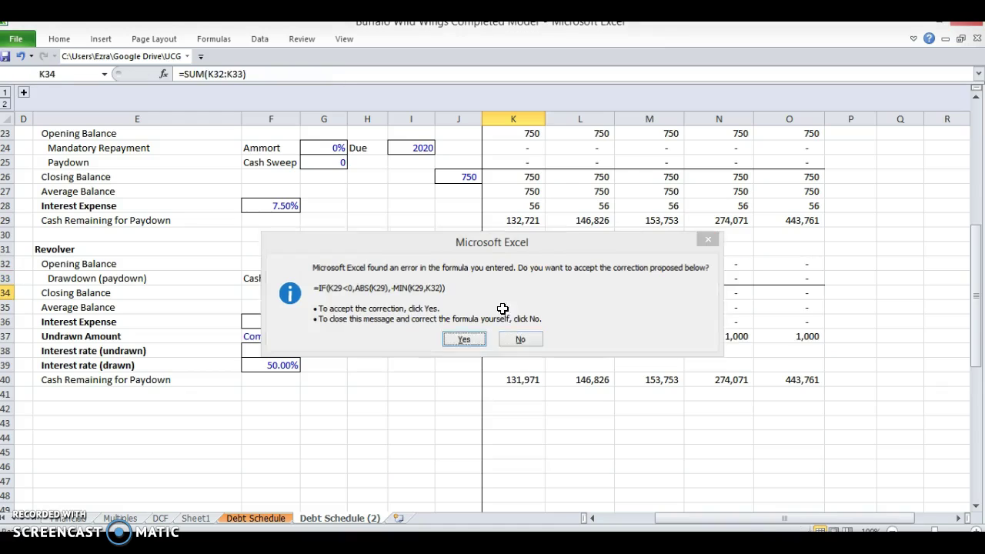
- Extend the new Drawdown (paydown) formula from K33 across to O33
key(Up)
key(shift+Right)
key(shift+Right)
key(shift+Right)
key(shift+Right)
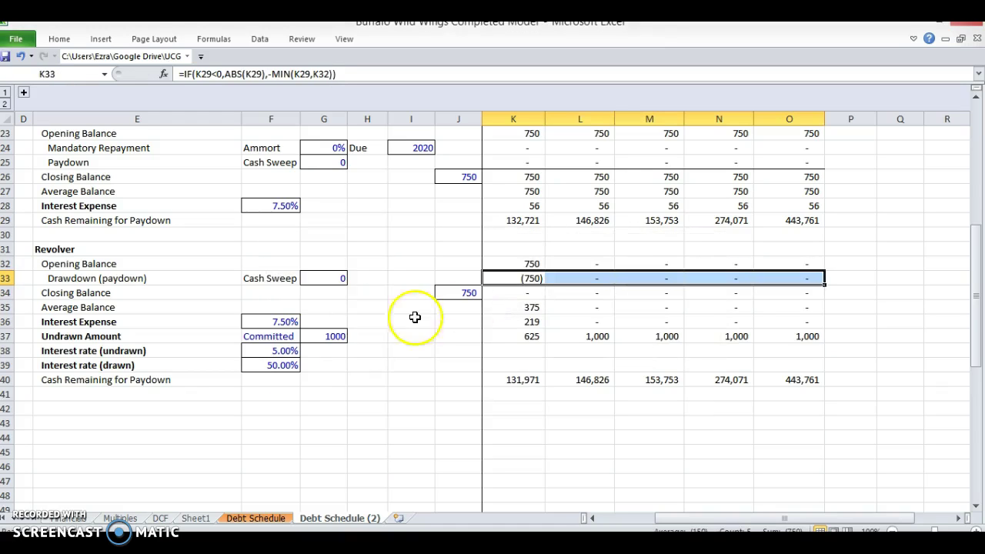
- Clear the Revolver's Cash Sweep label and its input value in F33:G33
click(269, 278)
key(shift+Right)
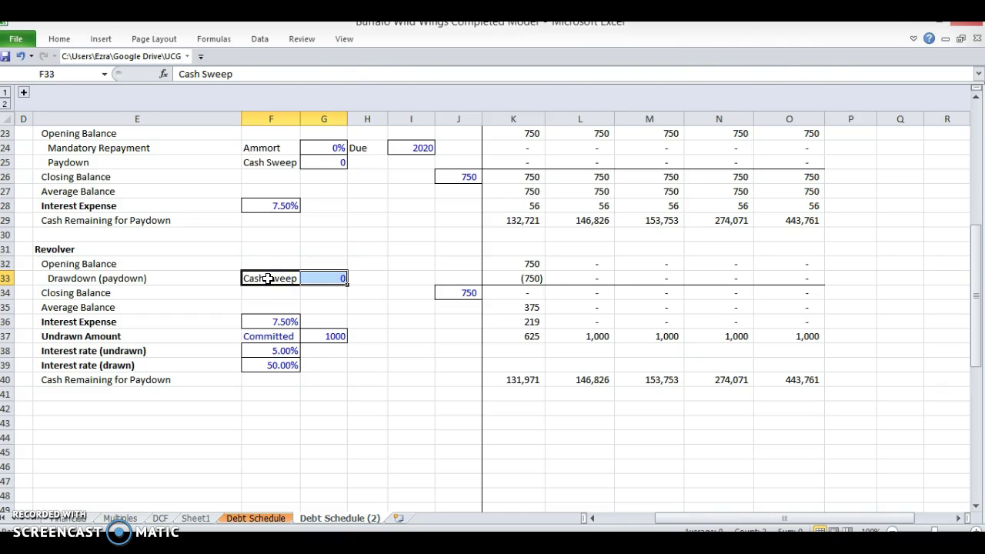
key(Delete)
key(Right)
key(Down)
key(Right)
key(Right)
key(Right)
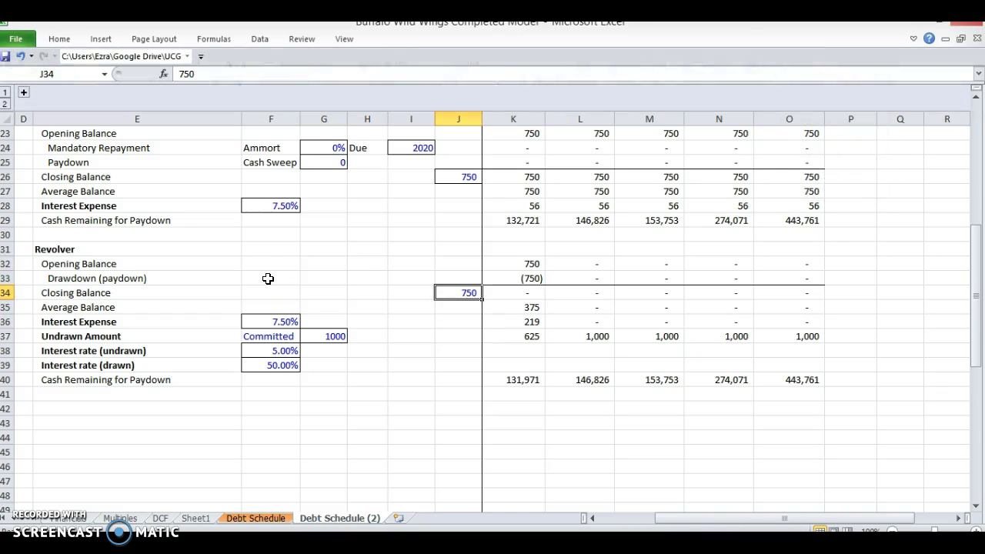
- Examine the summary rows for Total Debt, Cash available after financing and Interest Expense at the start of the debt schedule
key(ctrl+Home)
key(Left)
key(Left)
key(Left)
key(Down)
key(Down)
key(Down)
key(Down)
key(Up)
key(Left)
key(Left)
key(Up)
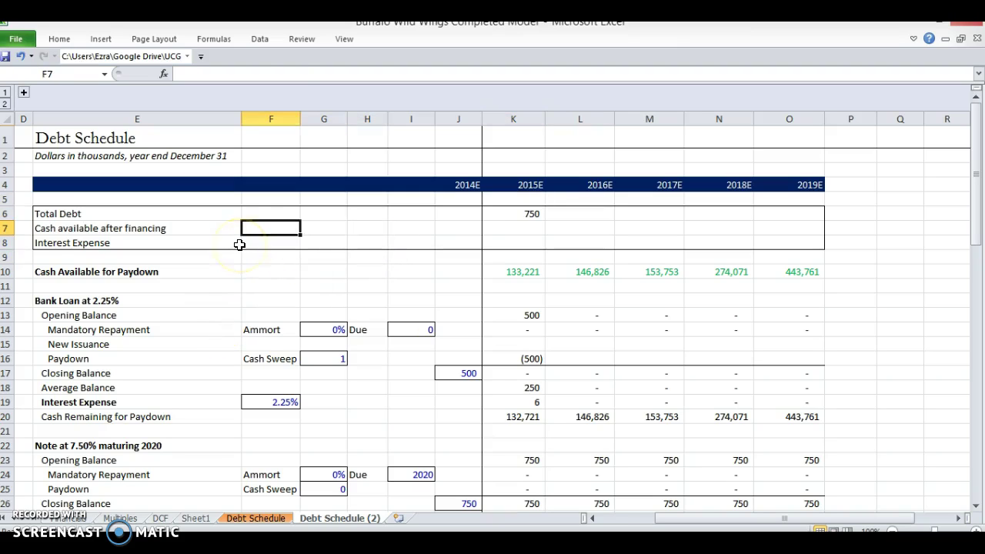
- Enter the 2015E Total Debt formula in K6 as the sum of the three closing balances, +K17+K26+K34
key(Up)
key(Left)
key(Right)
key(Right)
key(Right)
key(Right)
key(Right)
key(Right)
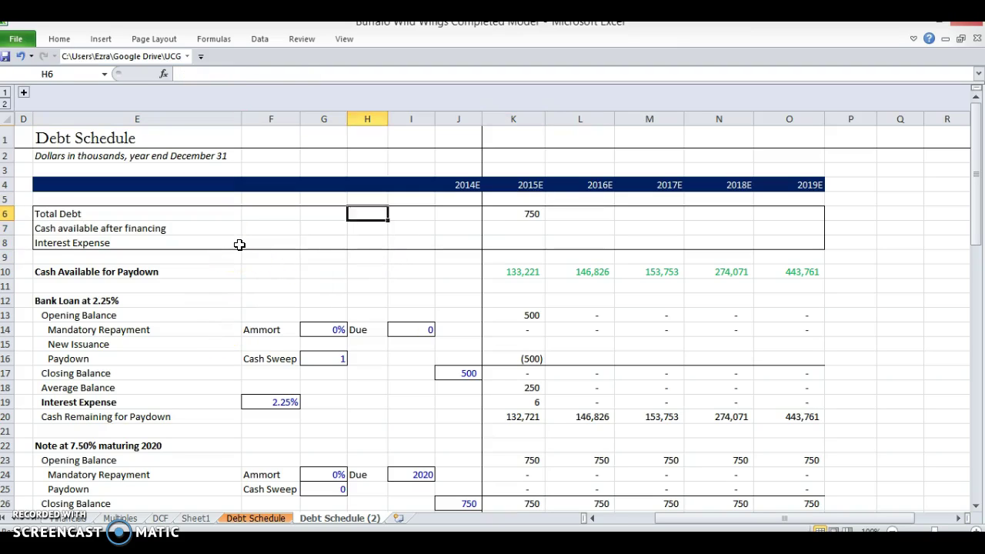
text(+)
scroll(239, 244, down, 1)
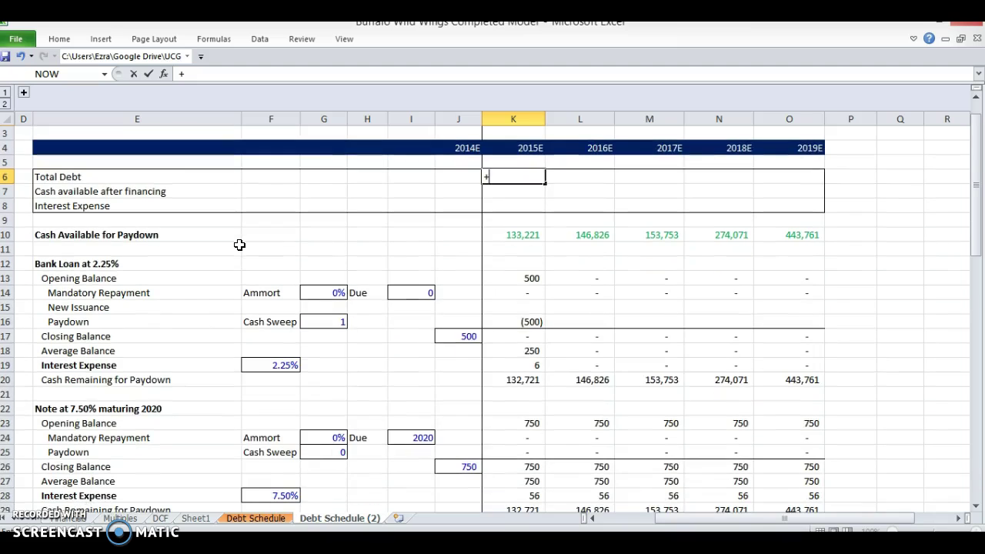
click(508, 339)
text(+)
scroll(508, 340, down, 3)
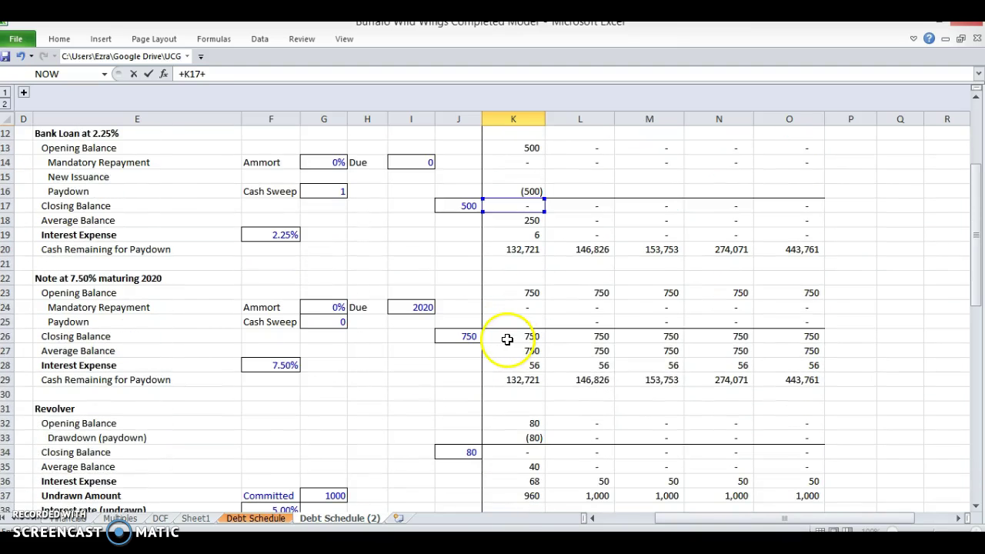
click(507, 339)
text(+)
scroll(508, 338, down, 1)
scroll(507, 338, down, 3)
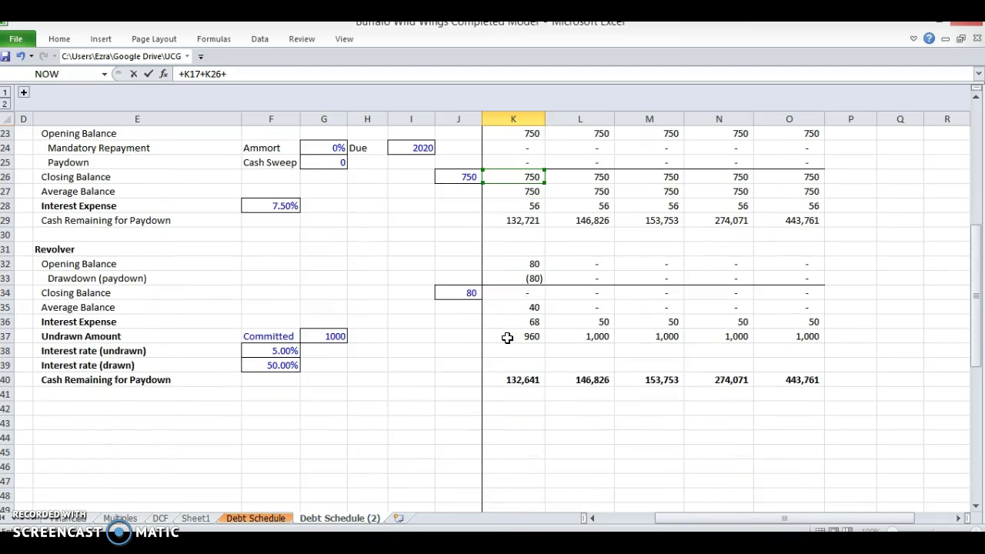
click(501, 292)
key(Return)
key(Up)
key(Down)
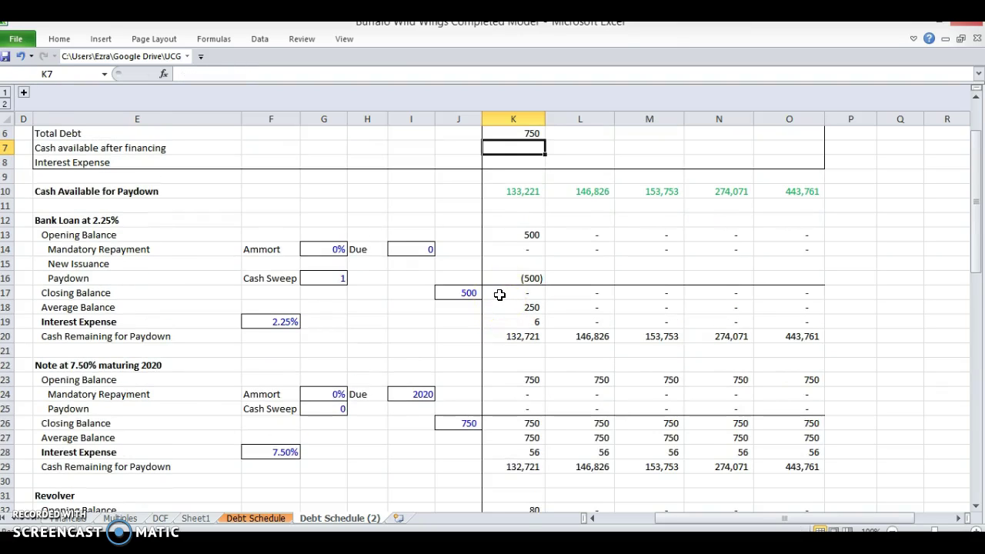
- Link the 2015E Cash available after financing in K7 to the Revolver's Cash Remaining for Paydown with +K40
text(+)
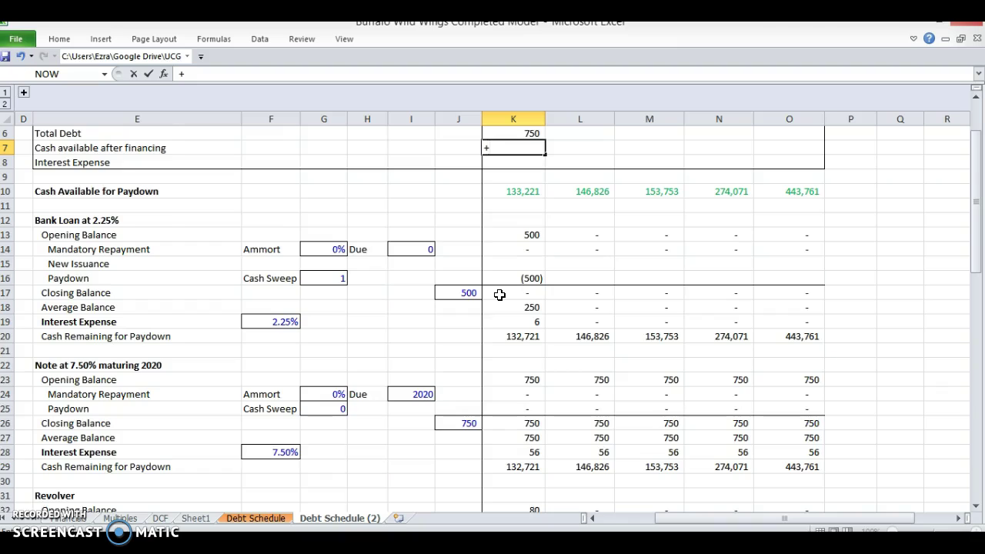
scroll(499, 294, down, 8)
click(500, 279)
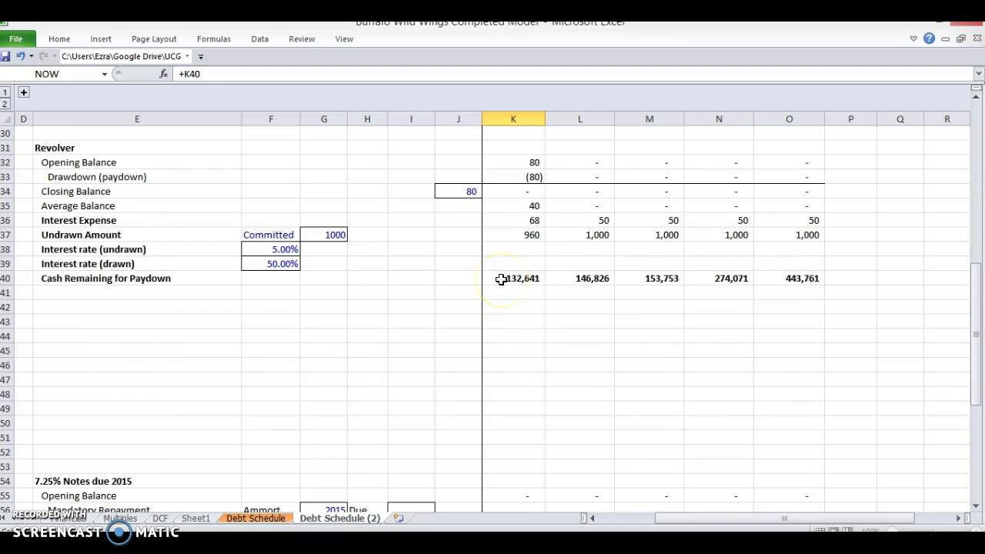
key(Return)
key(Up)
key(Up)
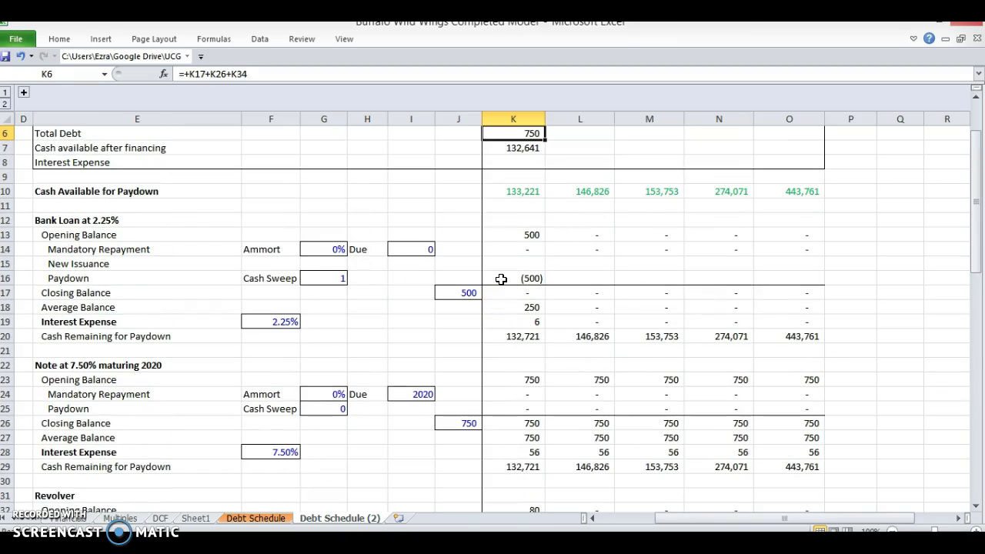
- Enter the 2015E Interest Expense formula in K8 as the sum of the three tranches' interest, +K19+K28+K36
key(Down)
key(Down)
text(+)
click(513, 322)
text(+)
scroll(513, 323, down, 3)
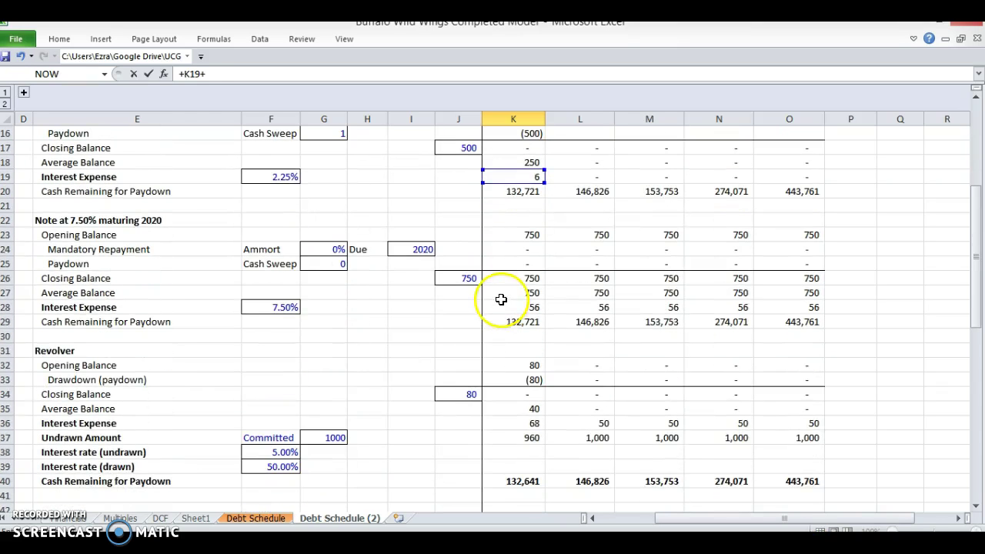
click(501, 307)
text(+)
scroll(501, 306, down, 1)
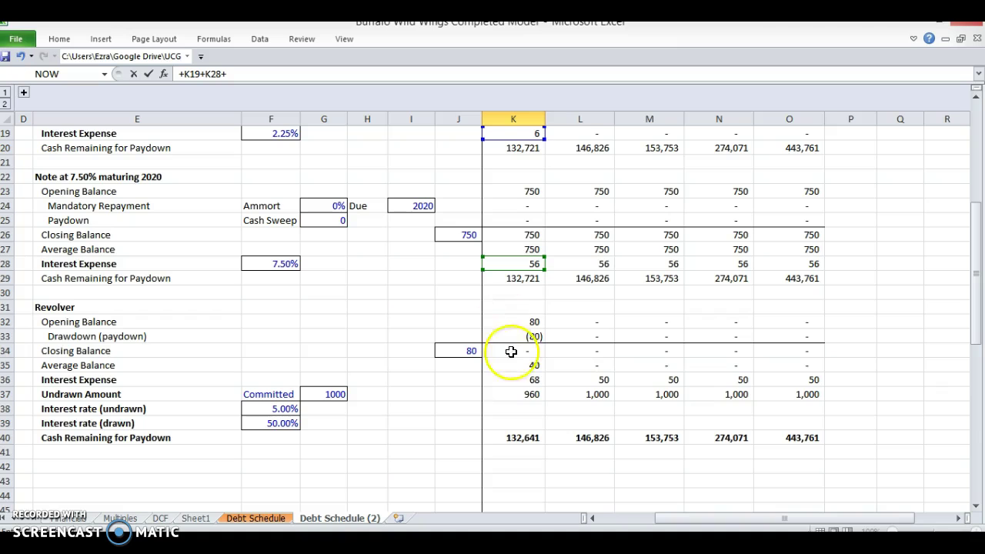
click(516, 380)
key(Return)
- Fill the Total Debt, Cash available after financing and Interest Expense formulas from K6:K8 across to column O
key(Up)
key(Up)
key(Up)
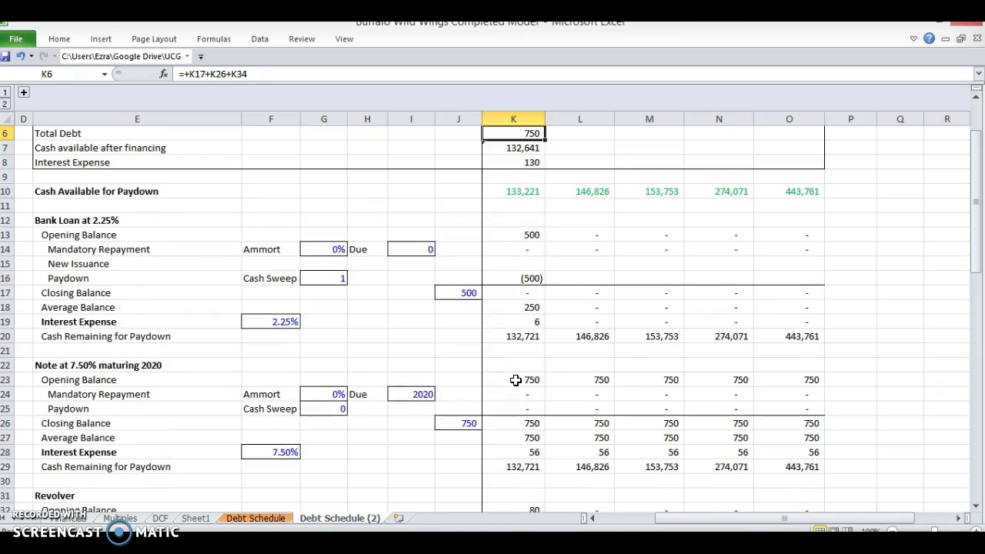
key(shift+Down)
key(shift+Down)
key(shift+Right)
key(shift+Right)
key(shift+Right)
key(shift+Right)
key(ctrl+r)
- Review the projected Interest Expense in K8:O8, followed by Total Debt and Cash available after financing in K6:O7
scroll(515, 380, up, 1)
key(shift+Up)
key(shift+Up)
key(Down)
key(Down)
key(shift+Right)
key(shift+Right)
key(shift+Right)
key(shift+Right)
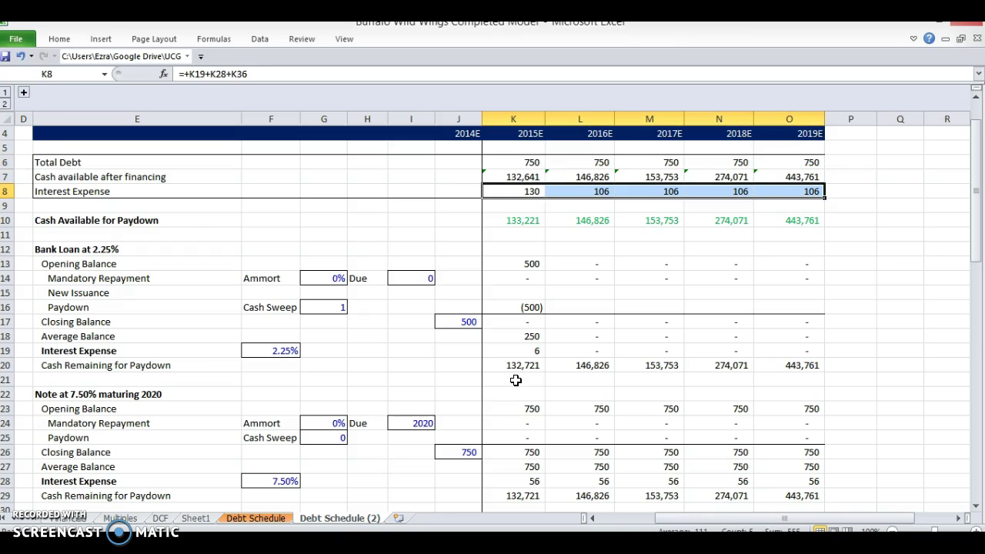
key(Up)
key(Up)
key(shift+Right)
key(shift+Right)
key(shift+Right)
key(shift+Right)
key(shift+Down)
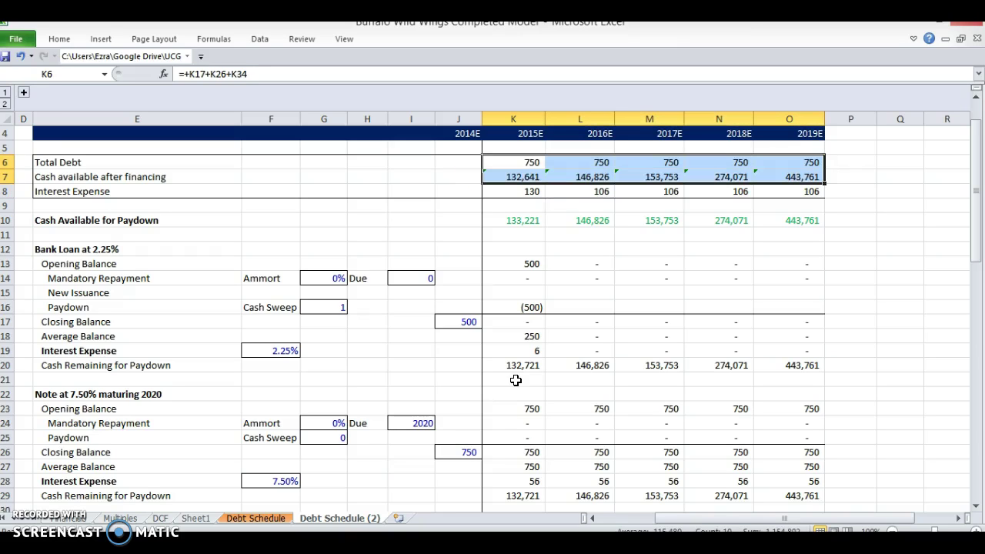